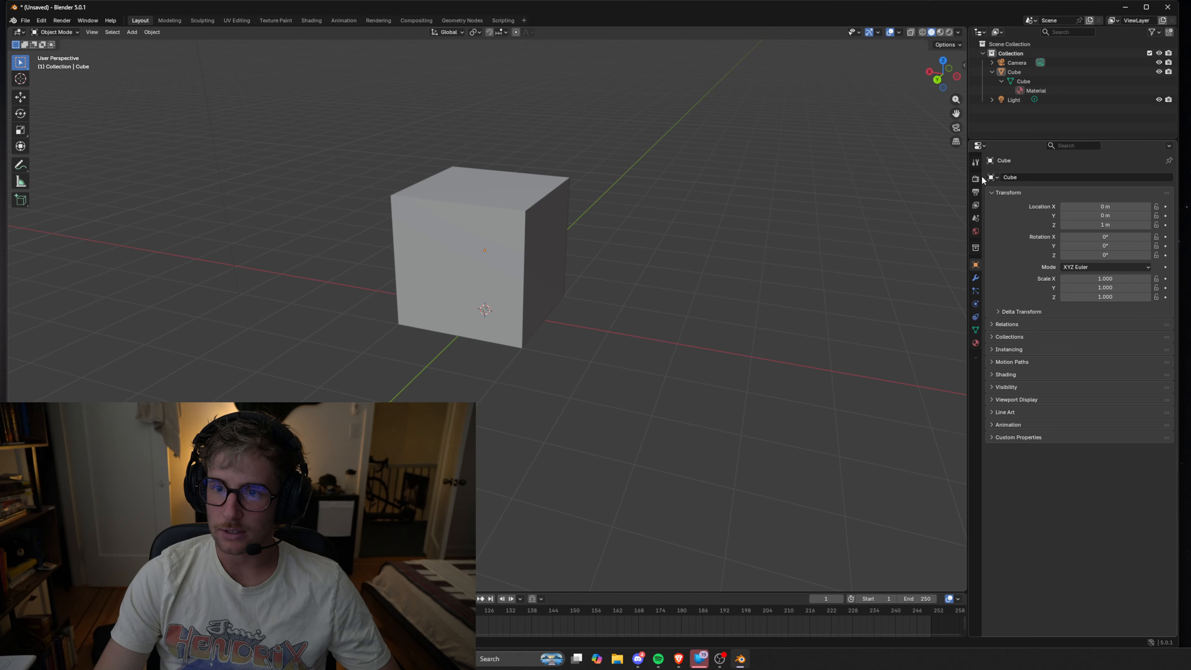
Step: Look through the modifier, world, scene, view layer, output, render and tool properties, ending on the cube's object properties
{"action": "left_click", "coordinate": [979, 279]}
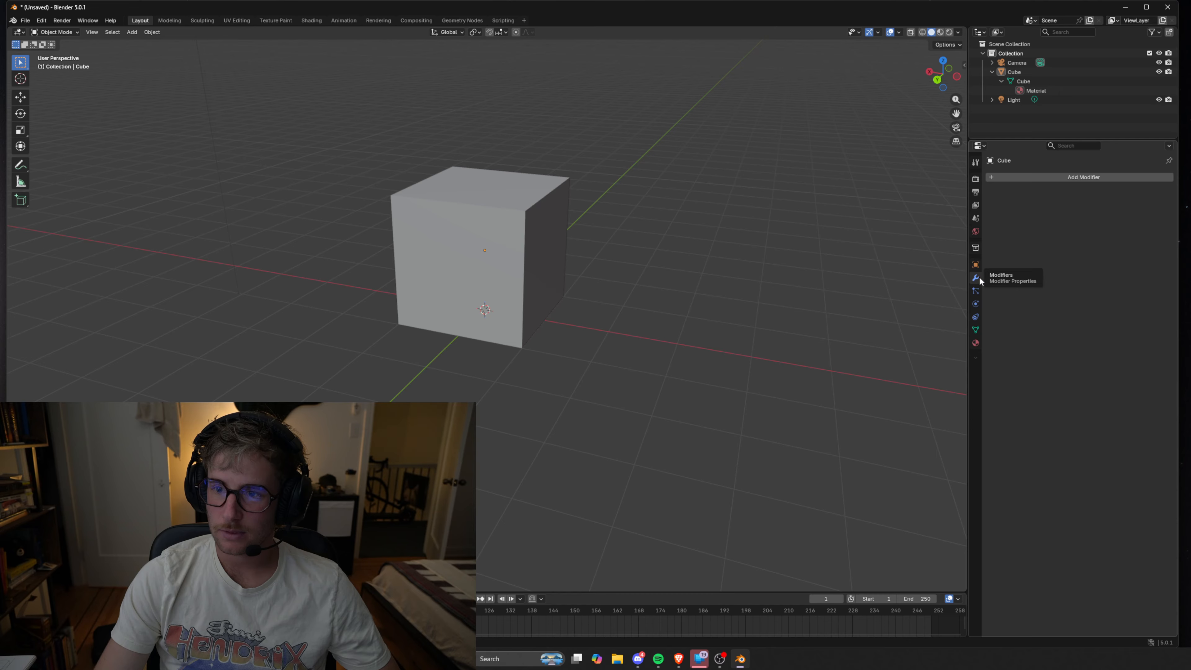
{"action": "left_click", "coordinate": [975, 231]}
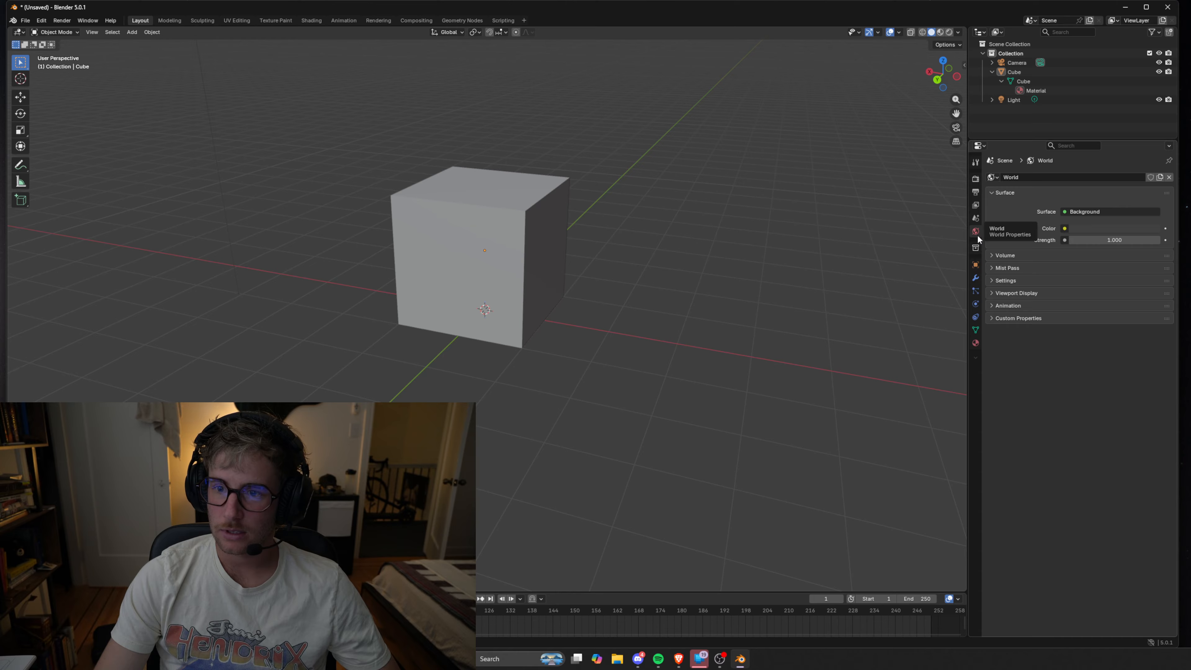
{"action": "left_click", "coordinate": [978, 218]}
{"action": "left_click", "coordinate": [978, 205]}
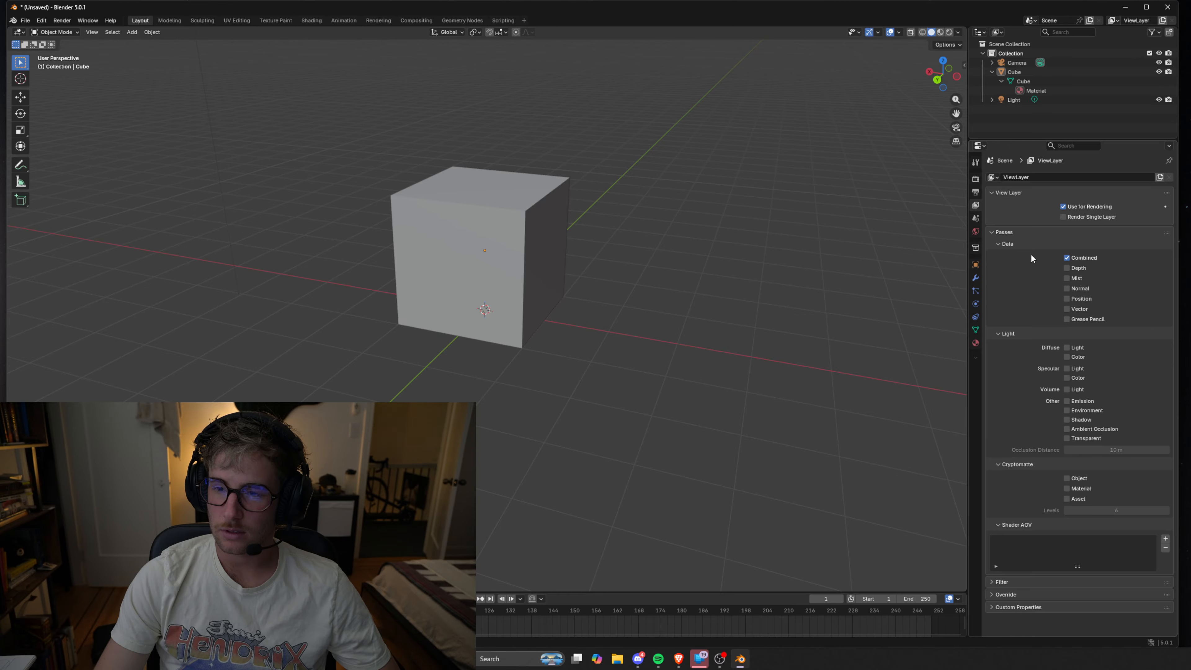
{"action": "left_click", "coordinate": [976, 192]}
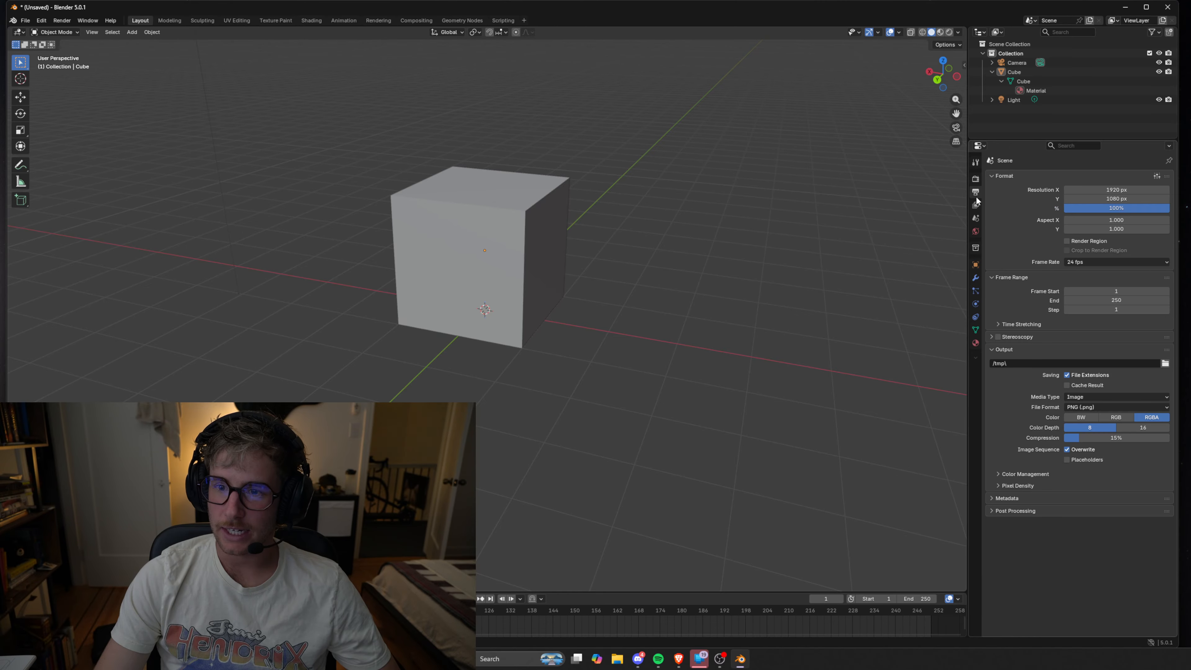
{"action": "left_click", "coordinate": [975, 179]}
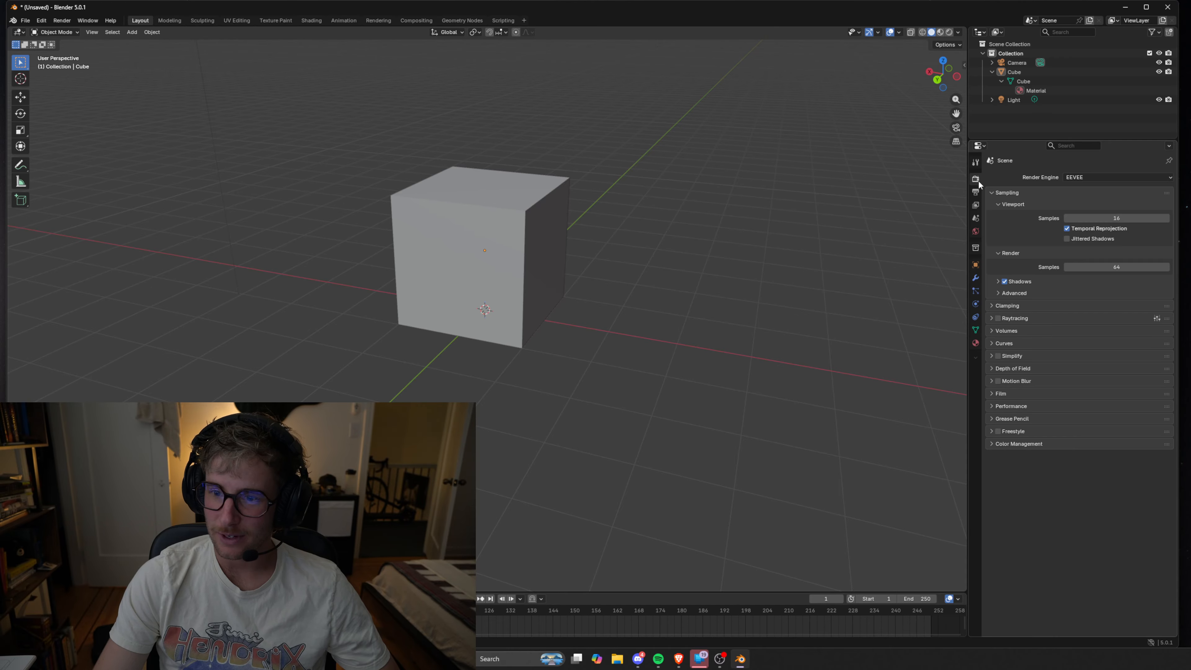
{"action": "left_click", "coordinate": [976, 162]}
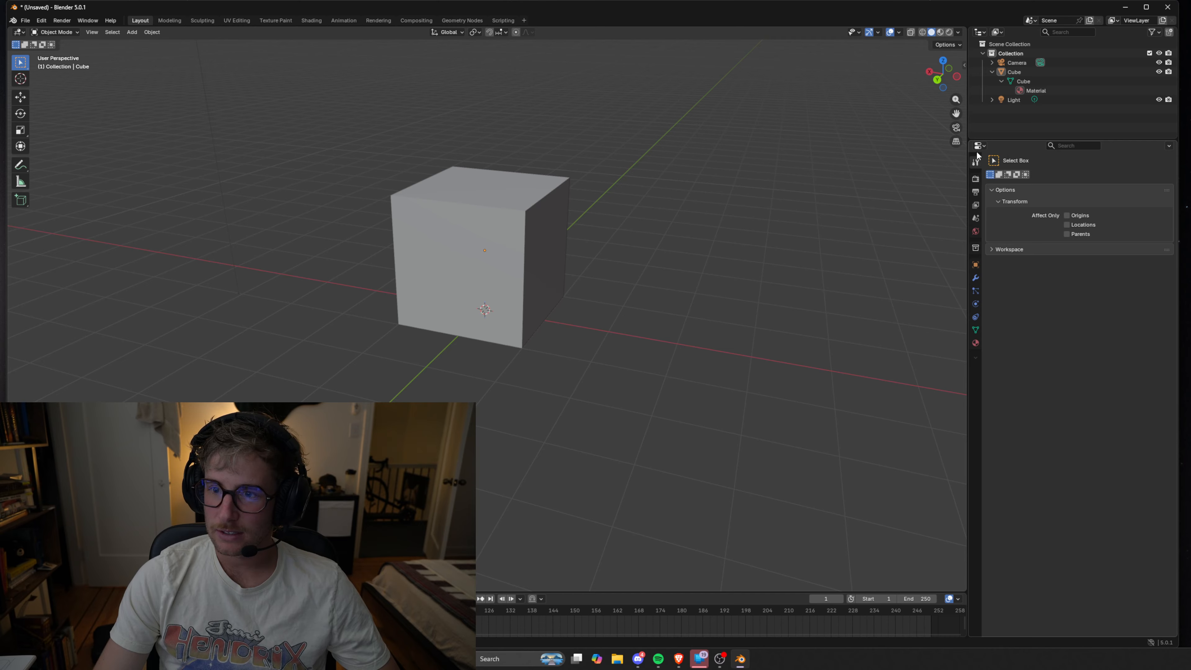
{"action": "left_click", "coordinate": [976, 265]}
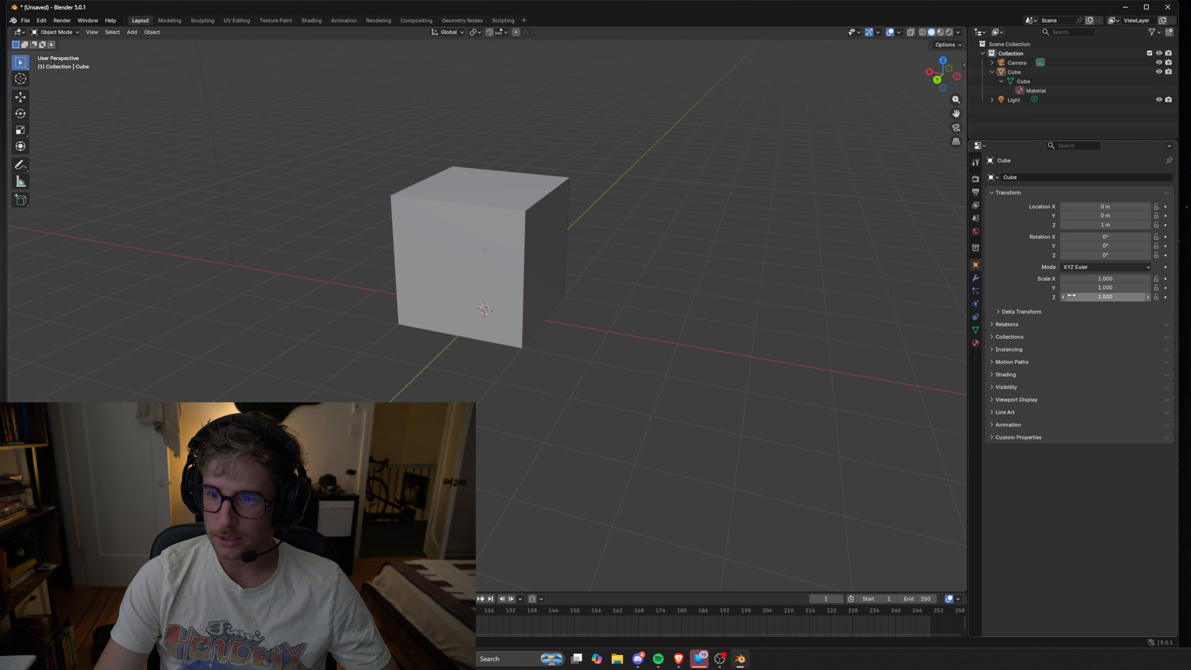
Step: Search the cube's properties for "dimension" and clear the search
{"action": "left_click", "coordinate": [1097, 280]}
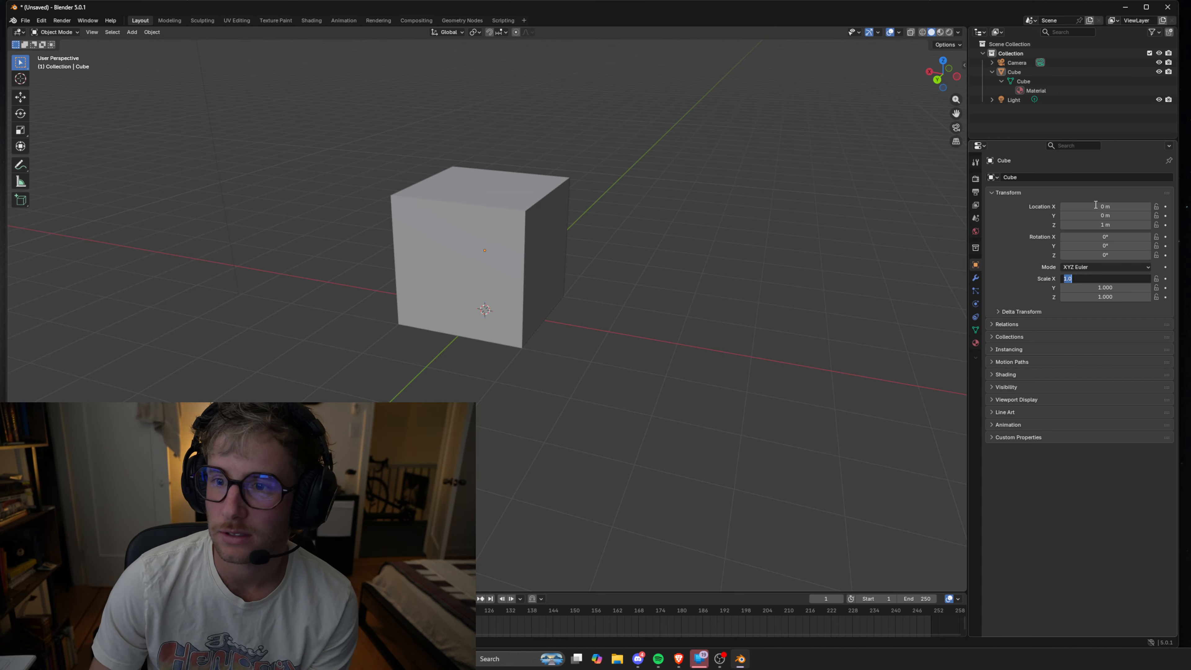
{"action": "key", "text": "Escape"}
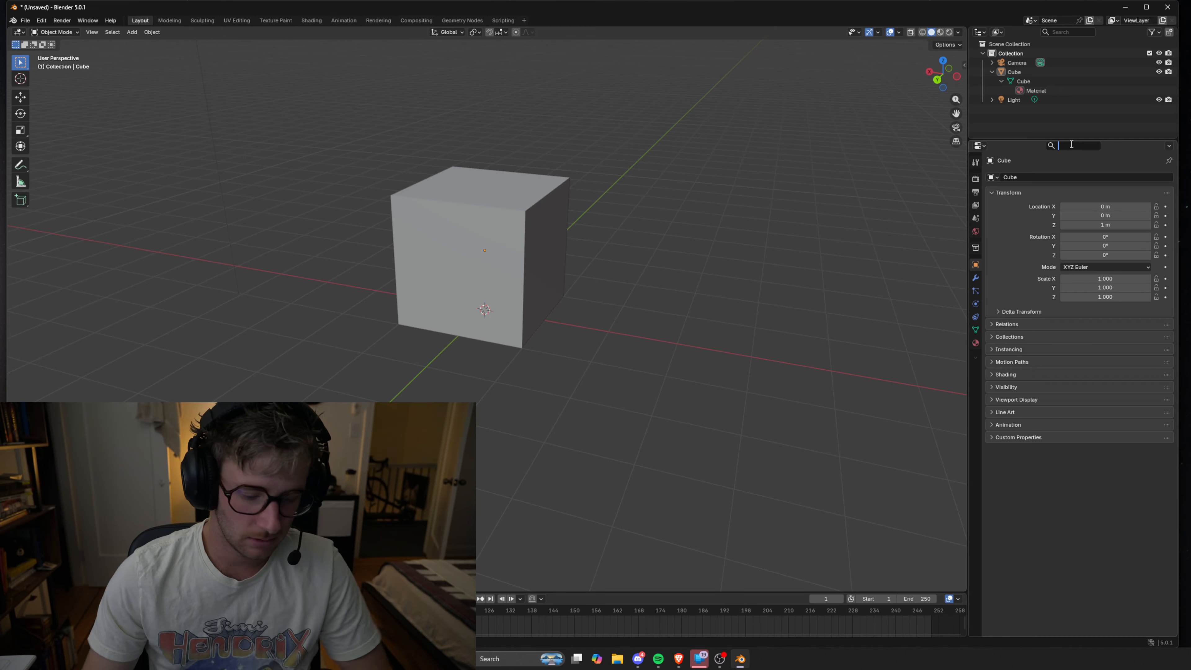
{"action": "type", "text": "dimension"}
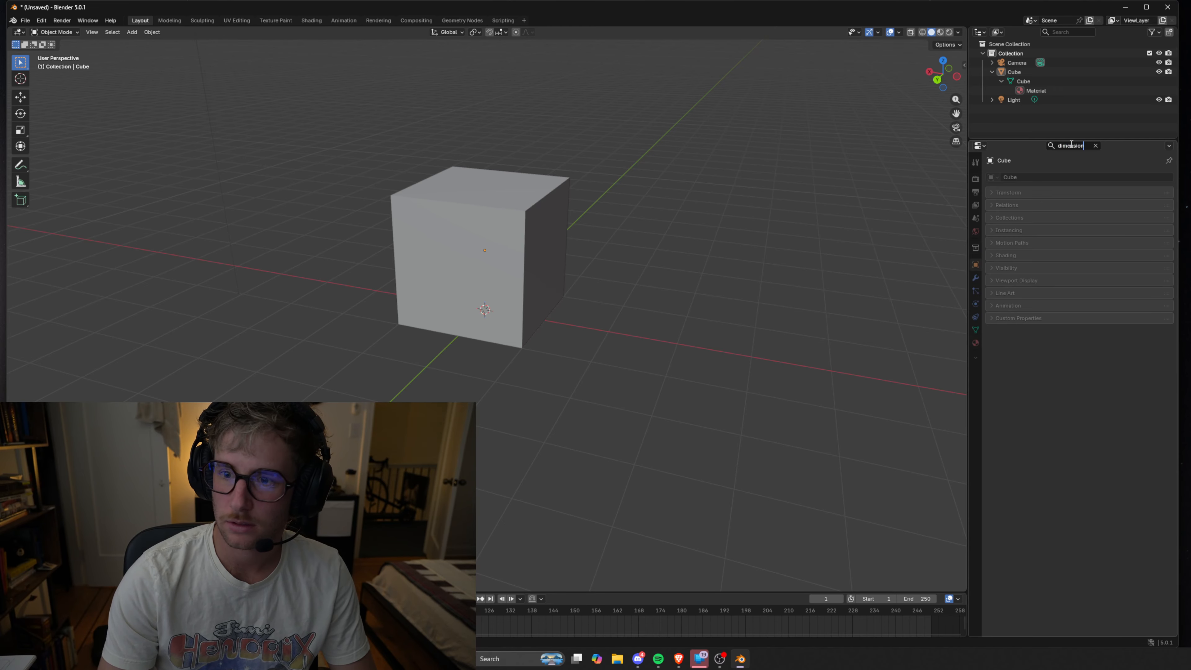
{"action": "key", "text": "BackSpace"}
{"action": "key", "text": "BackSpace"}
{"action": "key", "text": "BackSpace"}
{"action": "key", "text": "BackSpace"}
{"action": "key", "text": "BackSpace"}
{"action": "key", "text": "BackSpace"}
{"action": "key", "text": "BackSpace"}
{"action": "key", "text": "BackSpace"}
{"action": "key", "text": "BackSpace"}
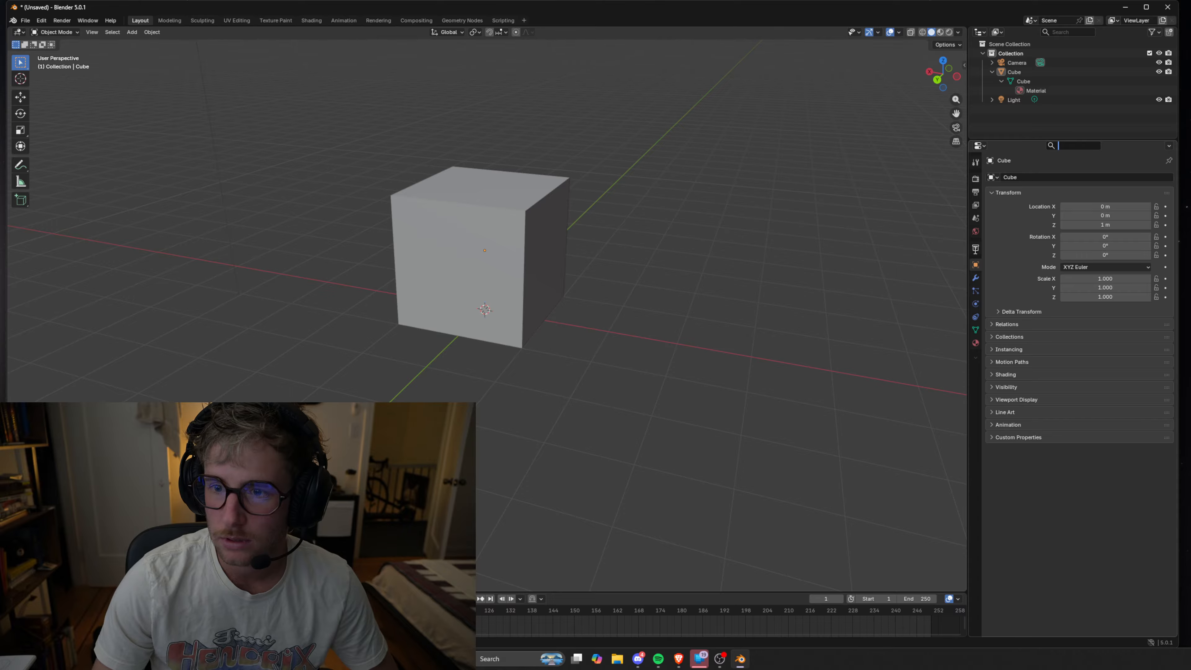
Step: Check the particle and world properties and the cube's delta transform values and rotation mode options
{"action": "left_click", "coordinate": [975, 291]}
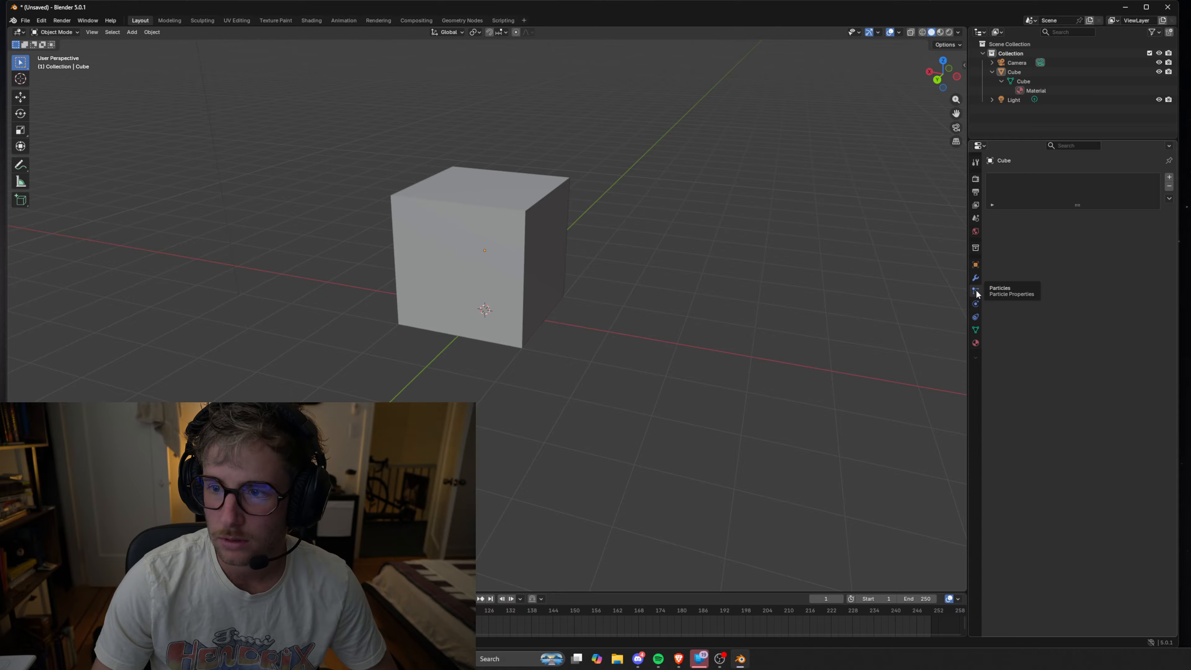
{"action": "left_click", "coordinate": [976, 231]}
{"action": "left_click", "coordinate": [976, 264]}
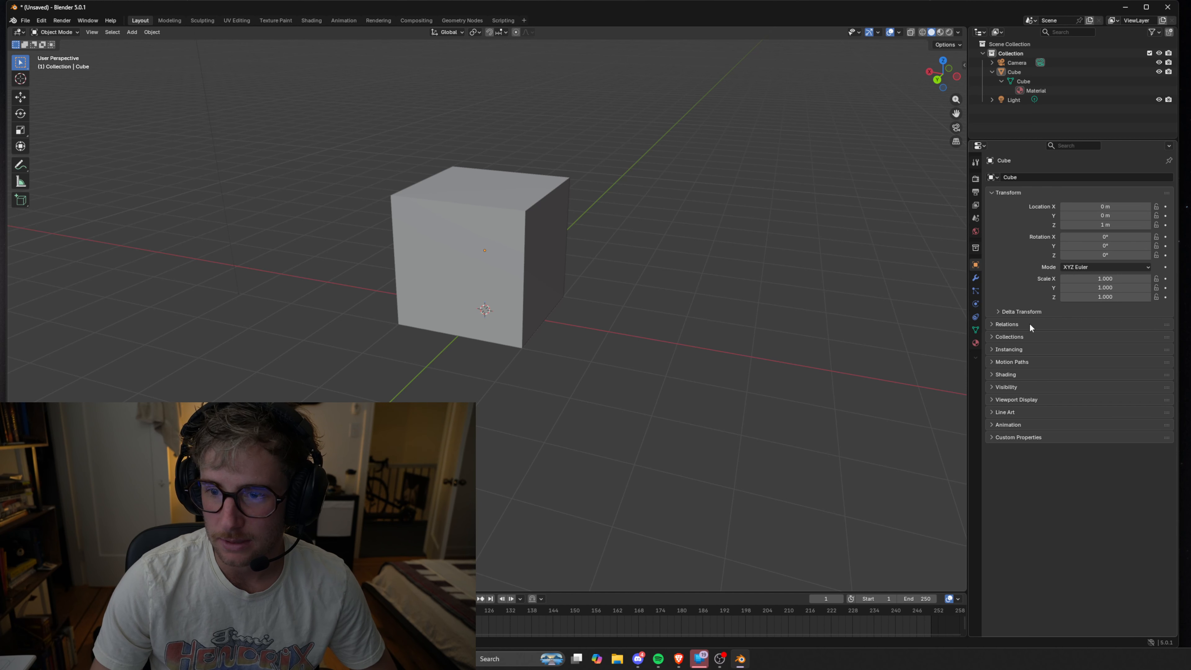
{"action": "left_click", "coordinate": [1001, 312]}
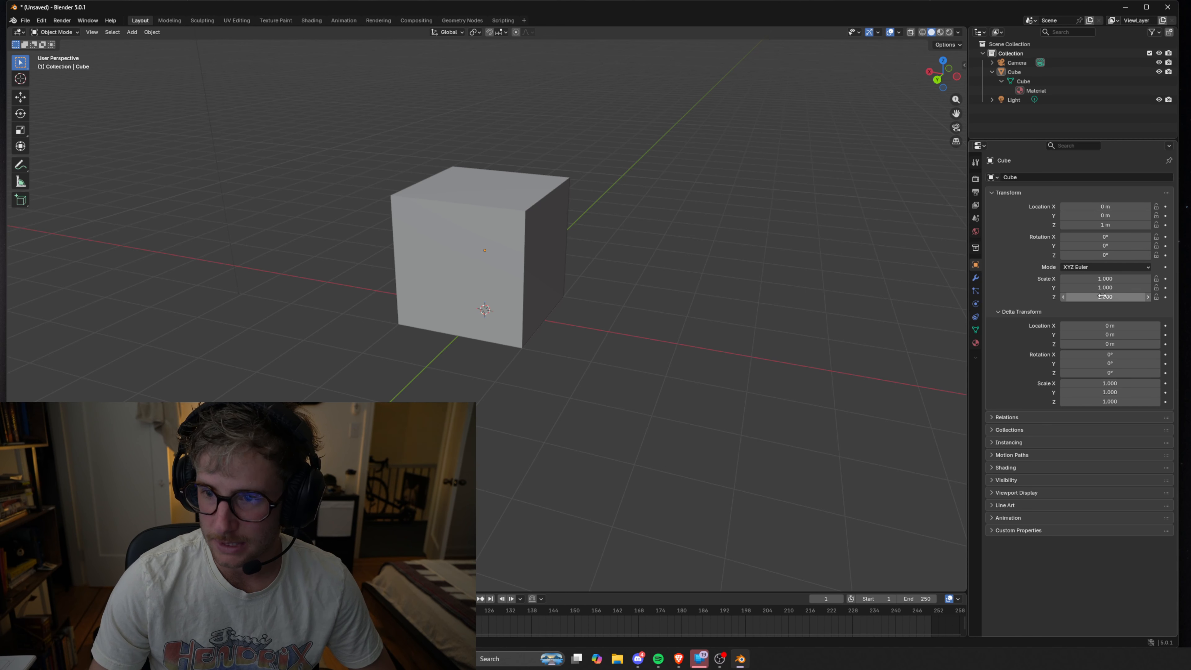
{"action": "left_click", "coordinate": [1089, 266]}
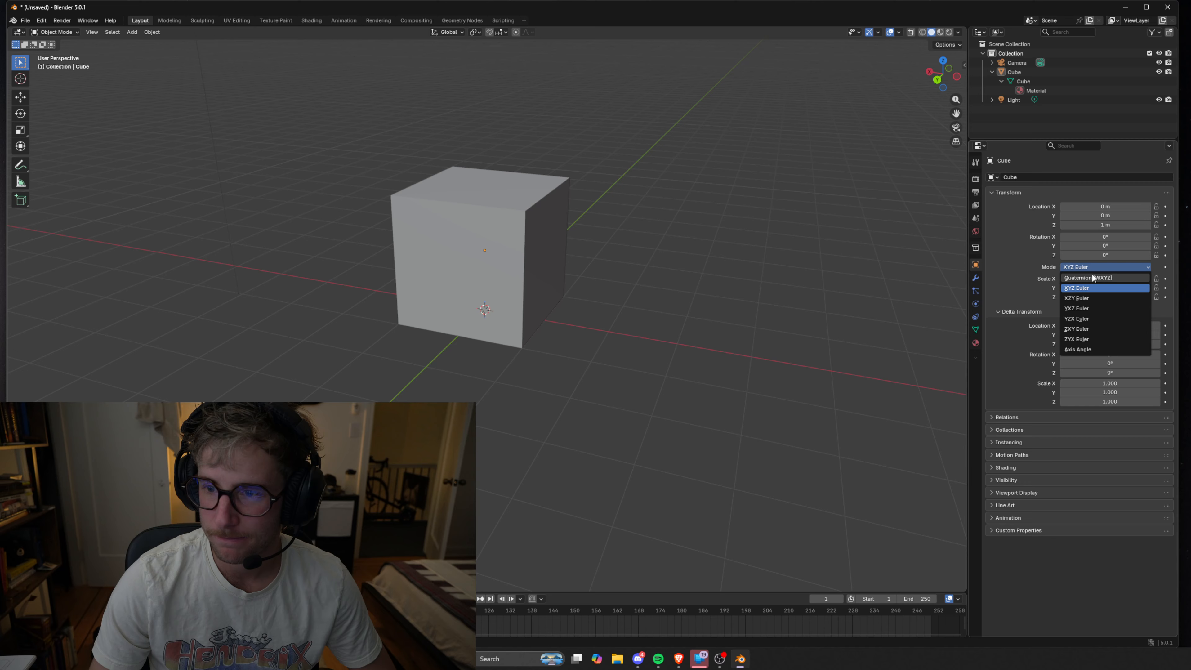
{"action": "left_click", "coordinate": [1027, 266]}
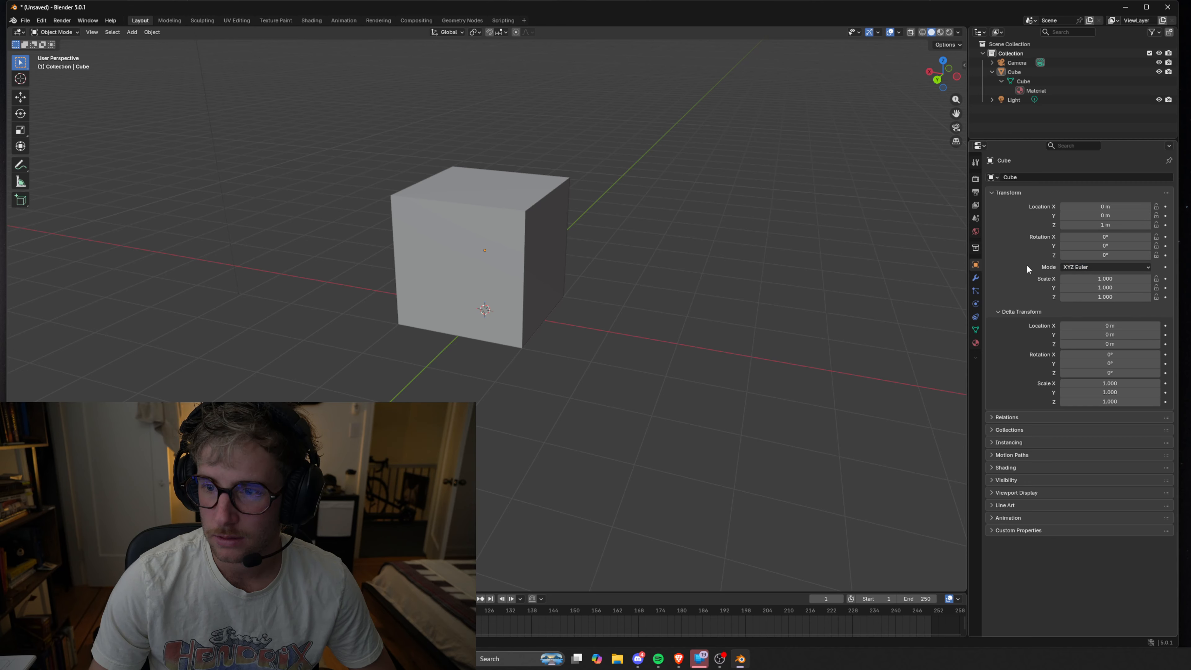
Step: Scale the cube to 2 on X, 5 on Y and 1.5 on Z
{"action": "left_click", "coordinate": [1110, 279]}
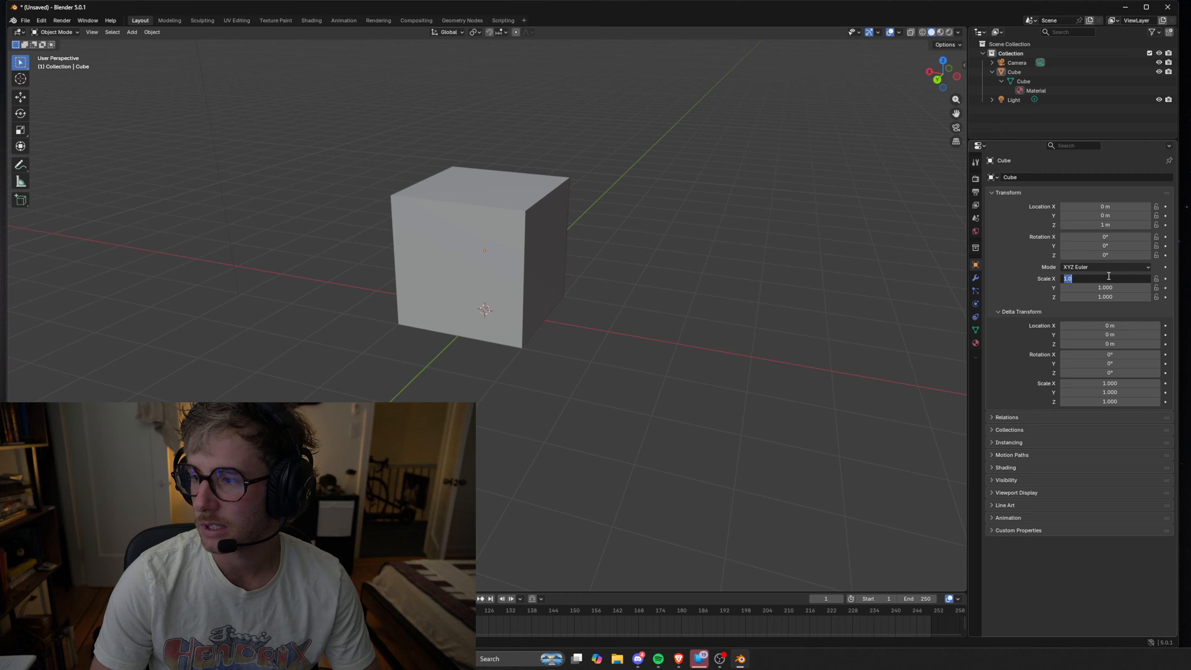
{"action": "type", "text": "2"}
{"action": "key", "text": "Return"}
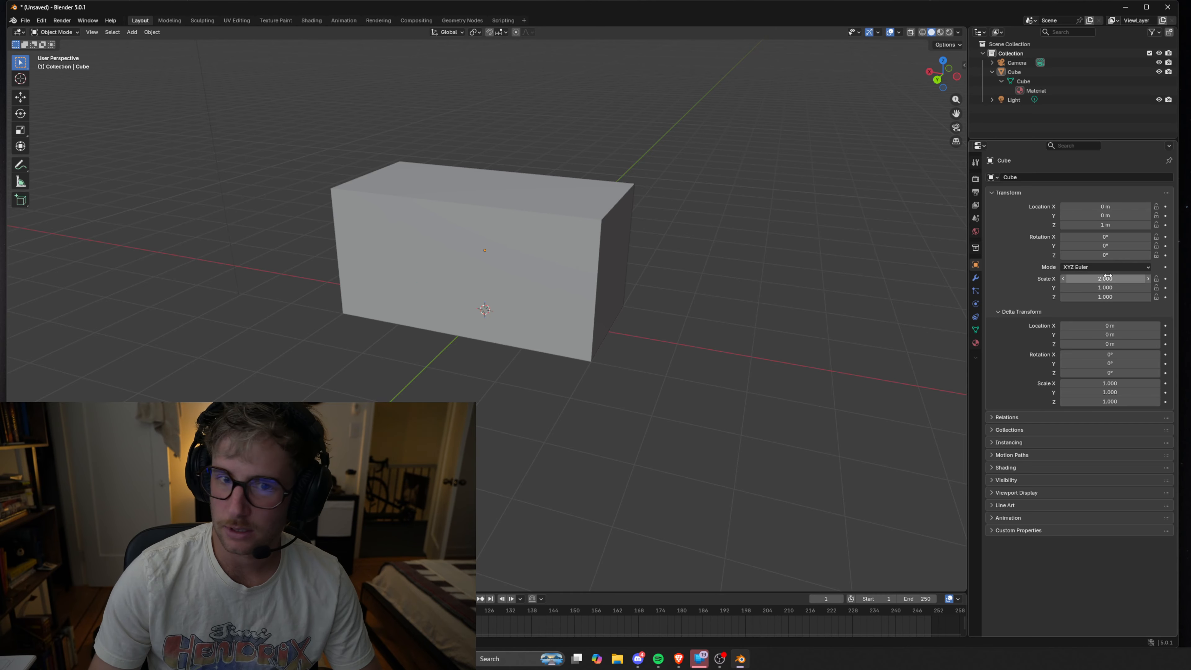
{"action": "left_click", "coordinate": [1085, 287]}
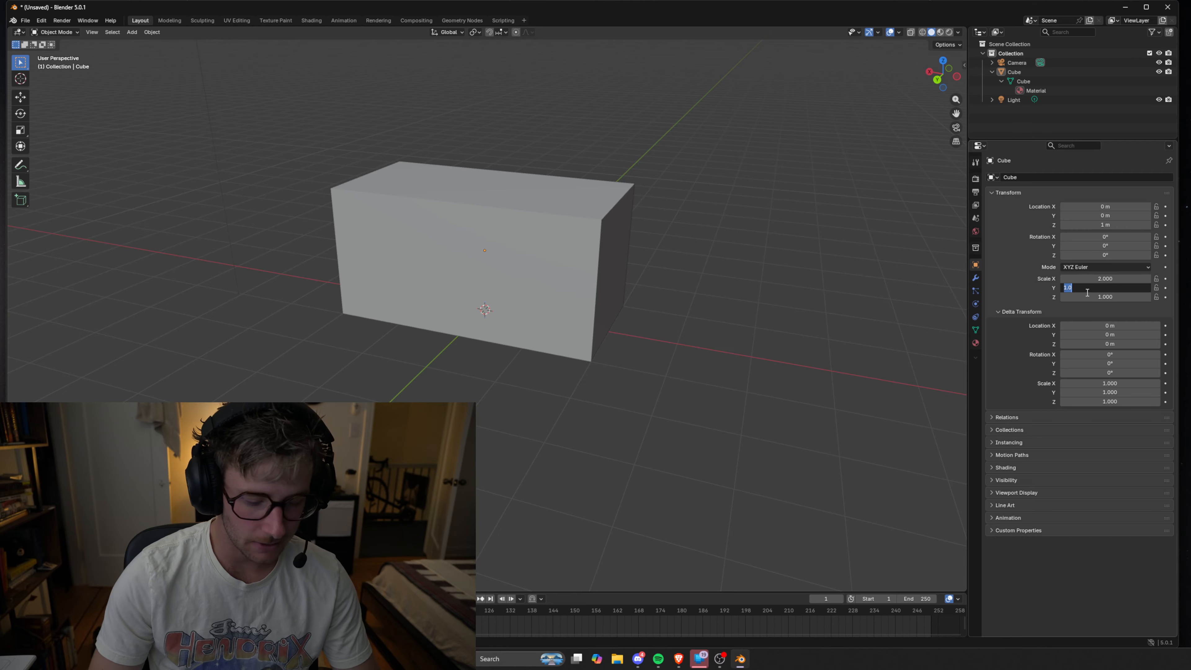
{"action": "key", "text": "Return"}
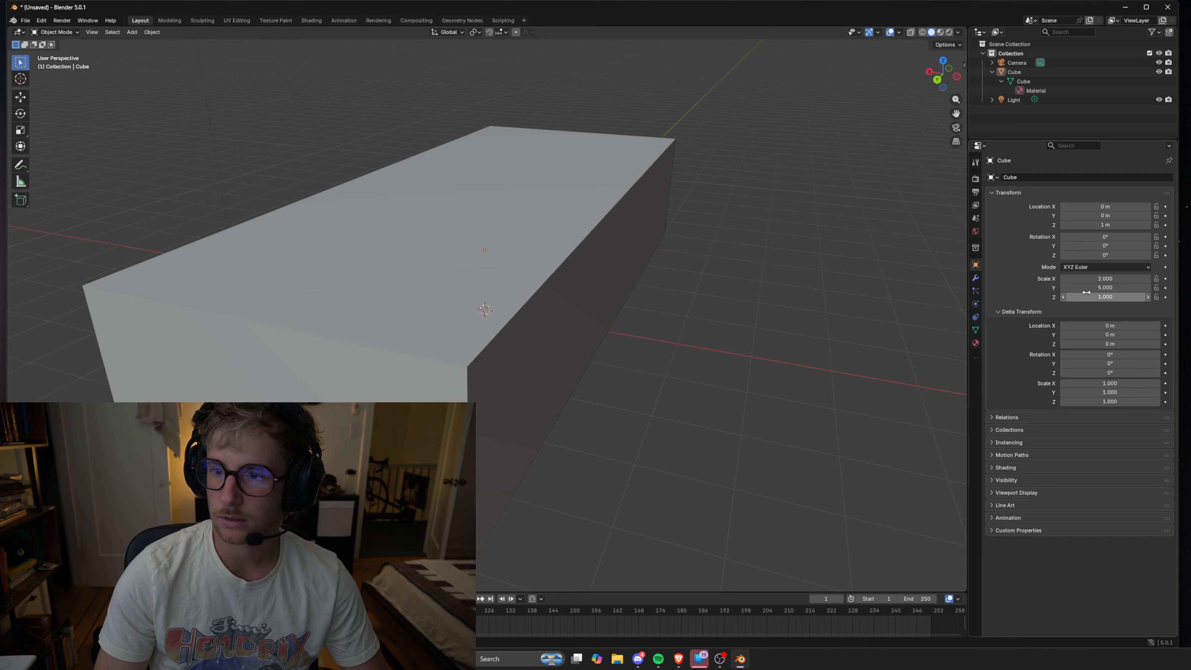
{"action": "middle_click_drag", "start_coordinate": [803, 268], "coordinate": [721, 276]}
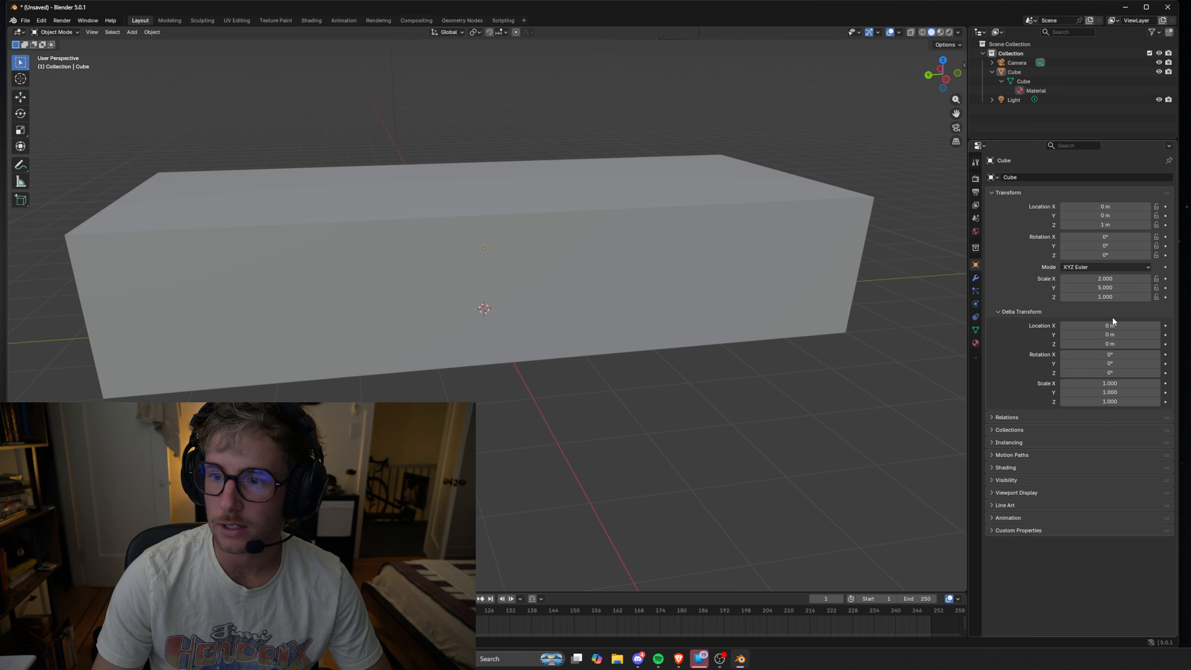
{"action": "left_click", "coordinate": [1109, 294]}
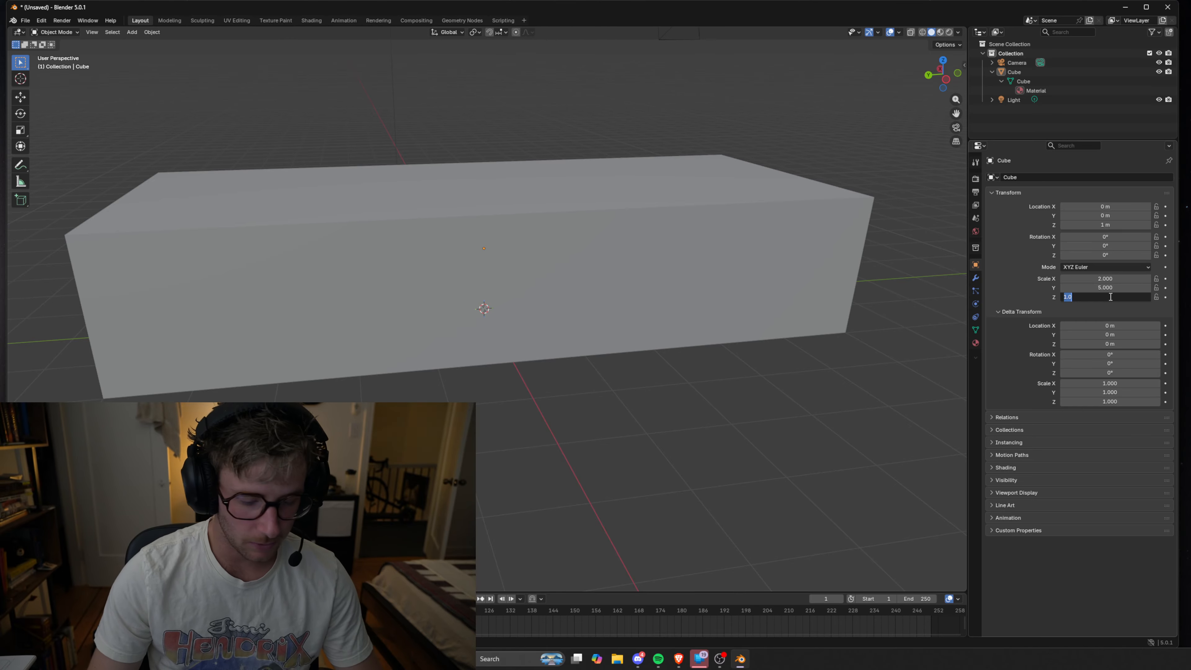
{"action": "type", "text": "1"}
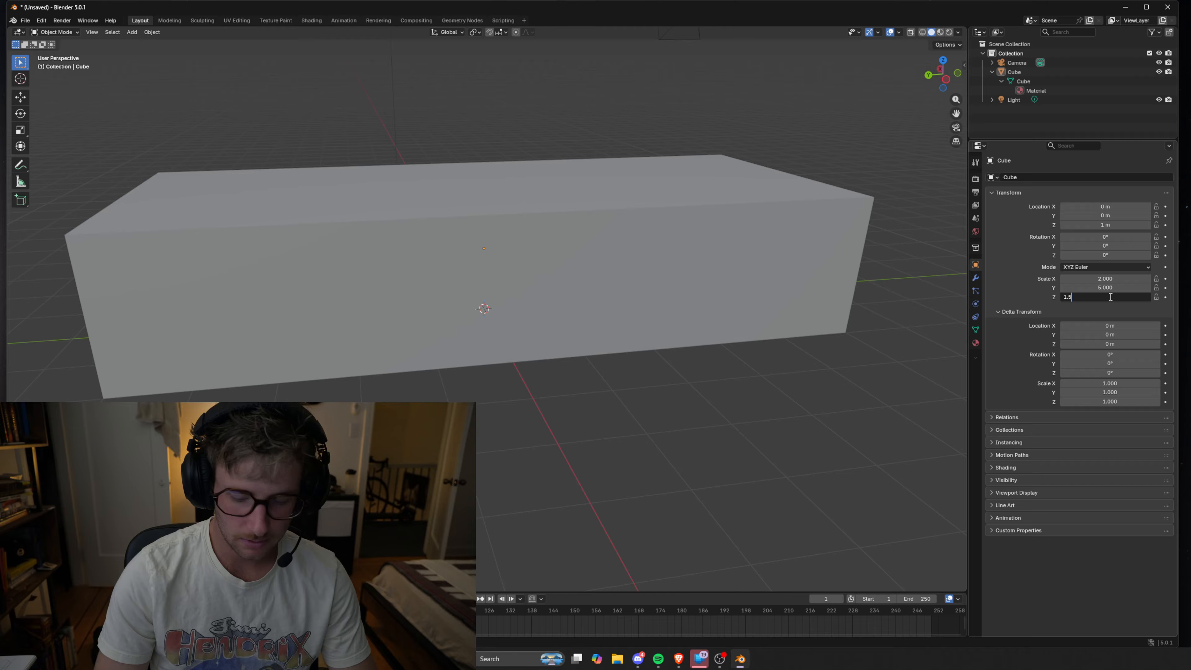
{"action": "key", "text": "Return"}
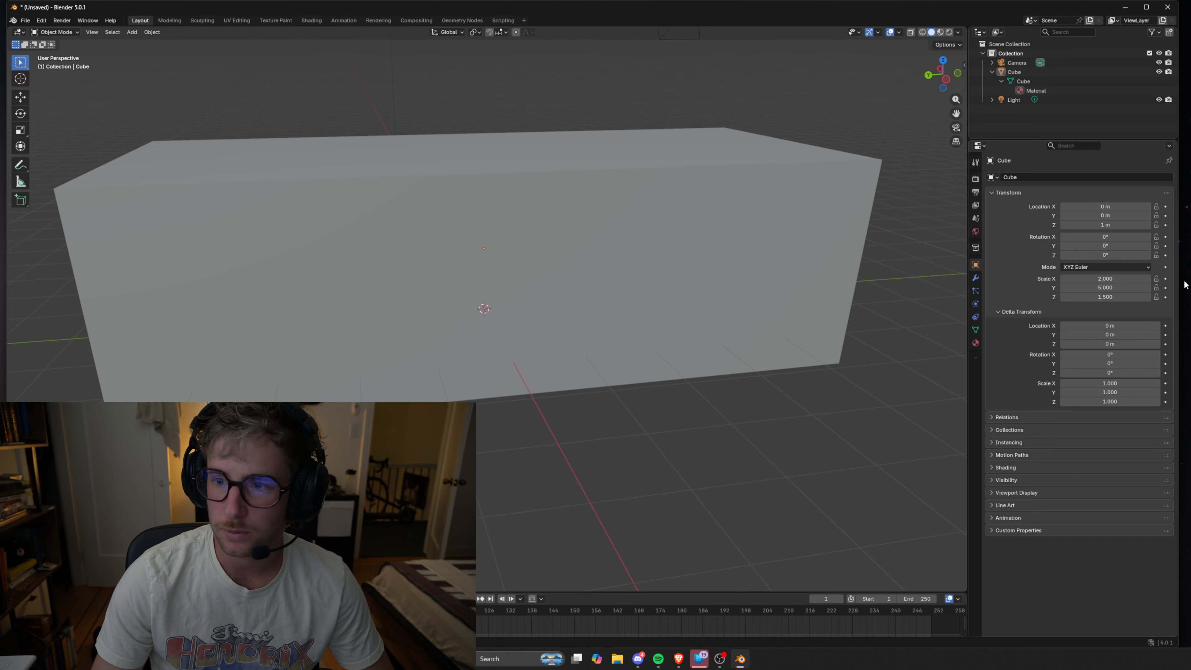
Step: Set the scaled cube's Z location to 1.5 m and view the whole box from an angle
{"action": "left_click", "coordinate": [1106, 226]}
{"action": "type", "text": "1"}
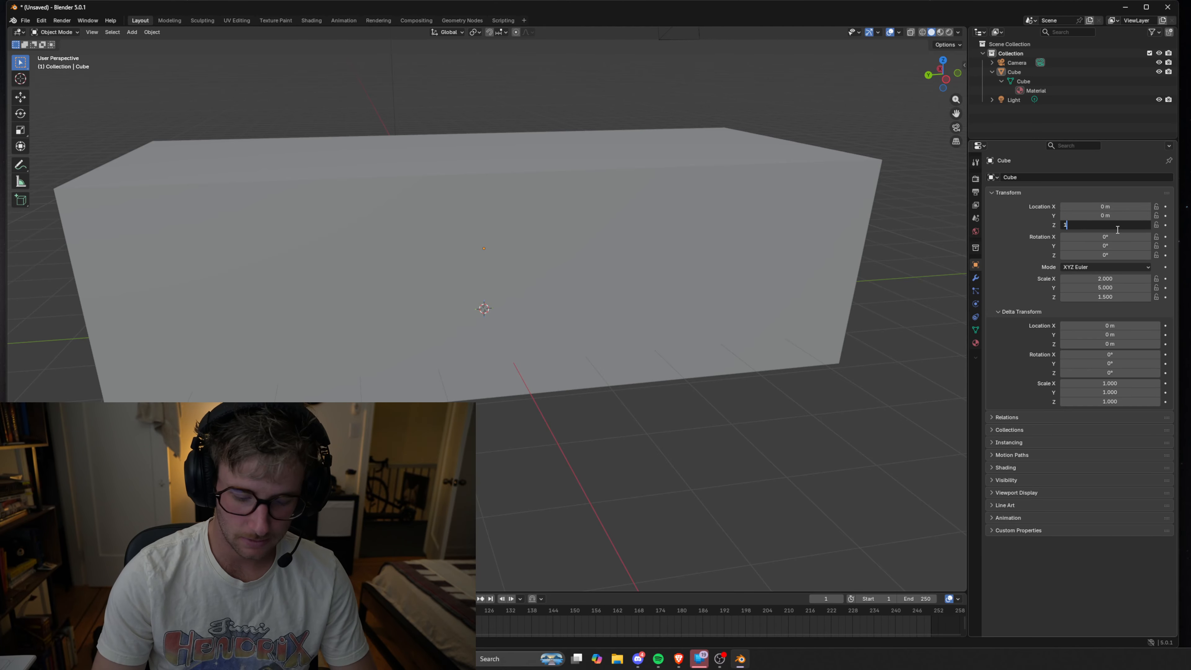
{"action": "type", "text": ".5"}
{"action": "key", "text": "Return"}
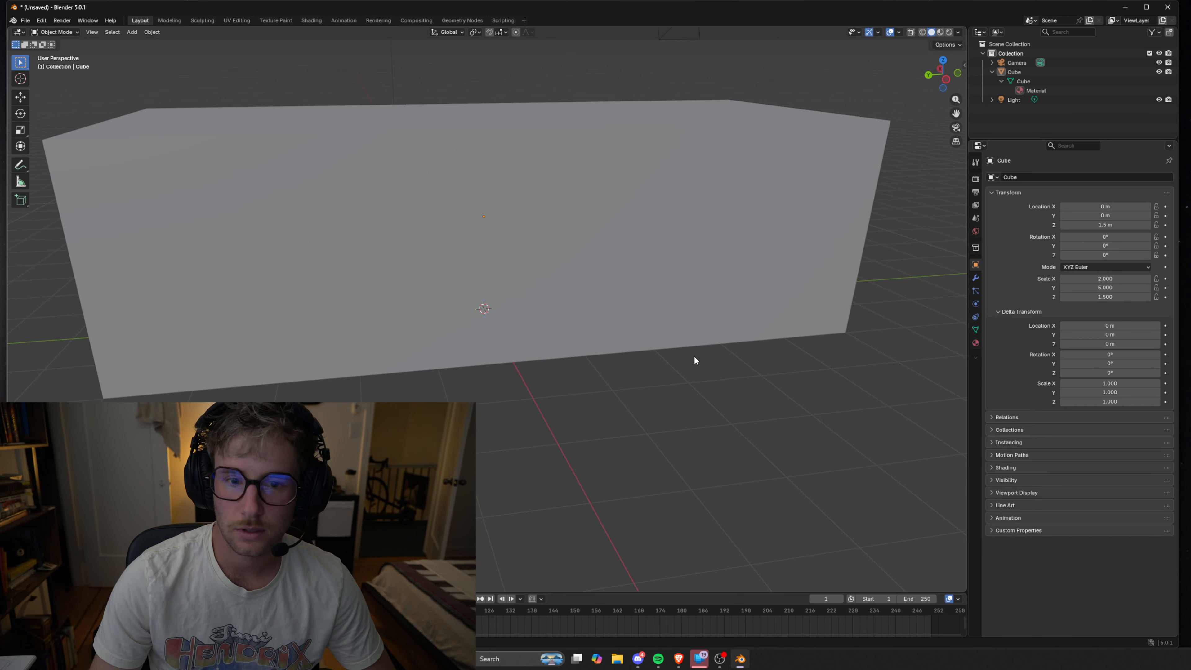
{"action": "middle_click_drag", "start_coordinate": [695, 360], "coordinate": [706, 333]}
{"action": "scroll", "coordinate": [548, 295], "scroll_direction": "down", "scroll_amount": 4}
{"action": "mouse_move", "coordinate": [645, 280]}
{"action": "middle_mouse_down"}
{"action": "mouse_move", "coordinate": [634, 300]}
{"action": "mouse_move", "coordinate": [652, 296]}
{"action": "middle_mouse_up"}
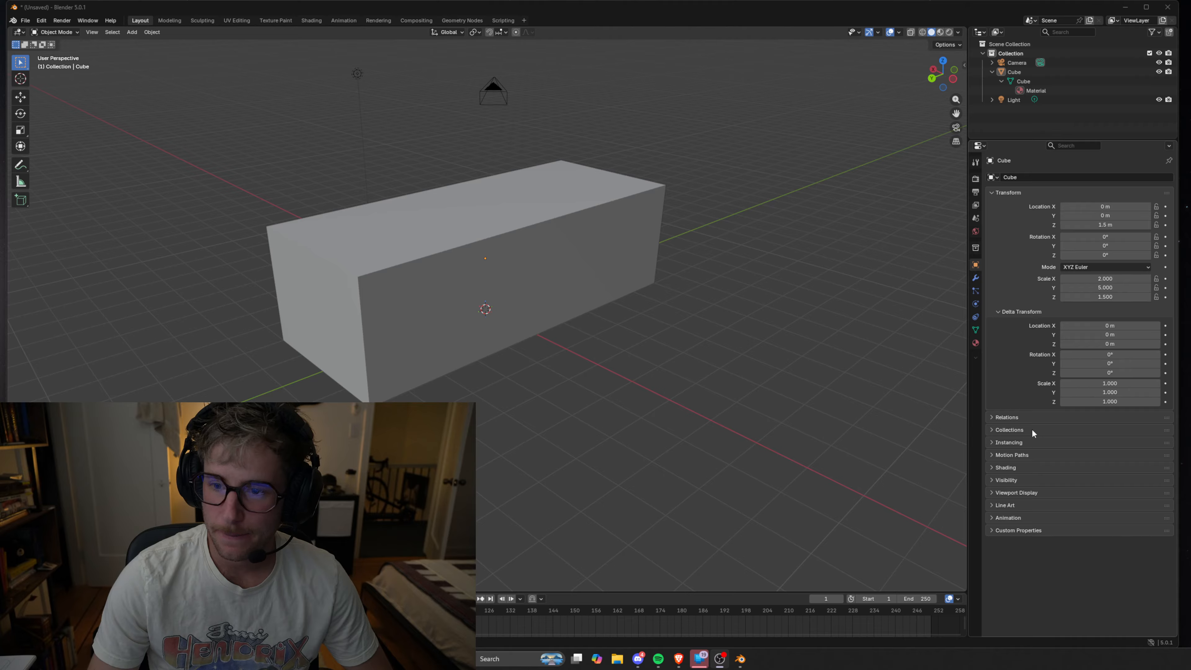
Step: Review the cube's Relations and Collections settings and set its instancing to Faces
{"action": "left_click", "coordinate": [1010, 416]}
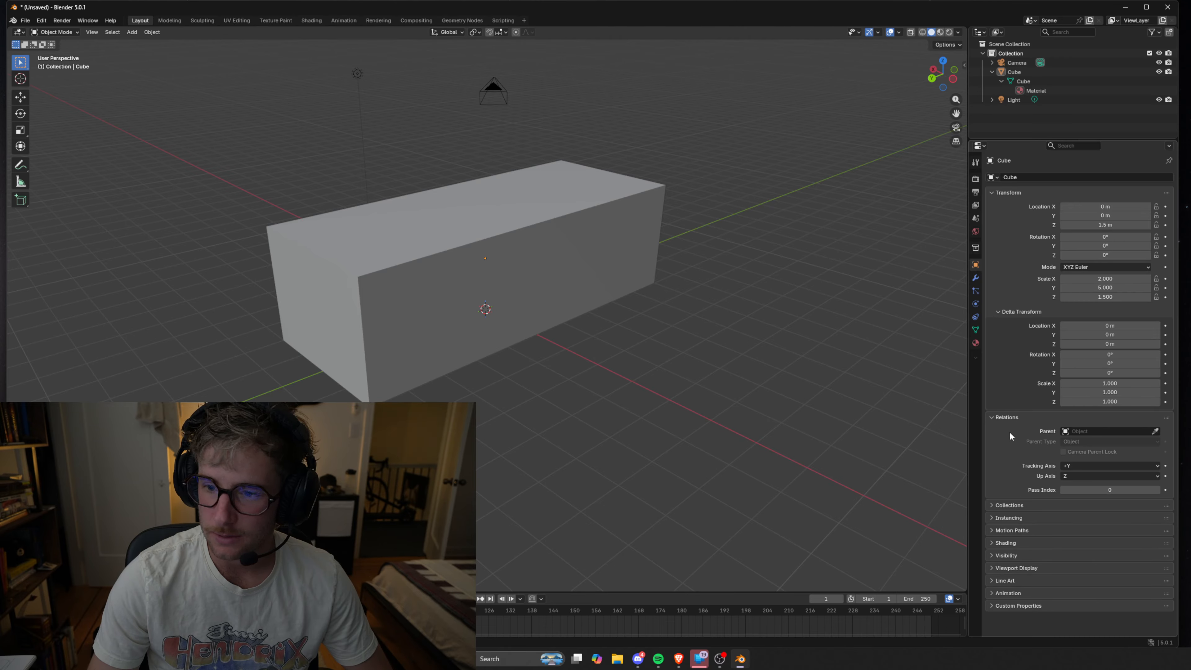
{"action": "left_click", "coordinate": [998, 193]}
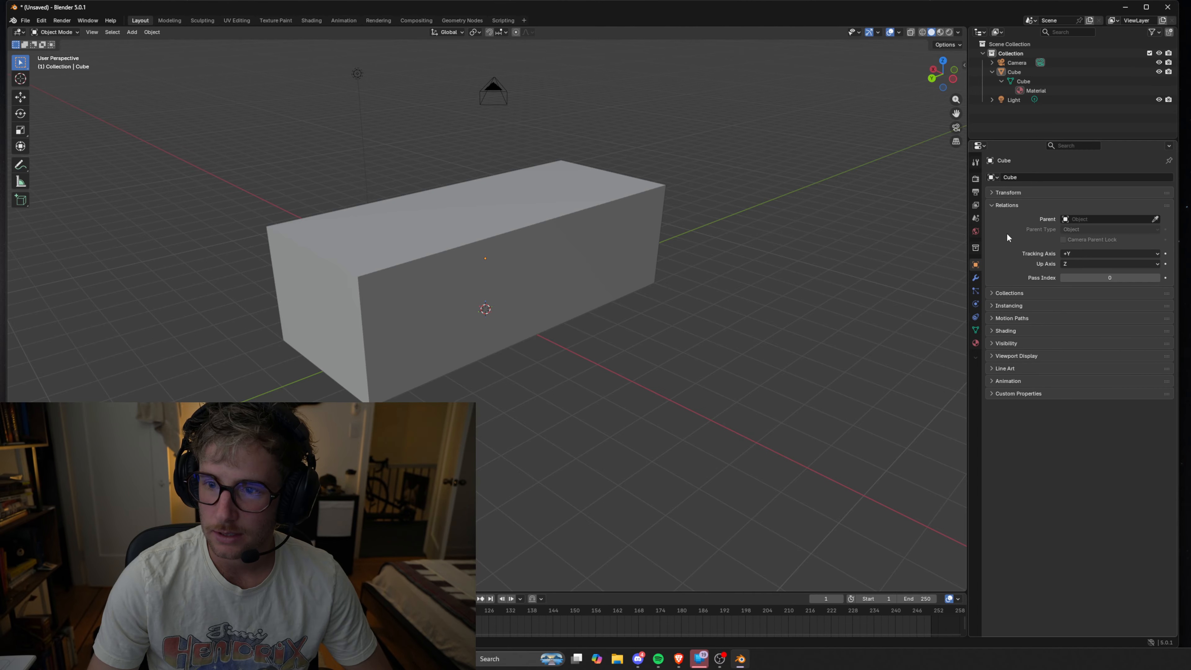
{"action": "left_click", "coordinate": [998, 291]}
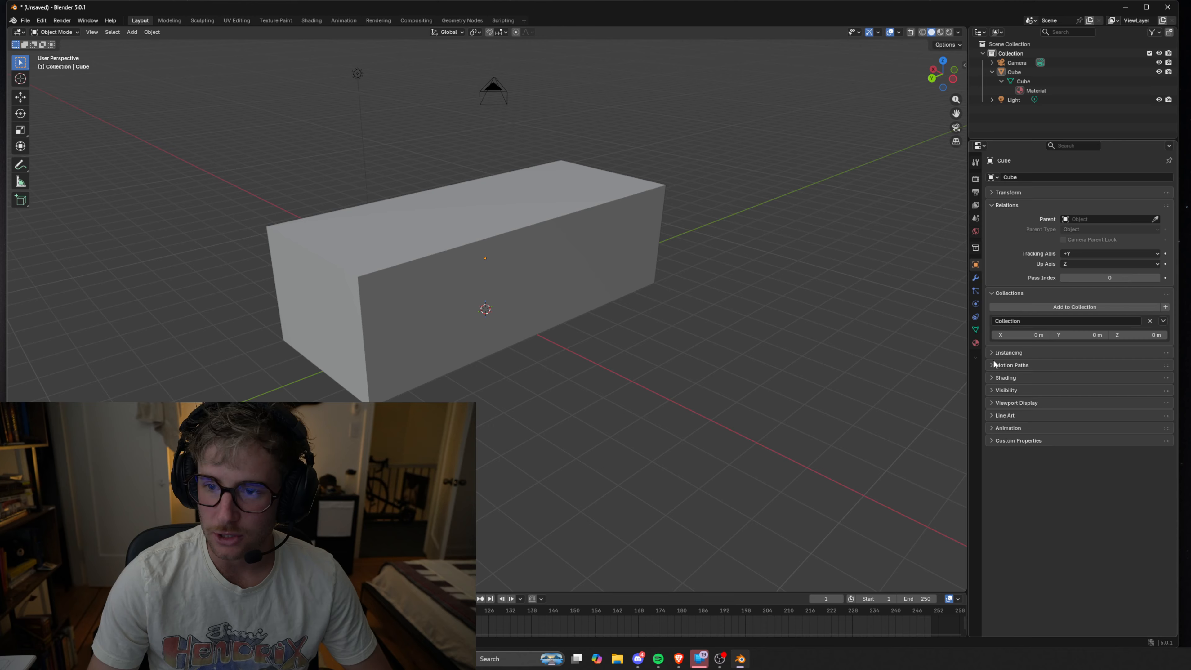
{"action": "left_click", "coordinate": [991, 351]}
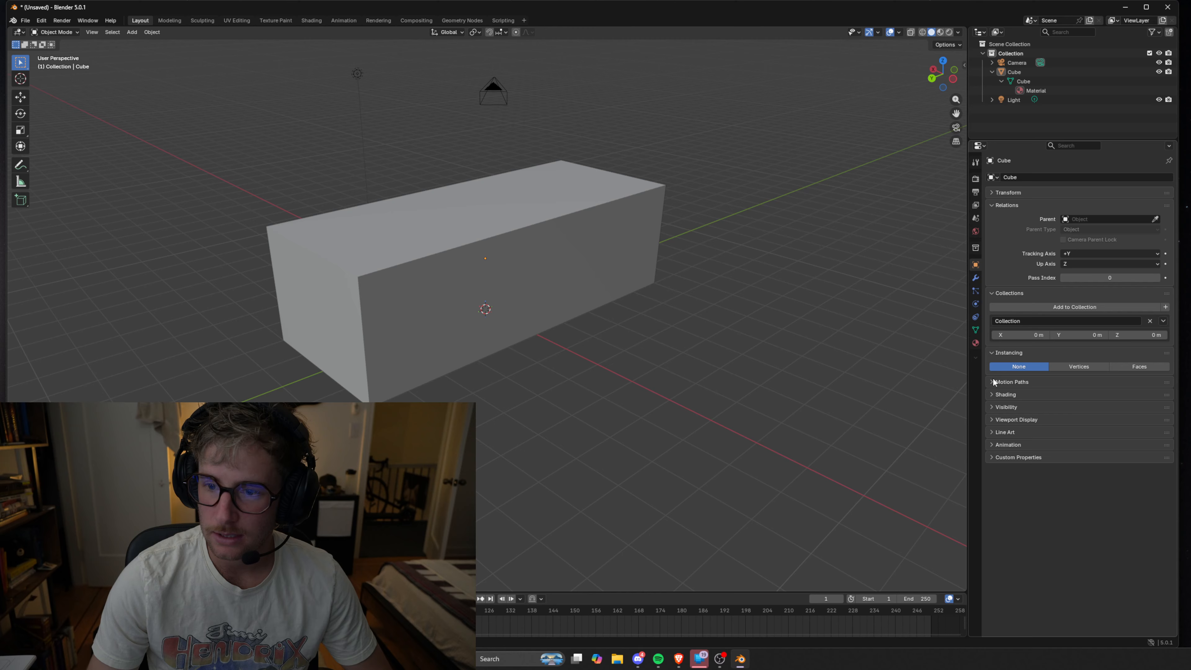
{"action": "left_click", "coordinate": [1125, 366]}
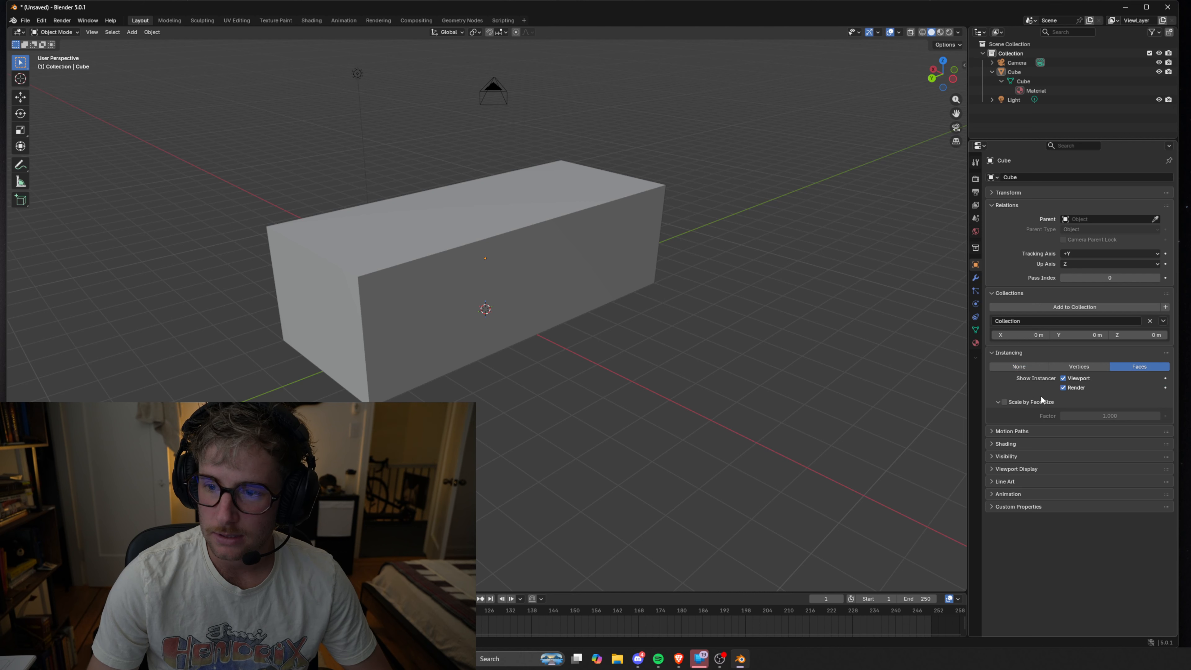
Step: Examine the cube's motion path and shading settings
{"action": "left_click", "coordinate": [993, 433]}
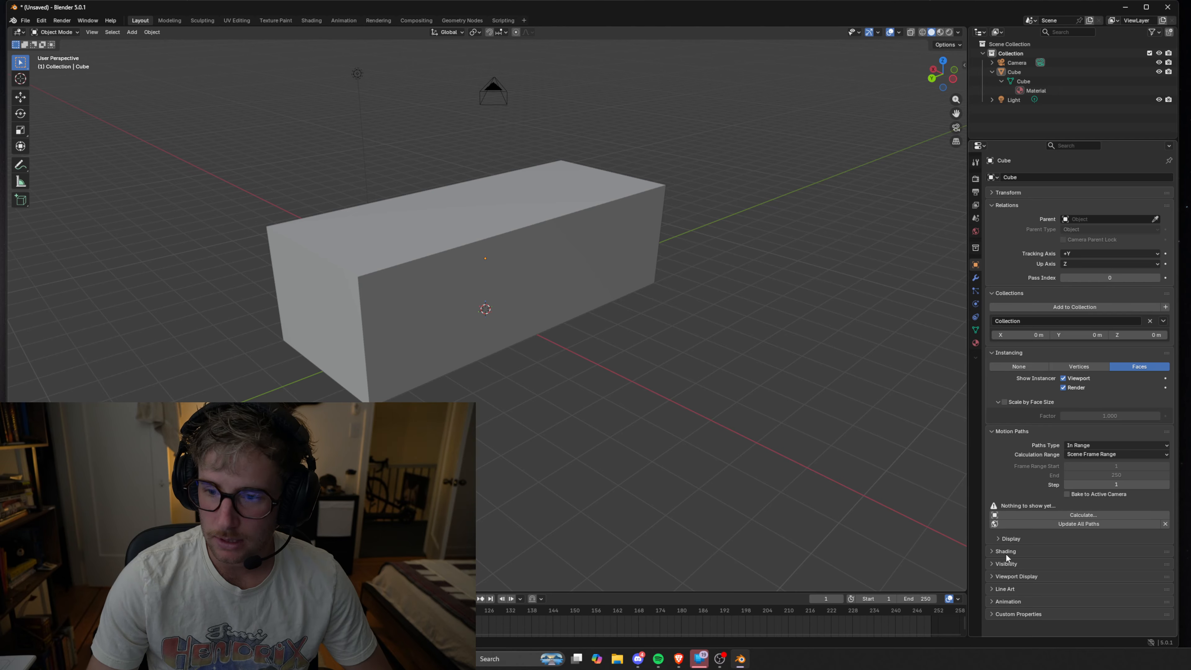
{"action": "left_click", "coordinate": [990, 552]}
{"action": "scroll", "coordinate": [995, 565], "scroll_direction": "down", "scroll_amount": 2}
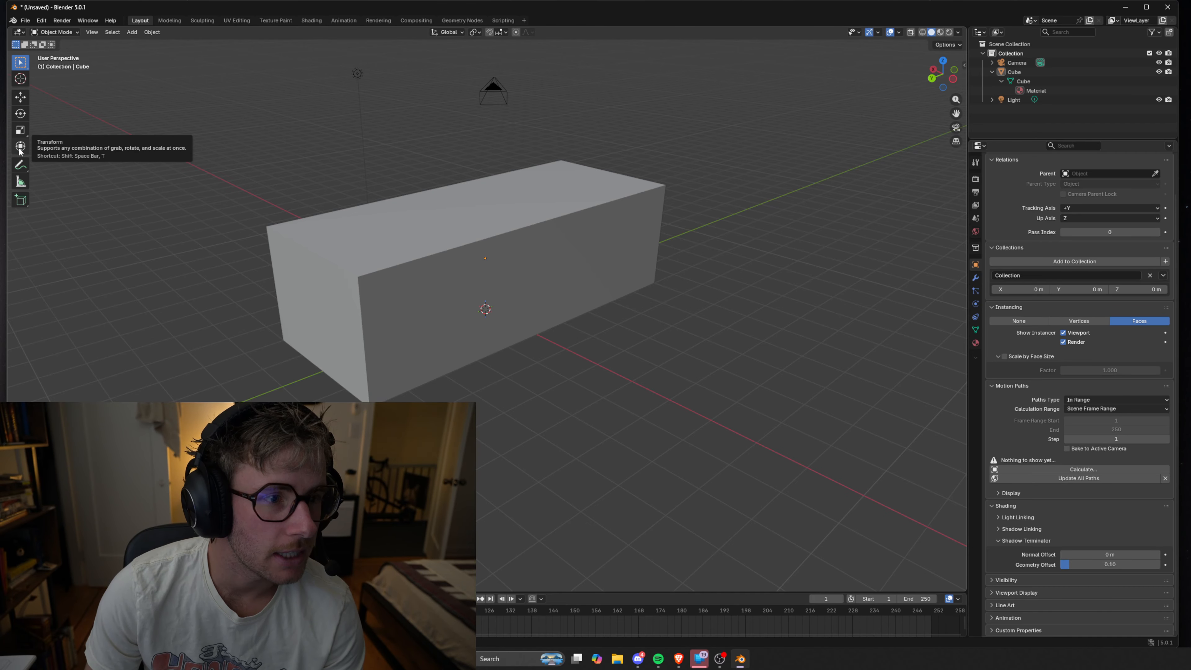
Step: Activate the Annotate tool and add a mesh circle at the 3D cursor
{"action": "left_click", "coordinate": [20, 168]}
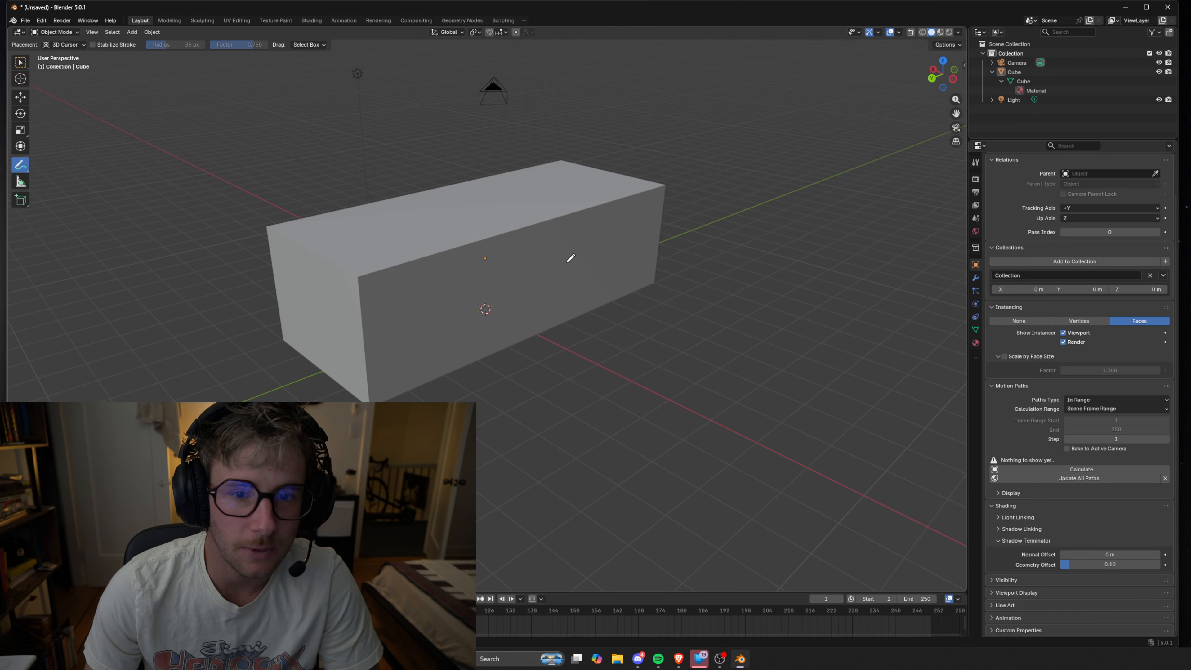
{"action": "scroll", "coordinate": [568, 259], "scroll_direction": "down", "scroll_amount": 2}
{"action": "scroll", "coordinate": [572, 263], "scroll_direction": "up", "scroll_amount": 2}
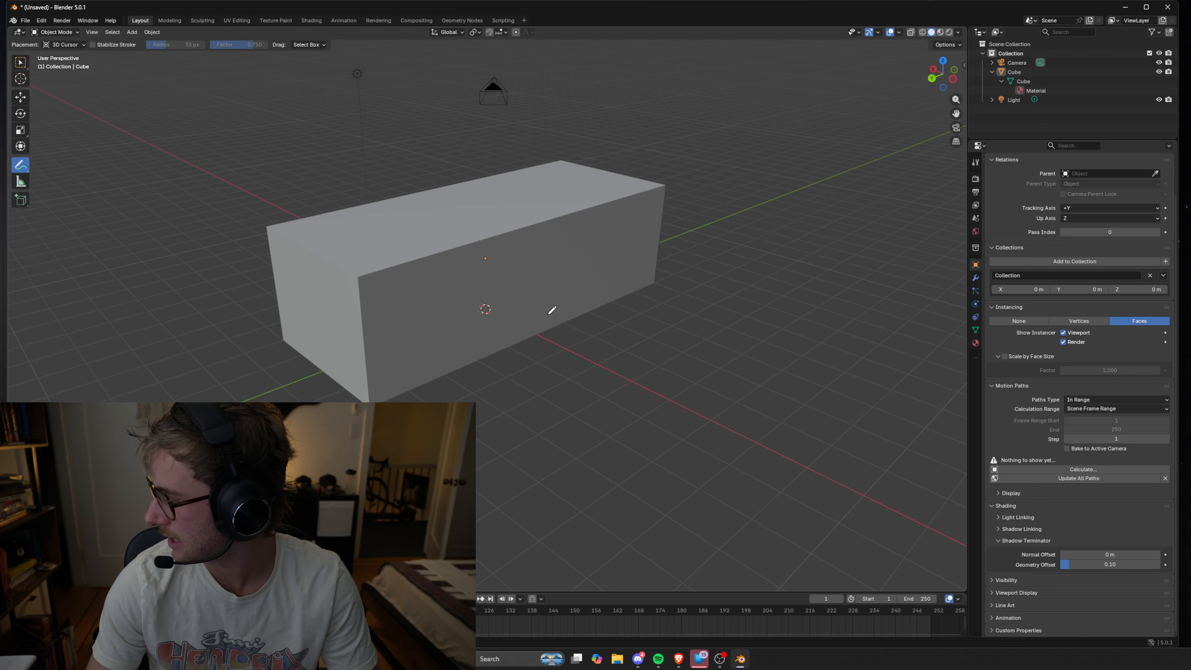
{"action": "middle_click_drag", "start_coordinate": [563, 312], "coordinate": [513, 302]}
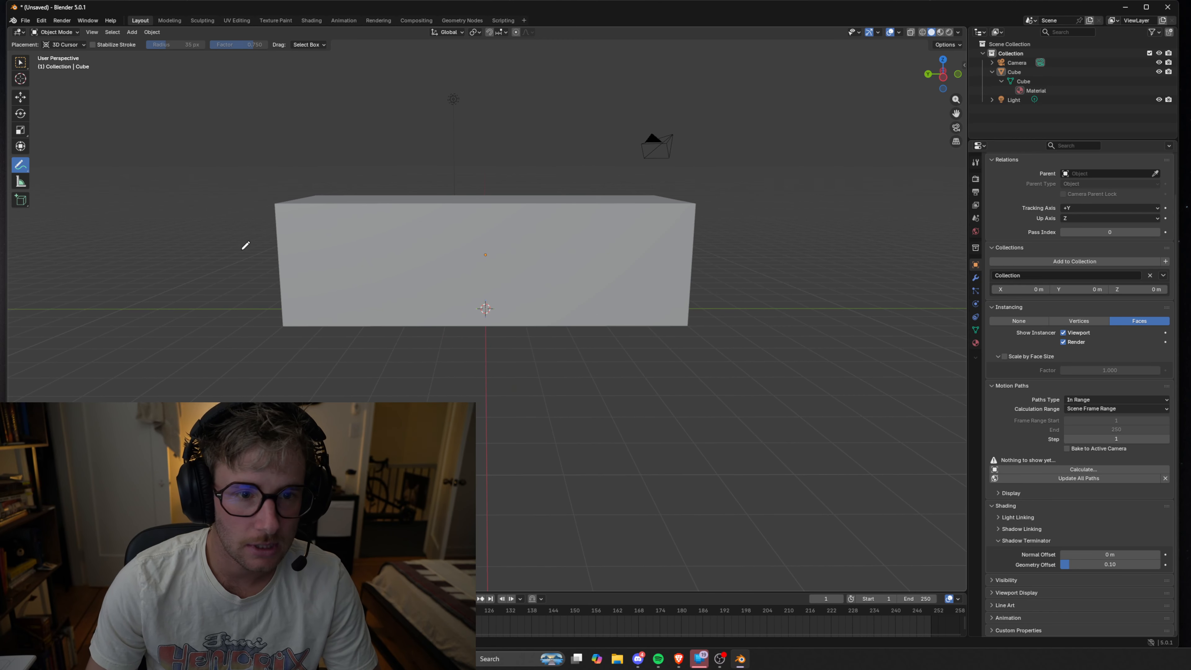
{"action": "scroll", "coordinate": [281, 224], "scroll_direction": "up", "scroll_amount": 4}
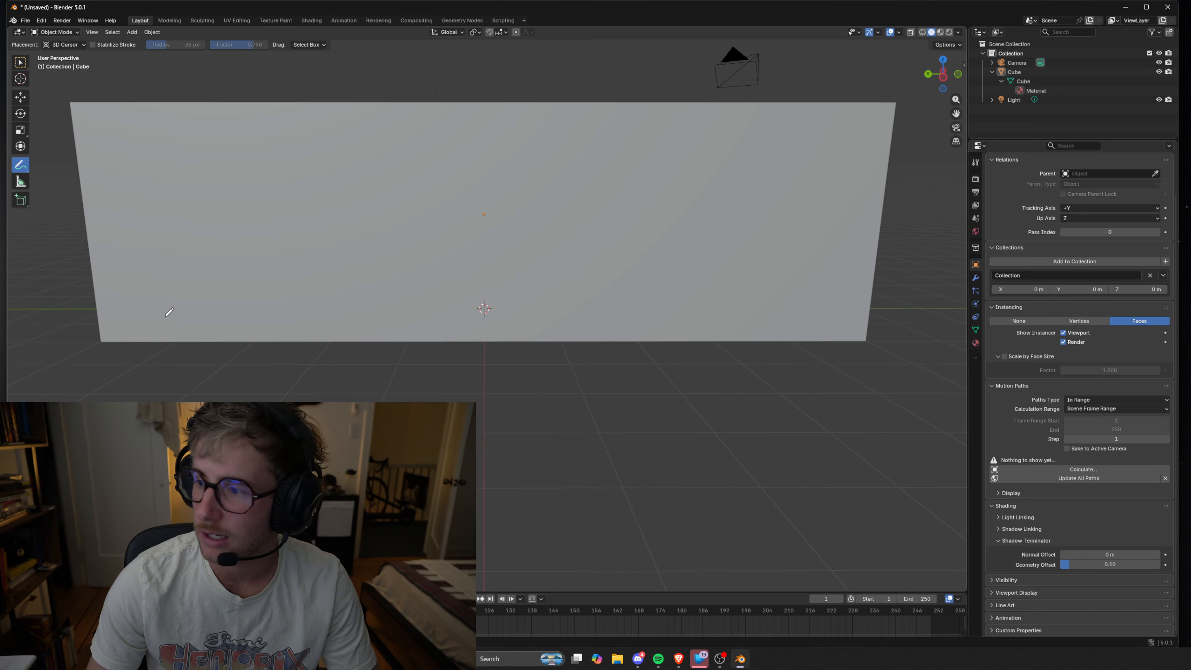
{"action": "middle_click_drag", "start_coordinate": [306, 309], "coordinate": [309, 302]}
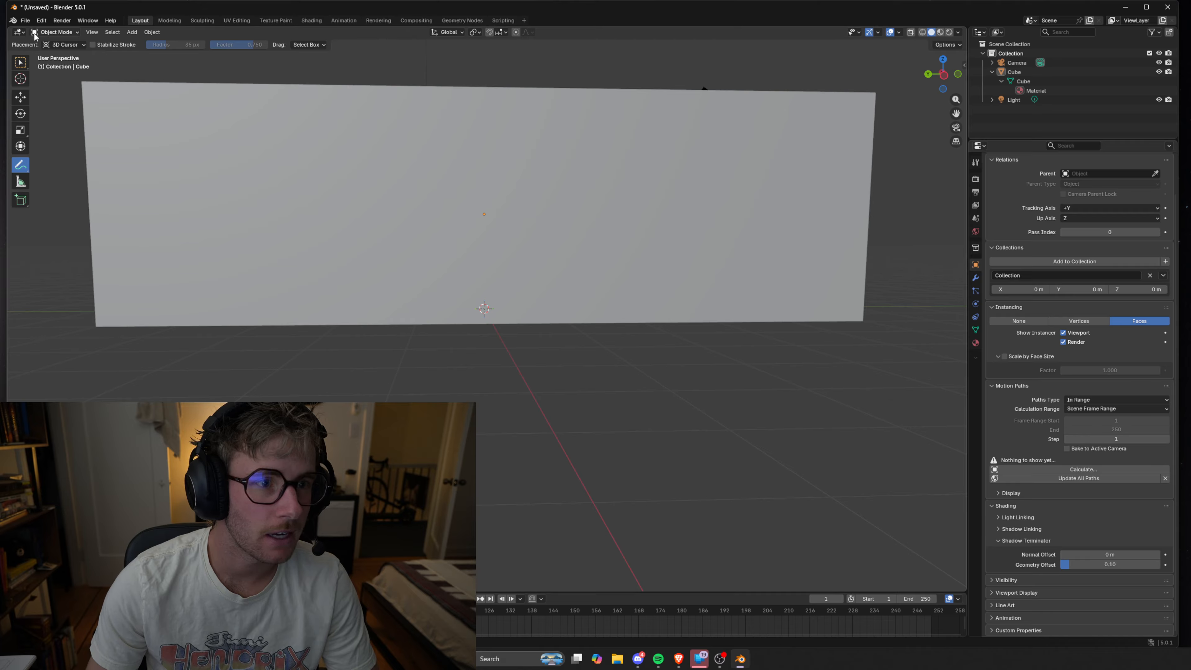
{"action": "left_click", "coordinate": [132, 33]}
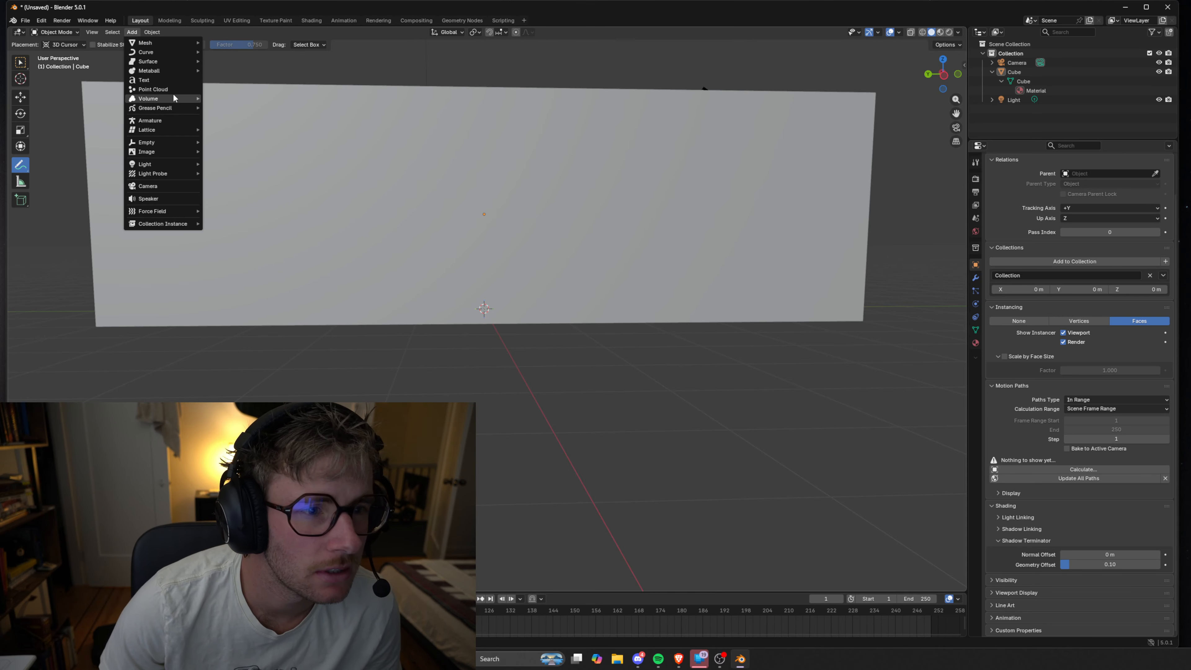
{"action": "mouse_move", "coordinate": [170, 154]}
{"action": "mouse_move", "coordinate": [175, 100]}
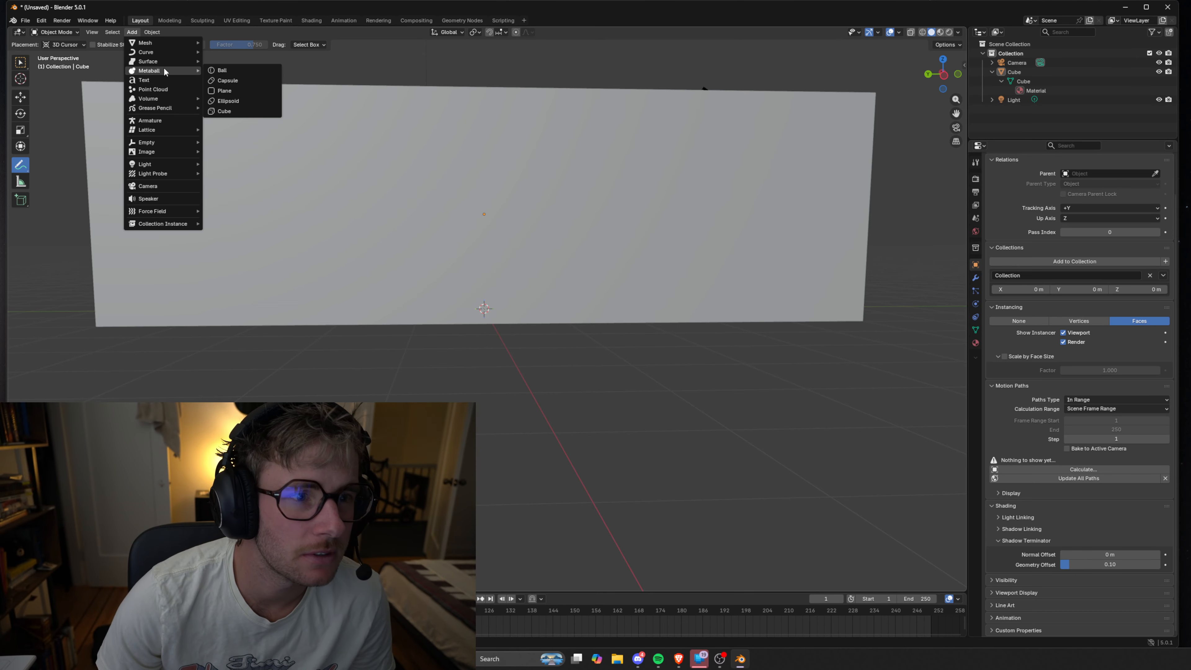
{"action": "mouse_move", "coordinate": [174, 43]}
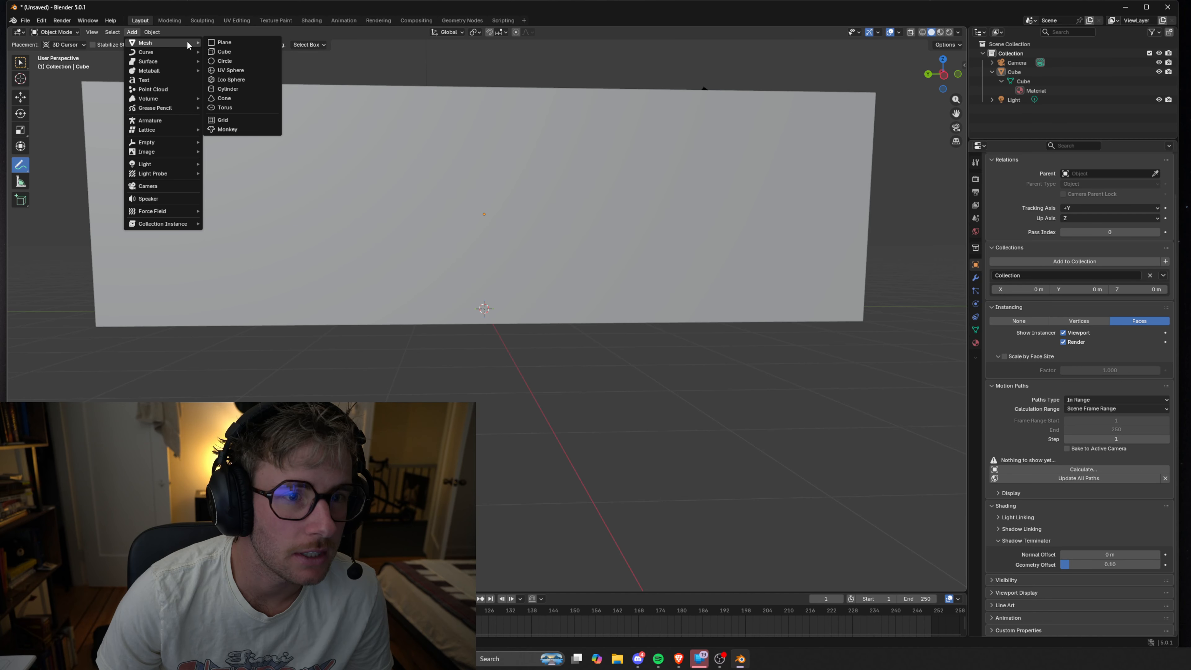
{"action": "left_click", "coordinate": [225, 61]}
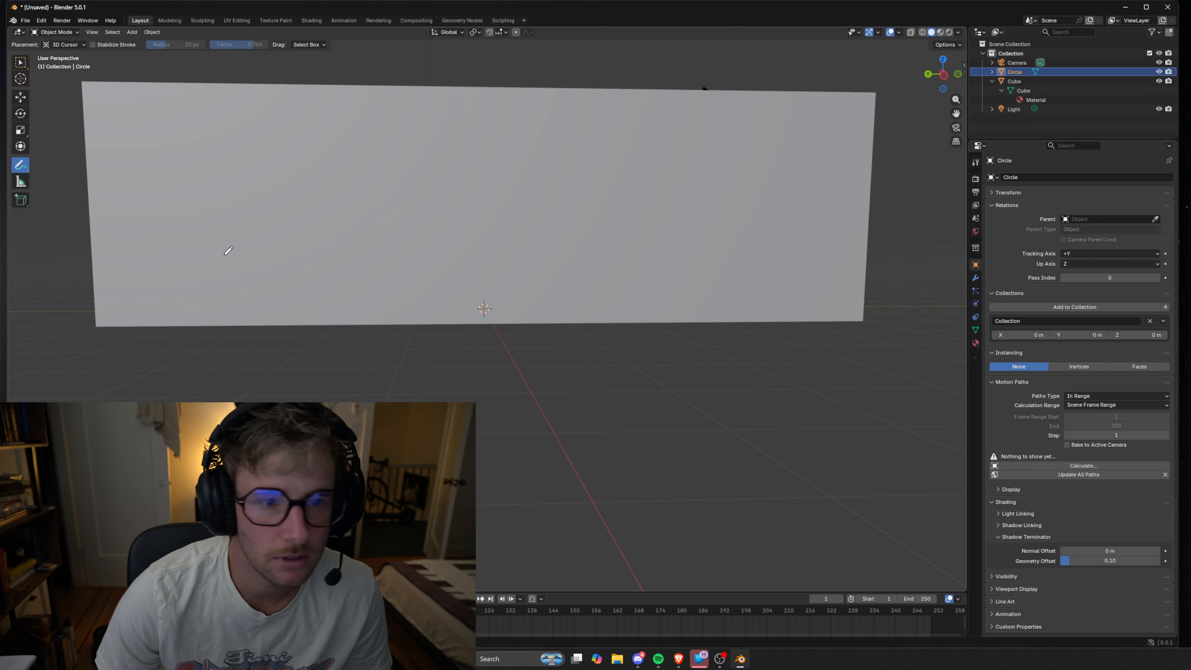
Step: Switch from annotating to the Add Cube tool and add a second mesh circle at the 3D cursor
{"action": "left_click_drag", "start_coordinate": [132, 257], "coordinate": [166, 280]}
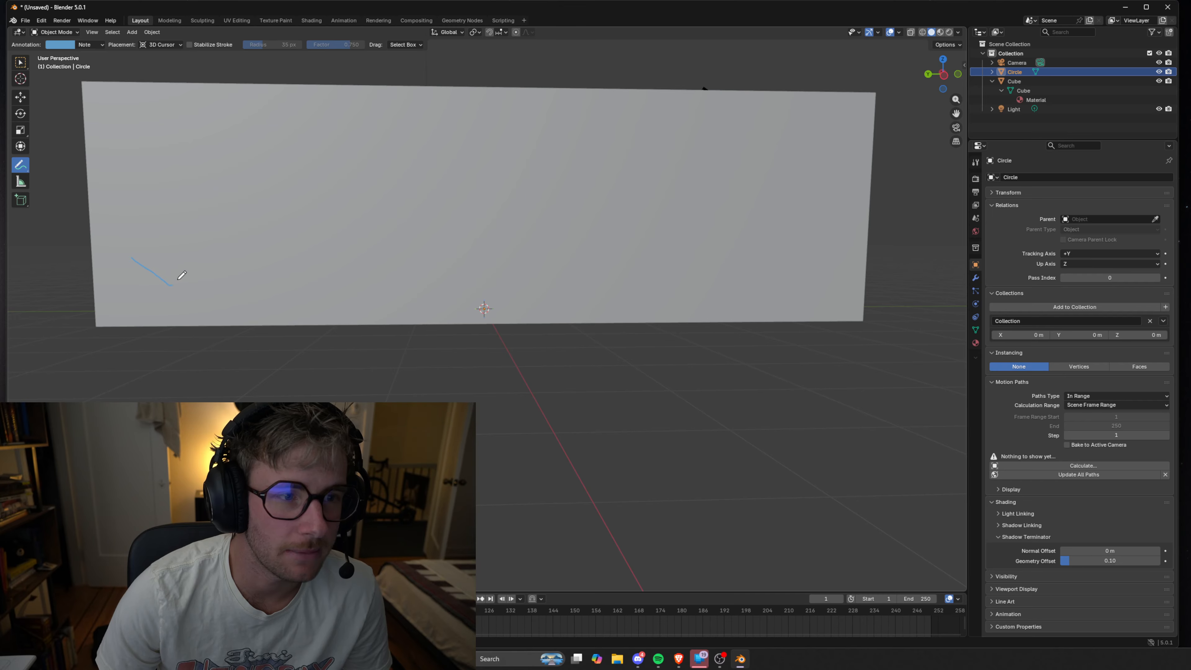
{"action": "key", "text": "ctrl+z"}
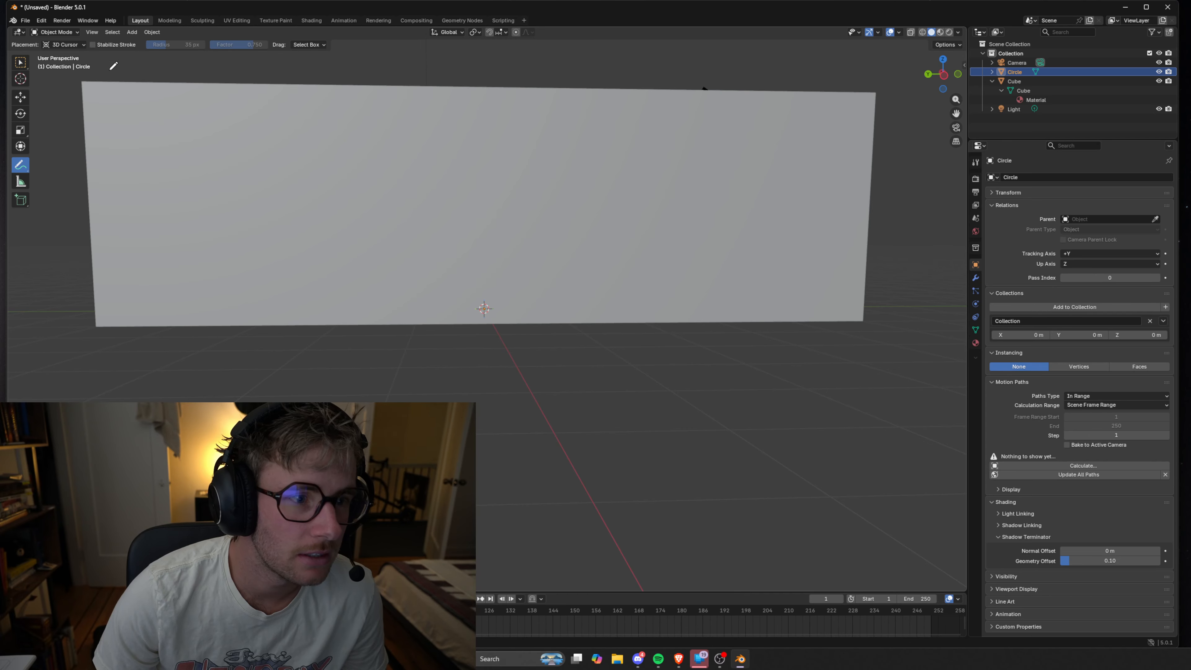
{"action": "left_click", "coordinate": [21, 201]}
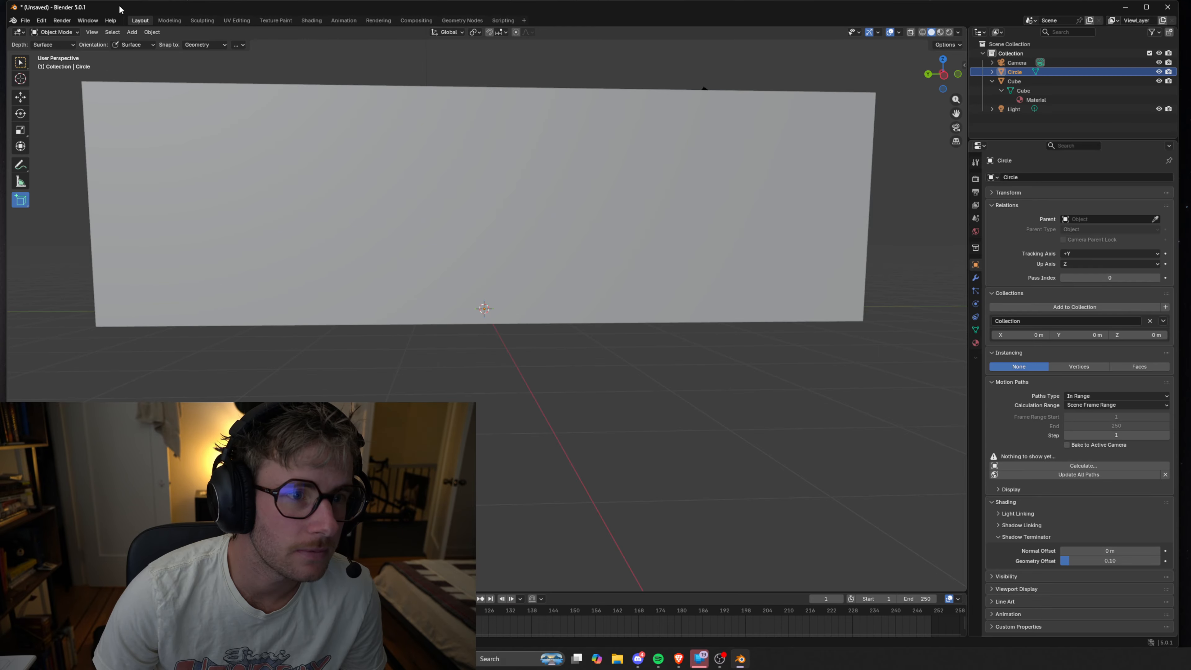
{"action": "left_click", "coordinate": [132, 32]}
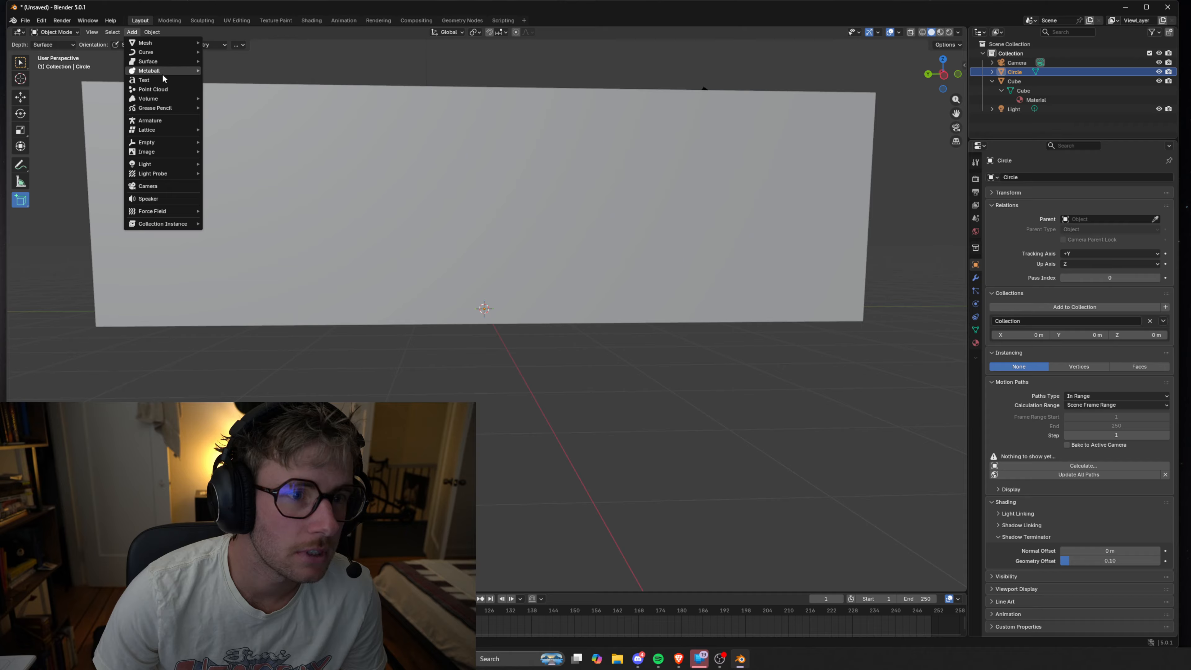
{"action": "mouse_move", "coordinate": [154, 43]}
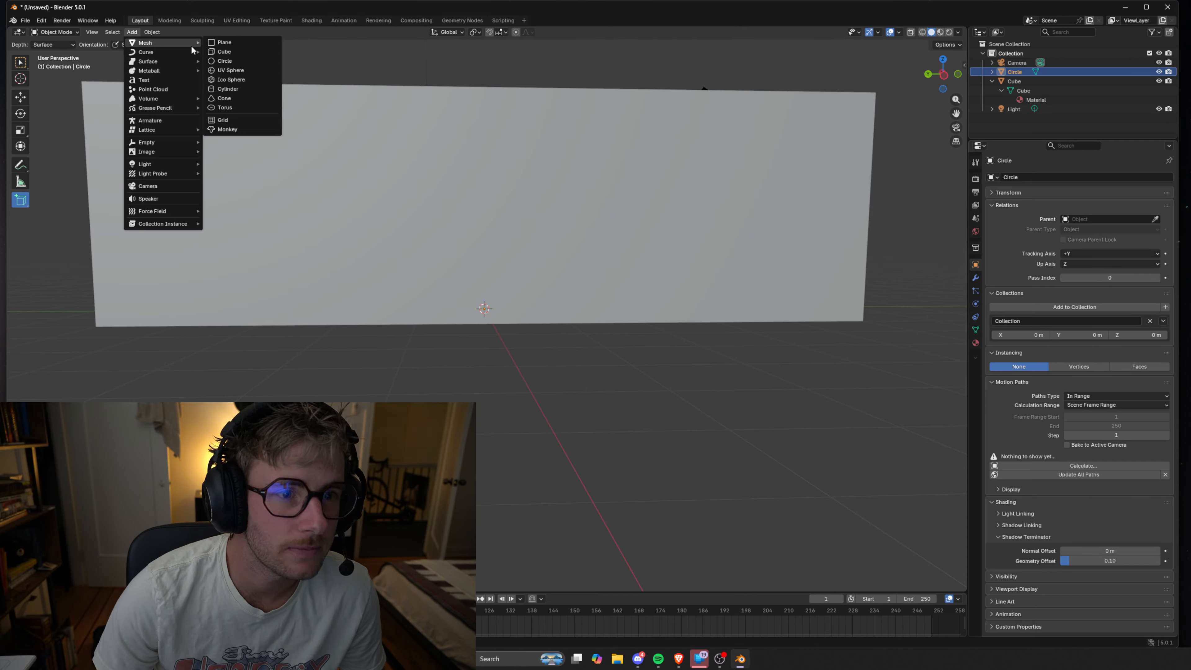
{"action": "left_click", "coordinate": [224, 61]}
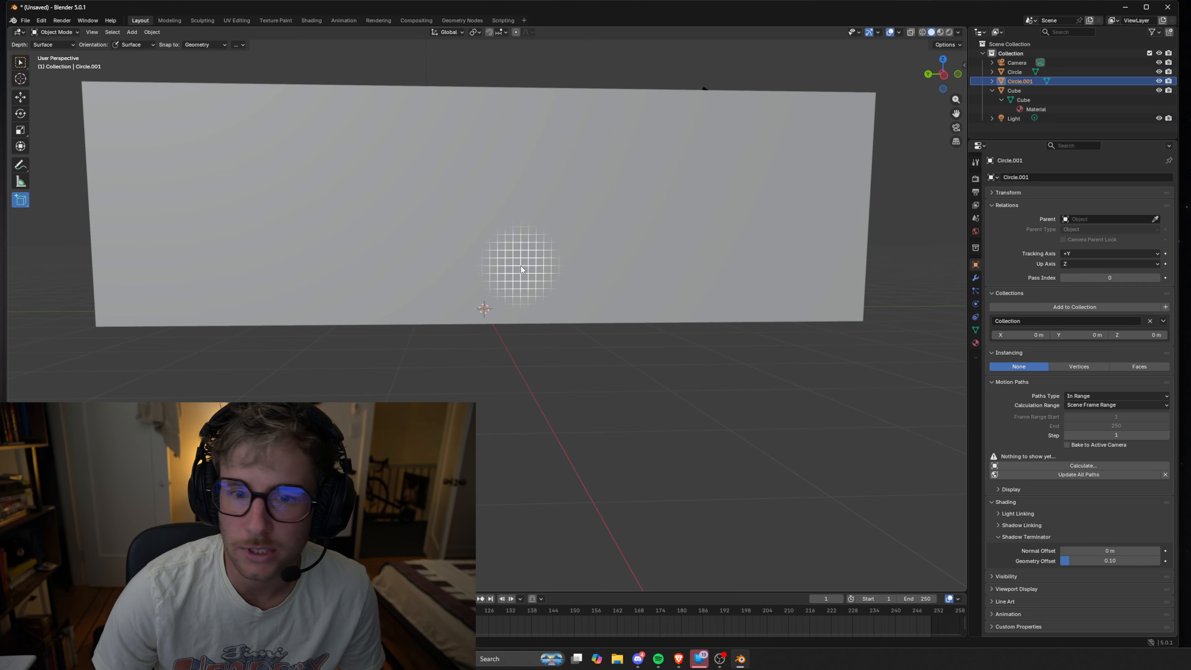
Step: Select the first circle and view it from below the box
{"action": "scroll", "coordinate": [513, 305], "scroll_direction": "down", "scroll_amount": 6}
{"action": "scroll", "coordinate": [483, 271], "scroll_direction": "down", "scroll_amount": 4}
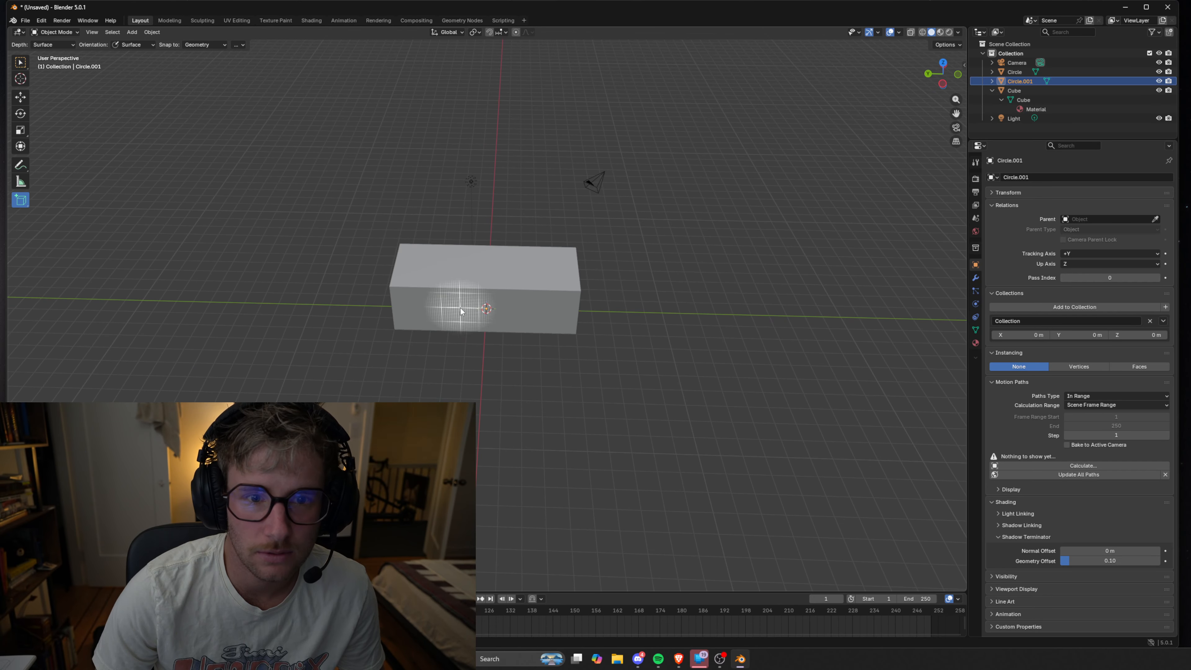
{"action": "middle_click_drag", "start_coordinate": [460, 308], "coordinate": [590, 252]}
{"action": "left_click", "coordinate": [1014, 71]}
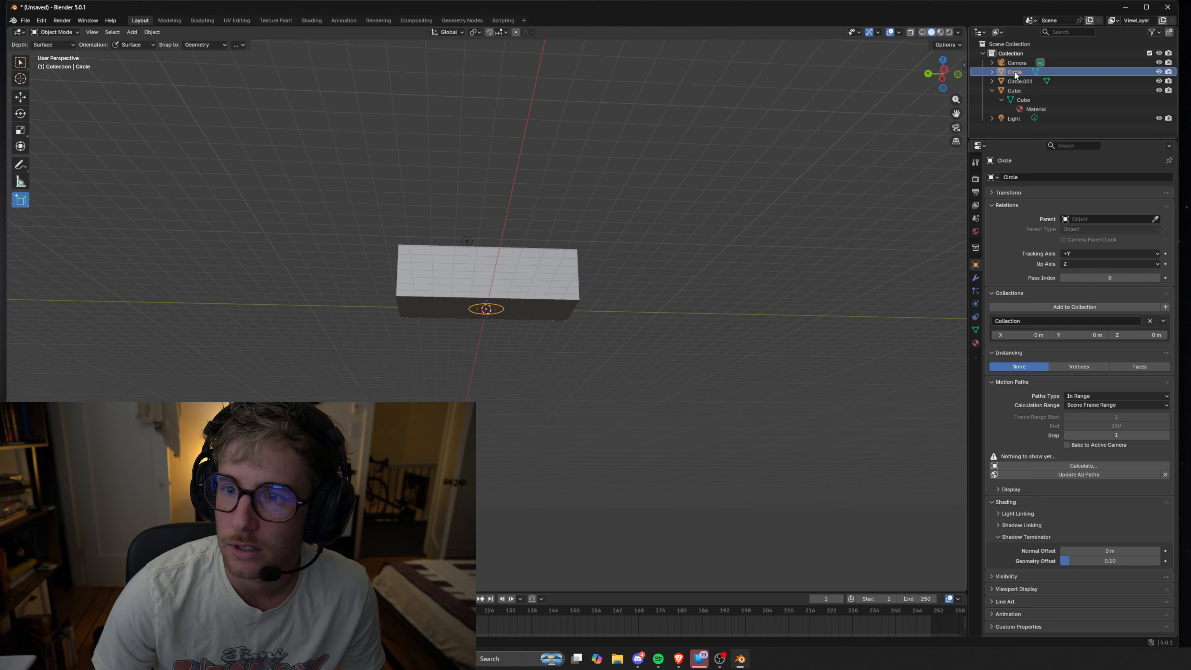
{"action": "scroll", "coordinate": [446, 287], "scroll_direction": "up", "scroll_amount": 4}
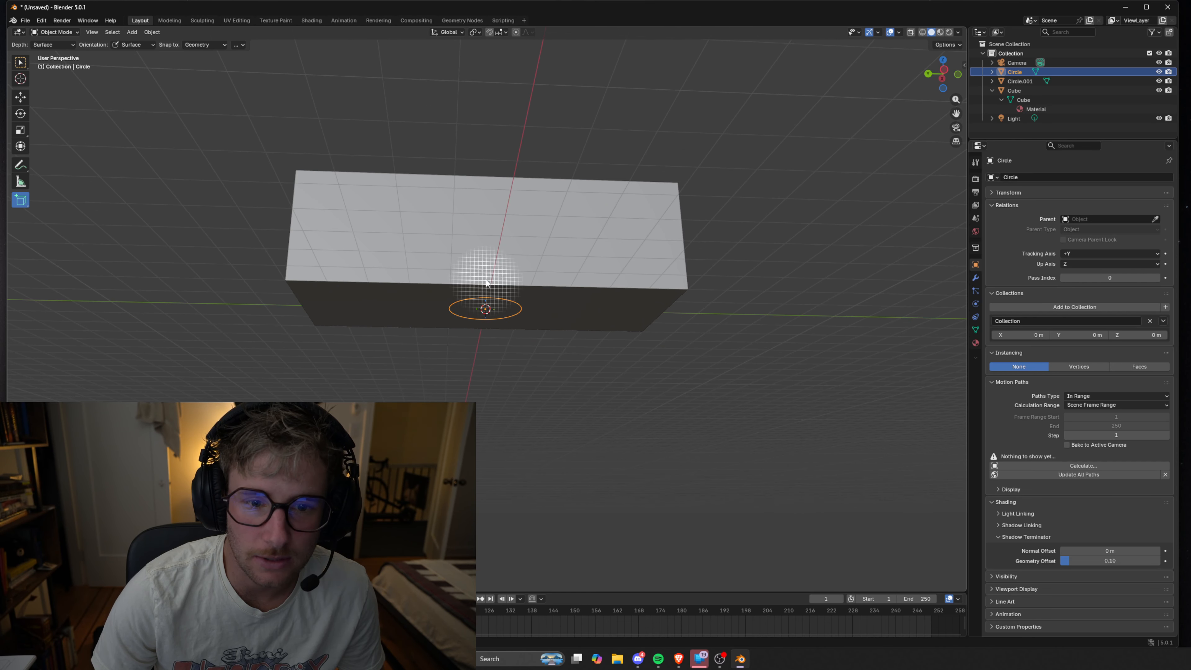
Step: Try to pick the circle beneath the box directly in the viewport with the Select Box tool
{"action": "left_click", "coordinate": [19, 63]}
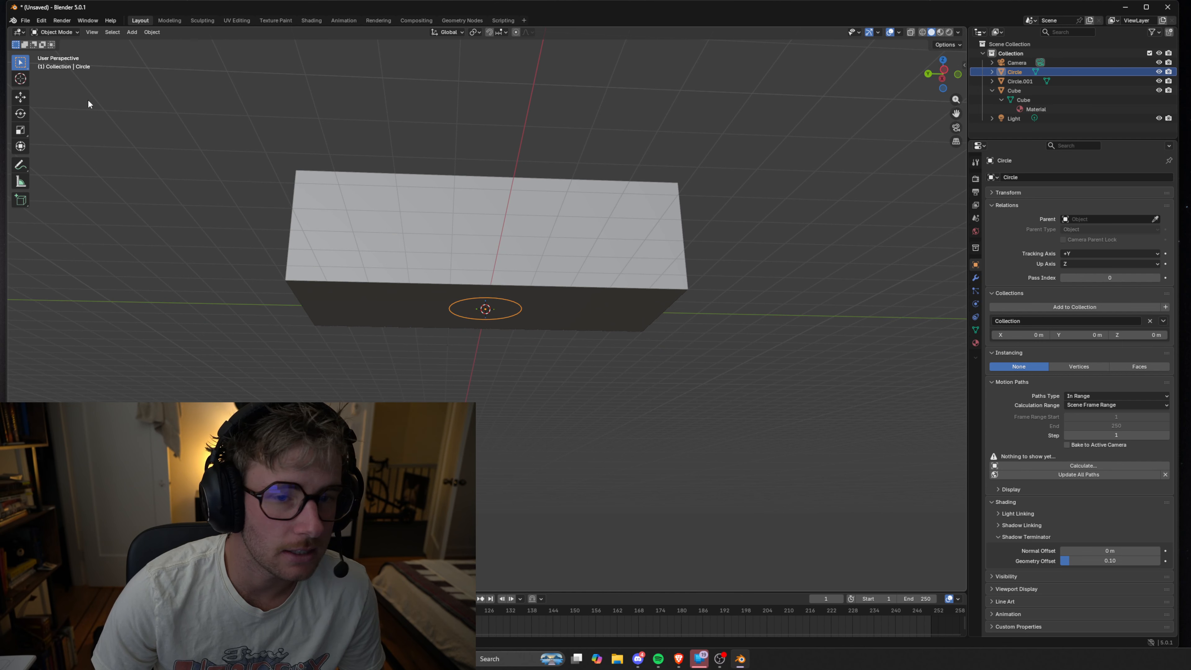
{"action": "left_click_drag", "start_coordinate": [486, 308], "coordinate": [492, 281]}
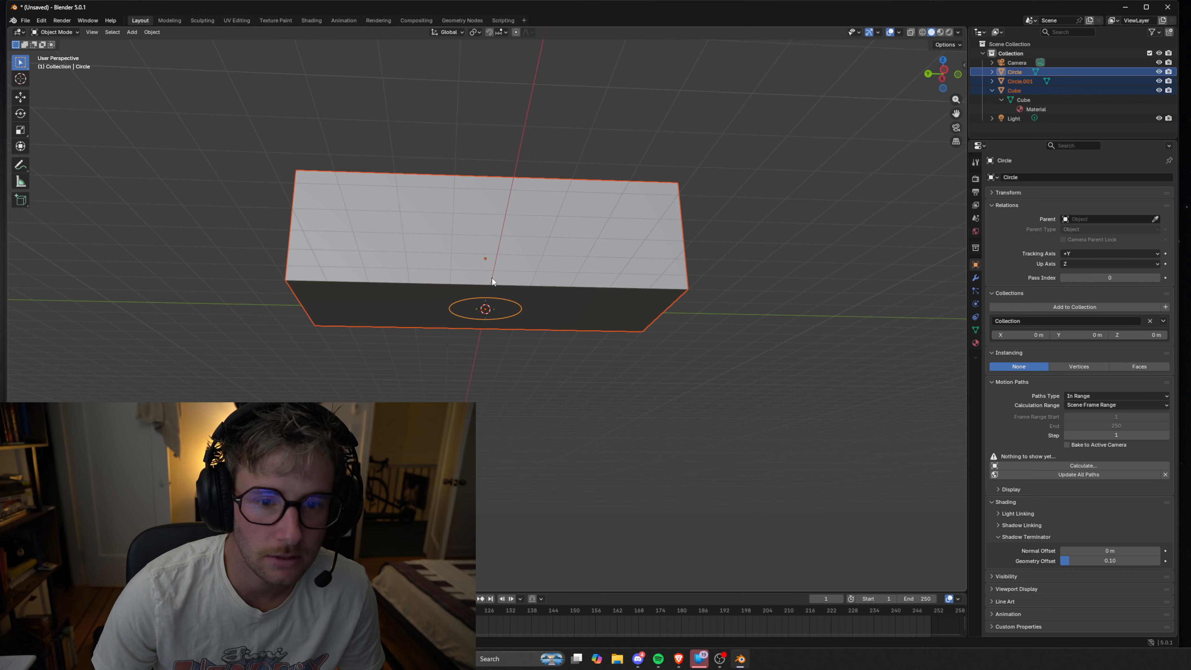
{"action": "scroll", "coordinate": [488, 302], "scroll_direction": "up", "scroll_amount": 5}
{"action": "left_click", "coordinate": [489, 277]}
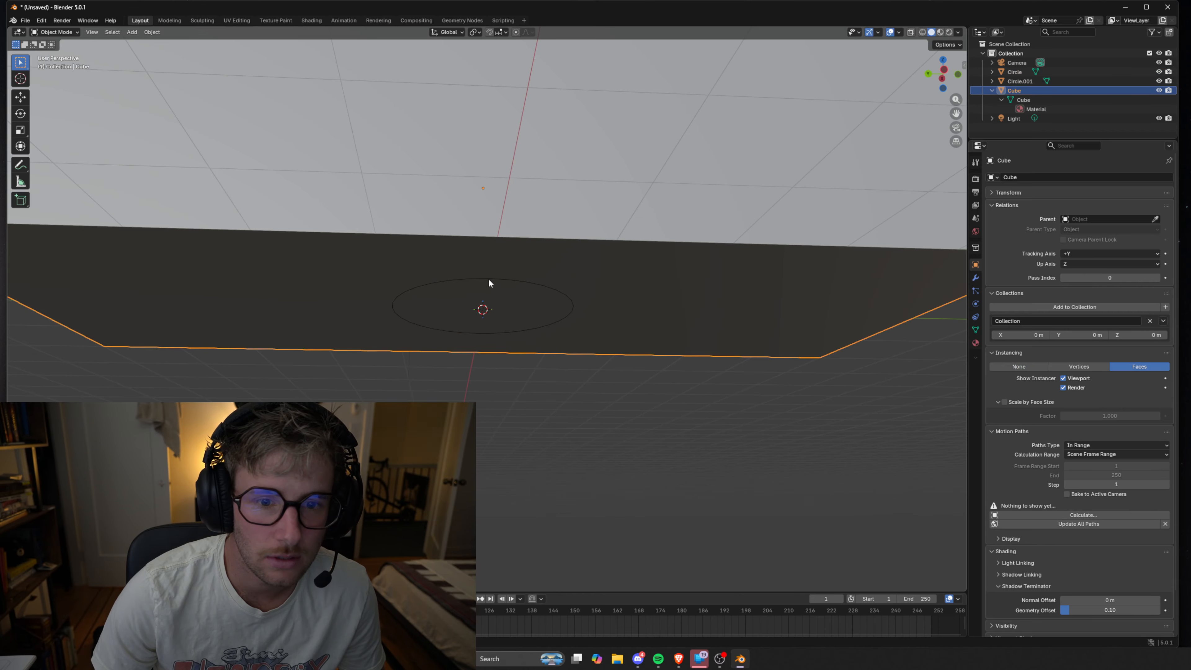
{"action": "scroll", "coordinate": [518, 227], "scroll_direction": "down", "scroll_amount": 4}
{"action": "left_click", "coordinate": [744, 328]}
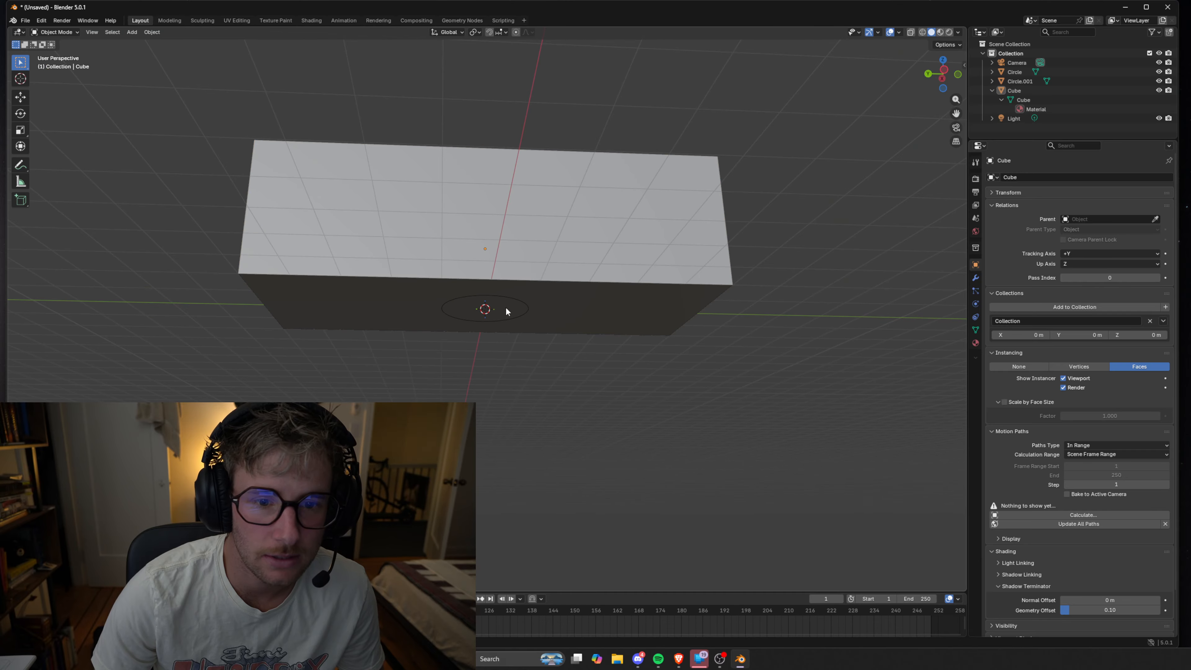
{"action": "left_click", "coordinate": [521, 300]}
{"action": "left_click", "coordinate": [789, 322]}
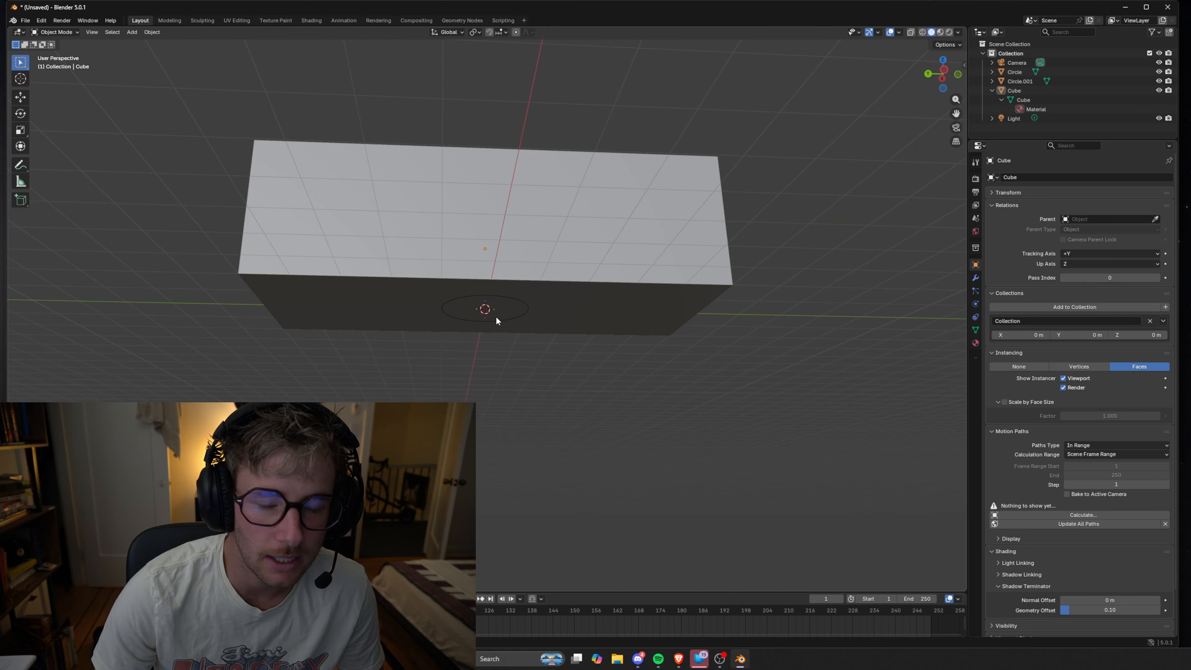
{"action": "left_click", "coordinate": [485, 314]}
{"action": "left_click", "coordinate": [822, 323]}
{"action": "scroll", "coordinate": [516, 296], "scroll_direction": "up", "scroll_amount": 6}
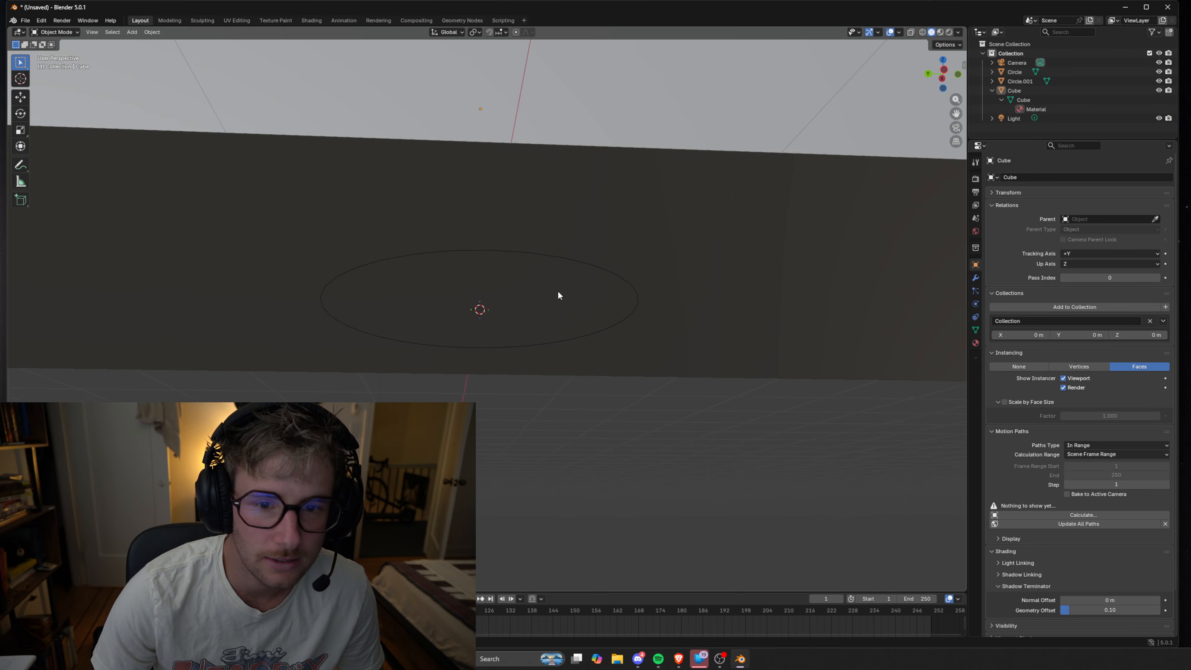
Step: Select the second circle and shift its X location to about -3.44 m
{"action": "left_click", "coordinate": [1020, 81]}
{"action": "scroll", "coordinate": [894, 139], "scroll_direction": "down", "scroll_amount": 6}
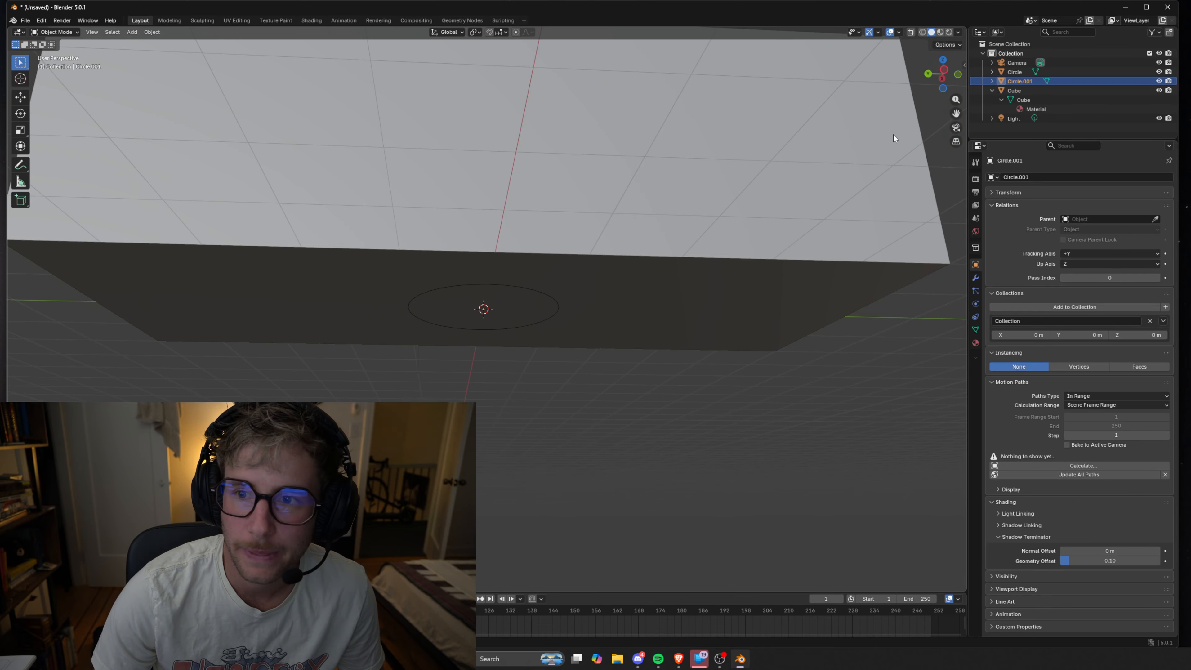
{"action": "scroll", "coordinate": [899, 211], "scroll_direction": "down", "scroll_amount": 3}
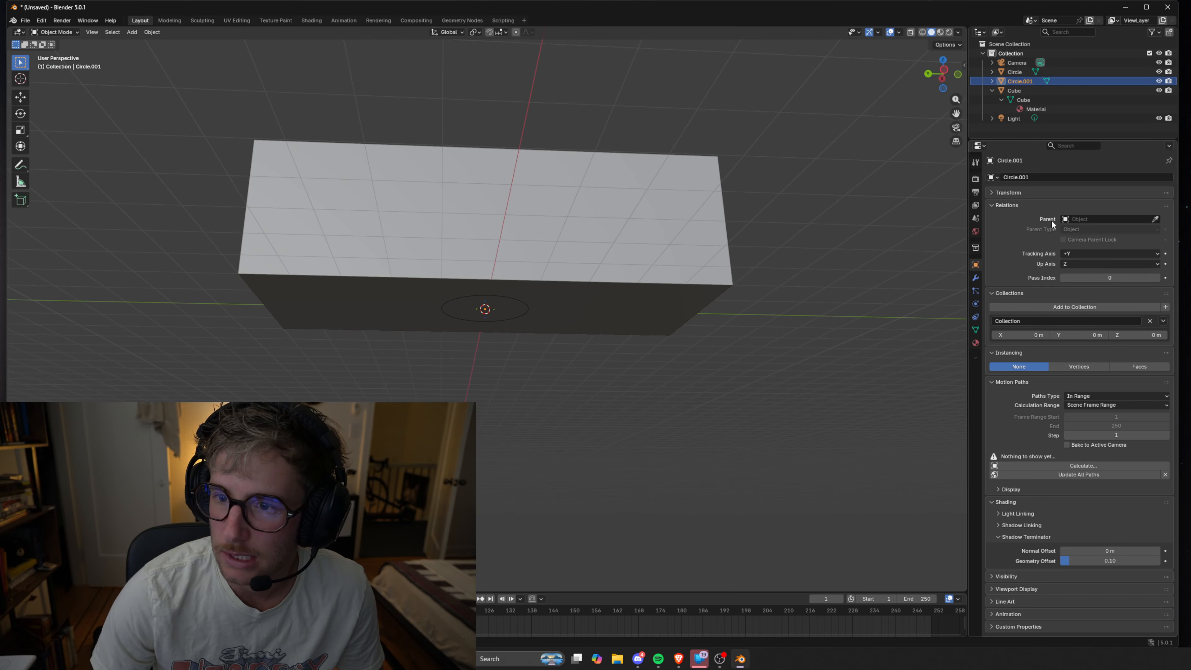
{"action": "left_click", "coordinate": [991, 194]}
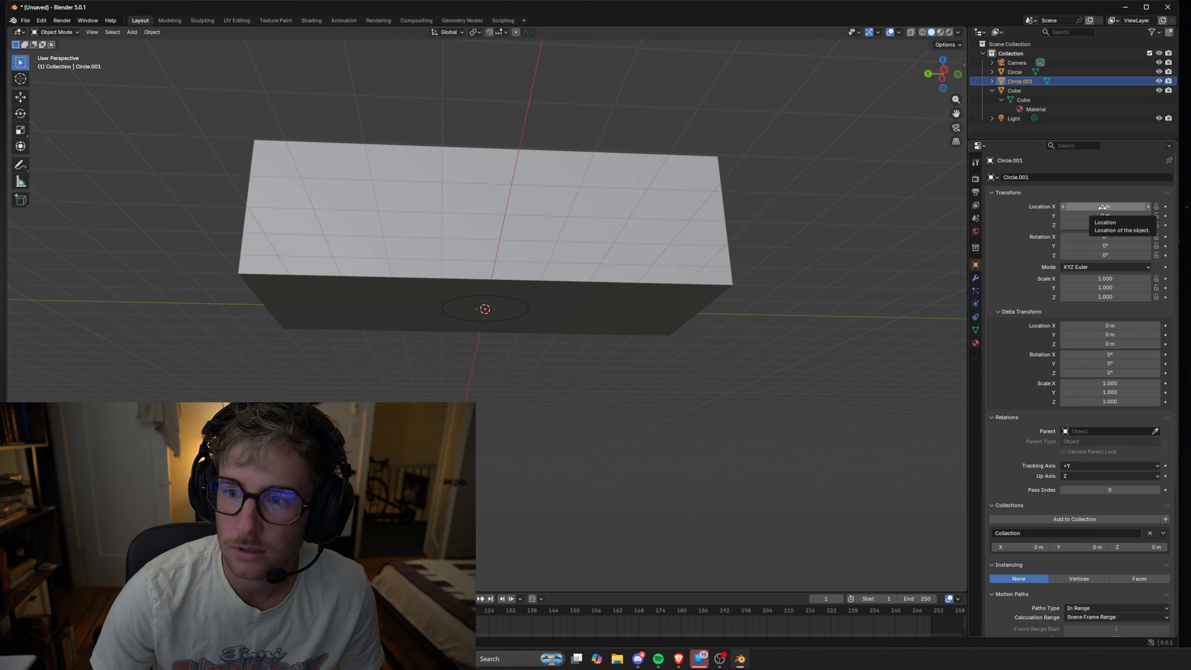
{"action": "mouse_move", "coordinate": [1102, 206]}
{"action": "left_mouse_down"}
{"action": "mouse_move", "coordinate": [1060, 206]}
{"action": "mouse_move", "coordinate": [1079, 207]}
{"action": "left_mouse_up"}
{"action": "scroll", "coordinate": [790, 325], "scroll_direction": "down", "scroll_amount": 4}
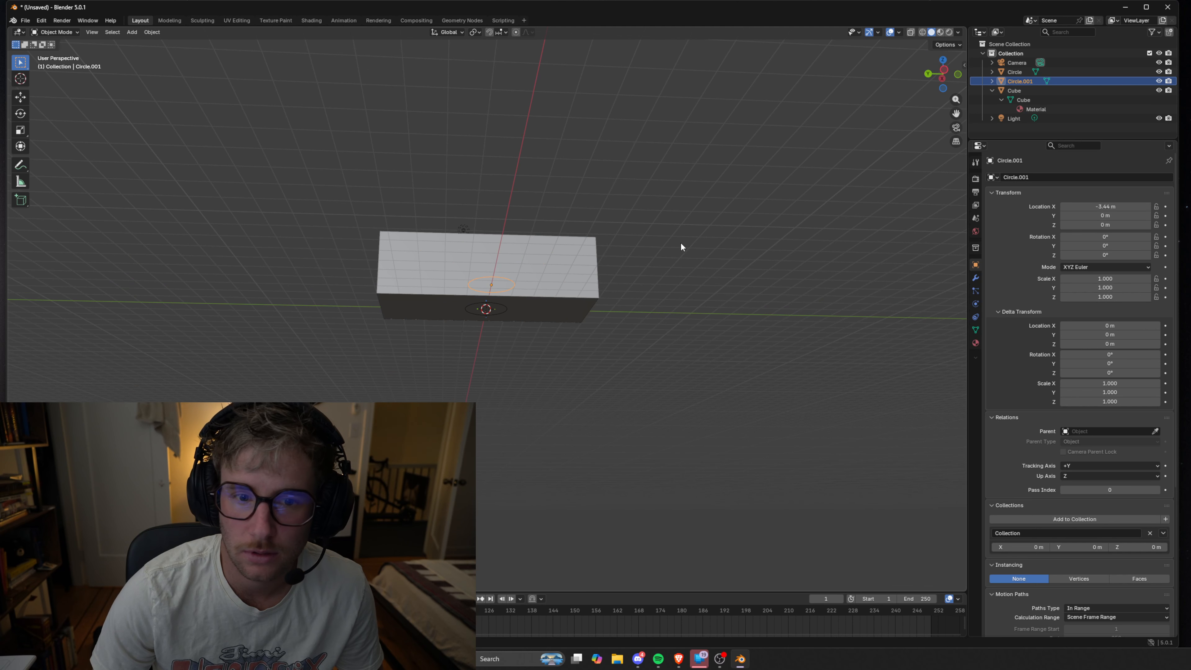
Step: Move the second circle beside the box's lower corner, to about X -2.71 m, Y 3.17 m and Z 0.23 m
{"action": "middle_click_drag", "start_coordinate": [673, 298], "coordinate": [696, 300]}
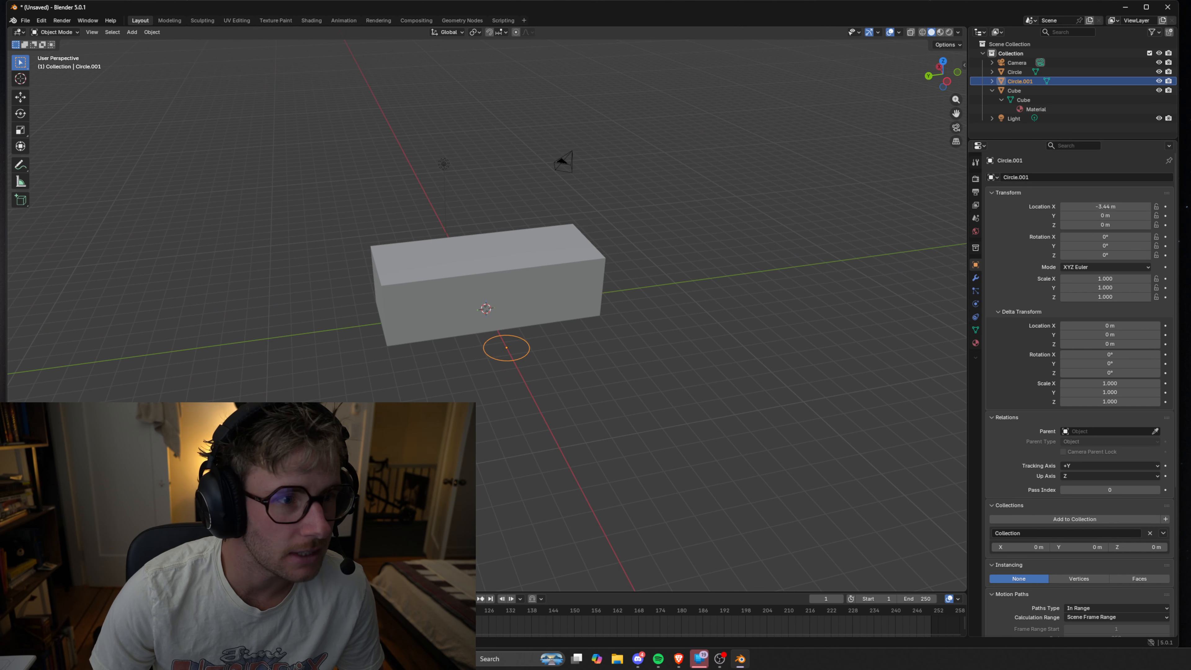
{"action": "left_click", "coordinate": [20, 97]}
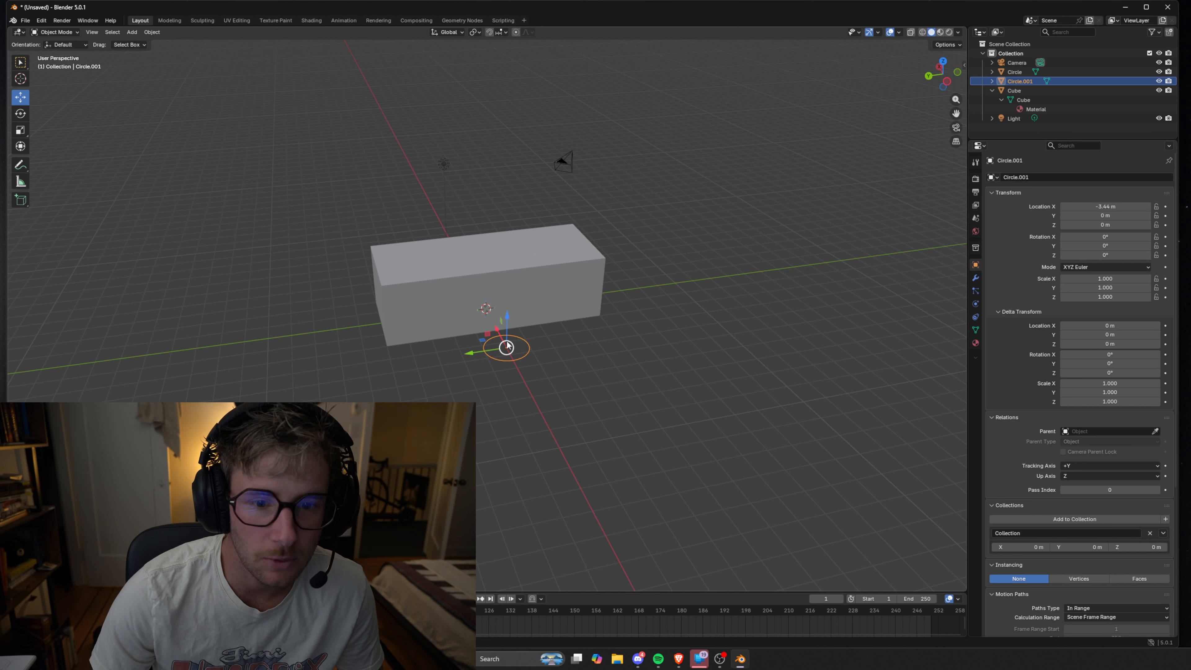
{"action": "left_click_drag", "start_coordinate": [503, 346], "coordinate": [445, 319]}
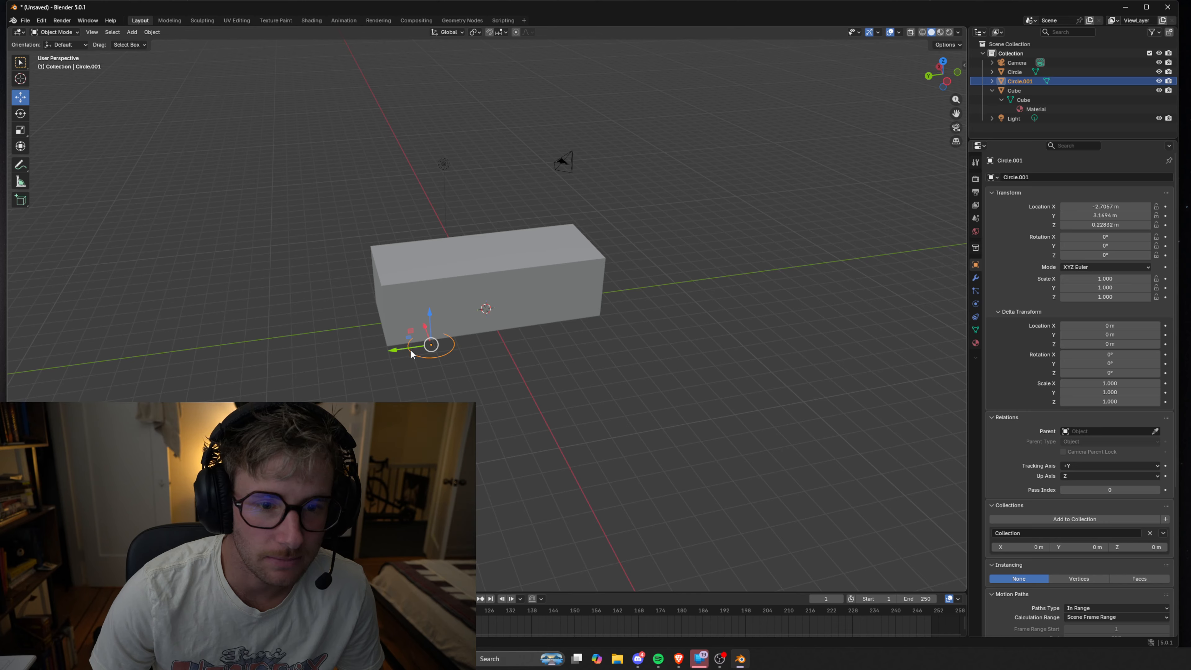
Step: Rotate the second circle freely to about 149° on X, 34° on Y and 132° on Z
{"action": "scroll", "coordinate": [420, 337], "scroll_direction": "up", "scroll_amount": 6}
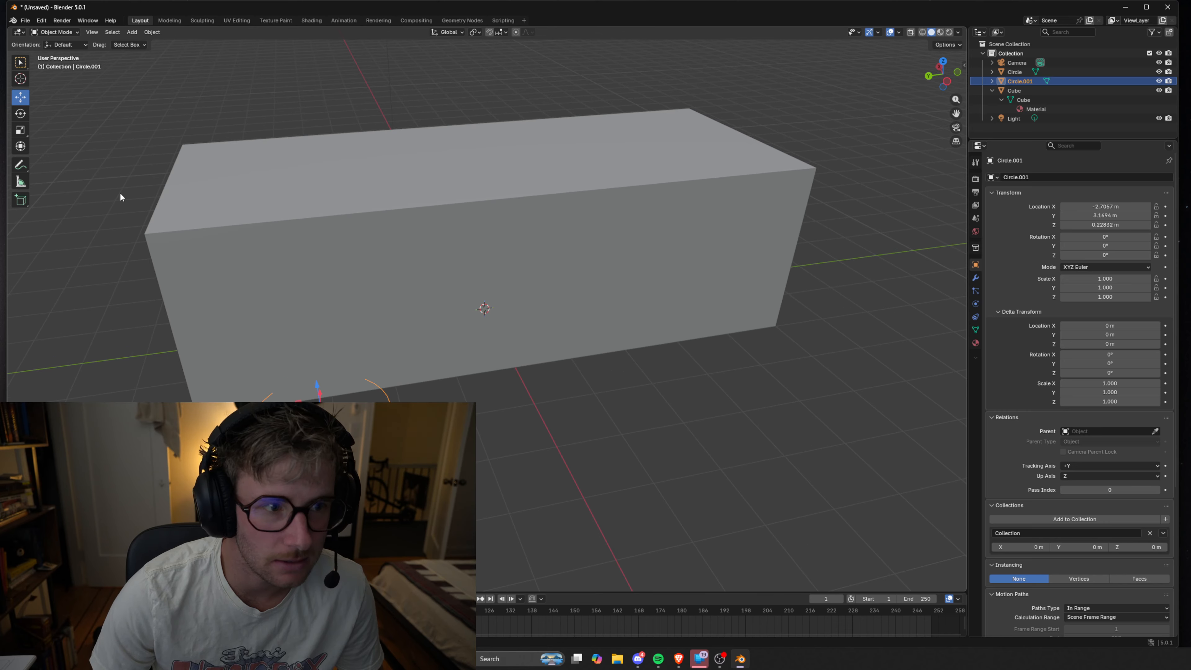
{"action": "left_click", "coordinate": [21, 114]}
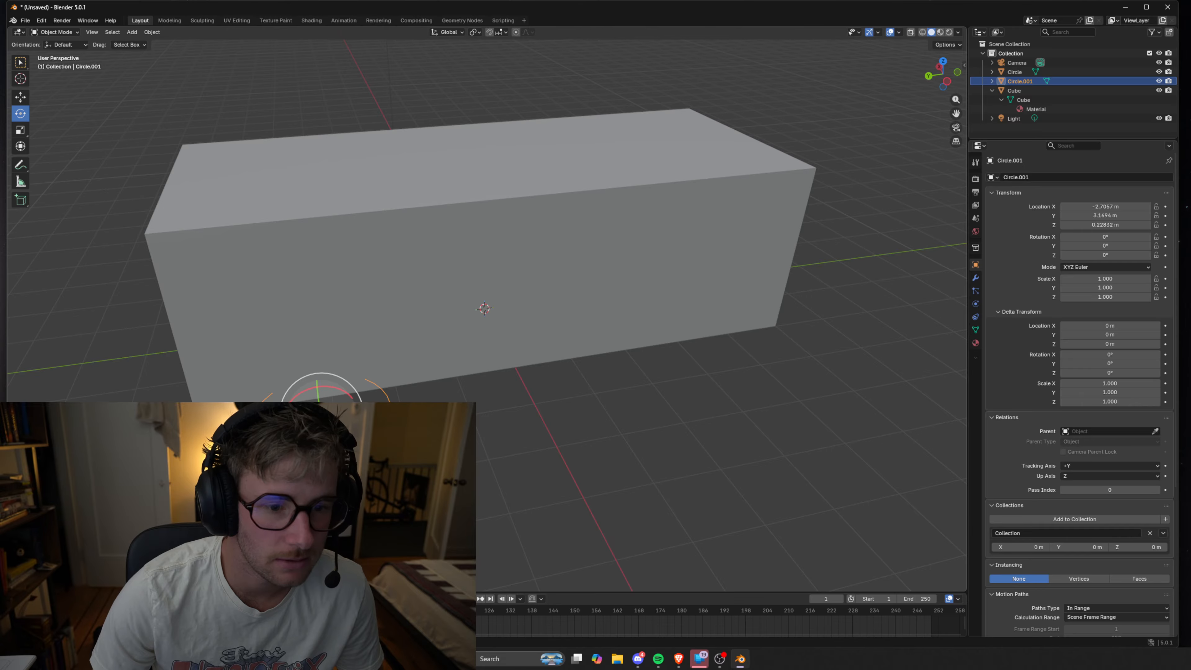
{"action": "left_click_drag", "start_coordinate": [319, 389], "coordinate": [340, 315]}
Step: Set the second circle's X location to 0 m
{"action": "left_click", "coordinate": [1096, 207]}
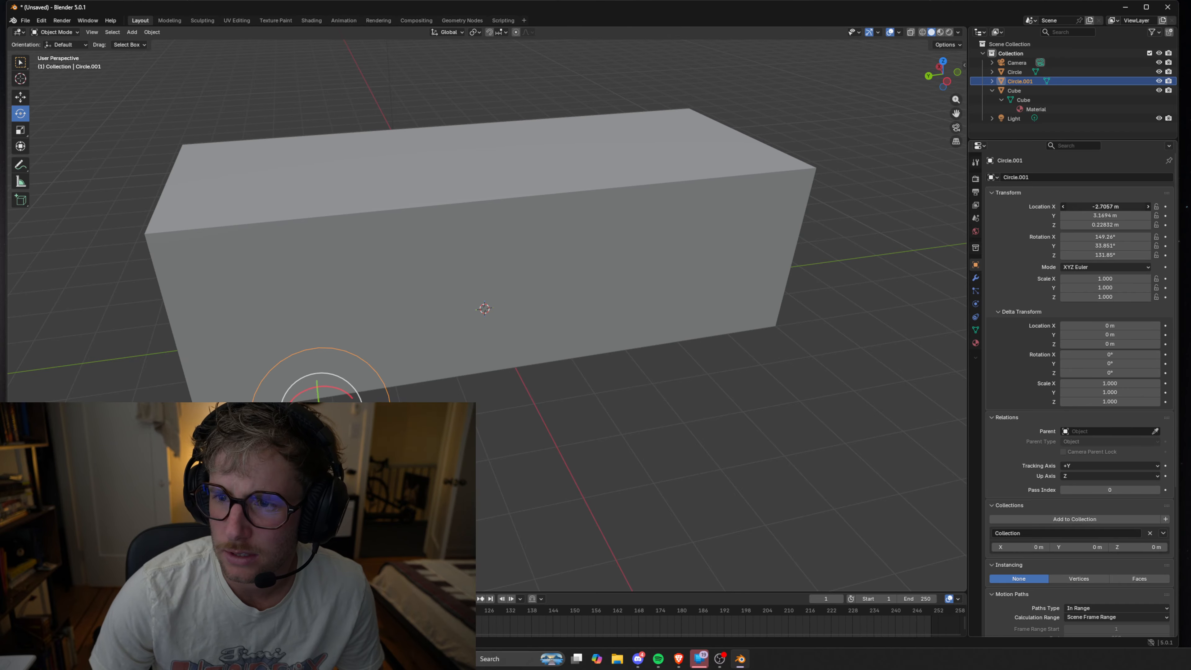
{"action": "type", "text": "0"}
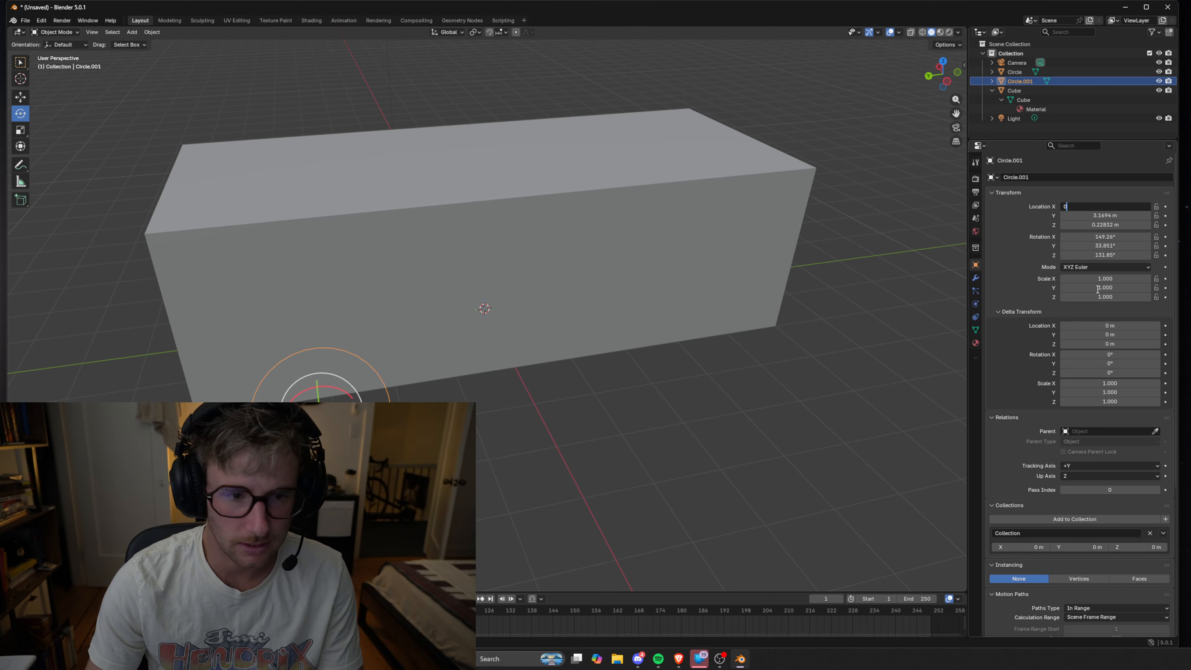
{"action": "key", "text": "Return"}
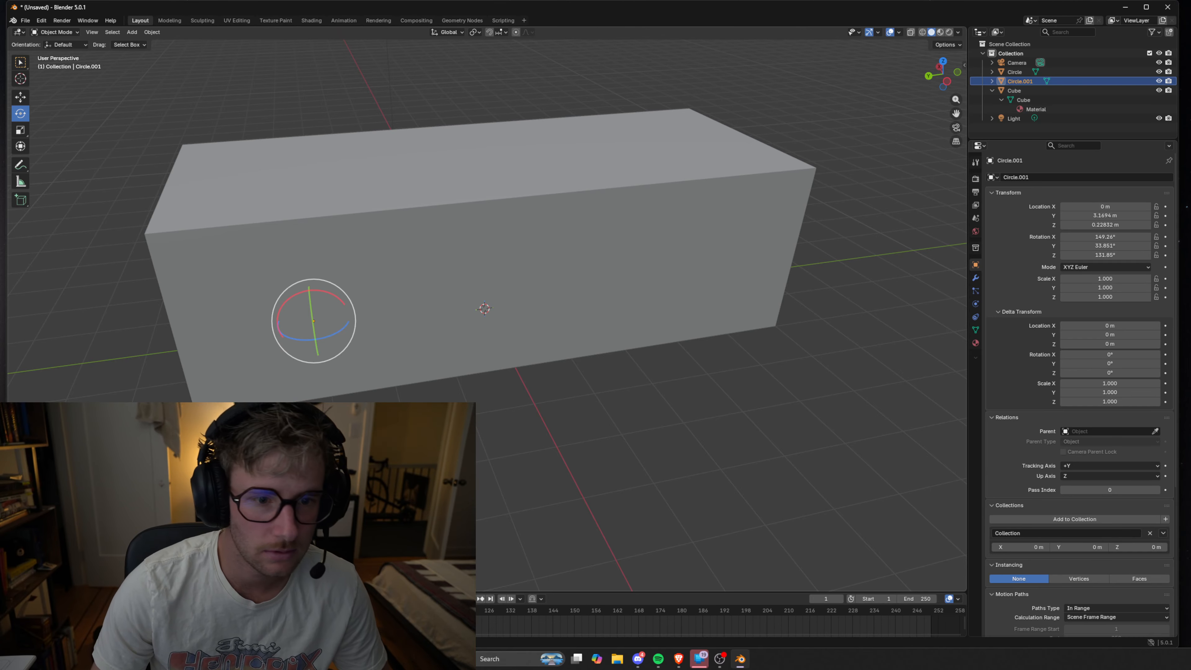
Step: Set the second circle's X location to 1.5 m to shift it towards the box's opposite long side
{"action": "middle_click_drag", "start_coordinate": [670, 352], "coordinate": [398, 385]}
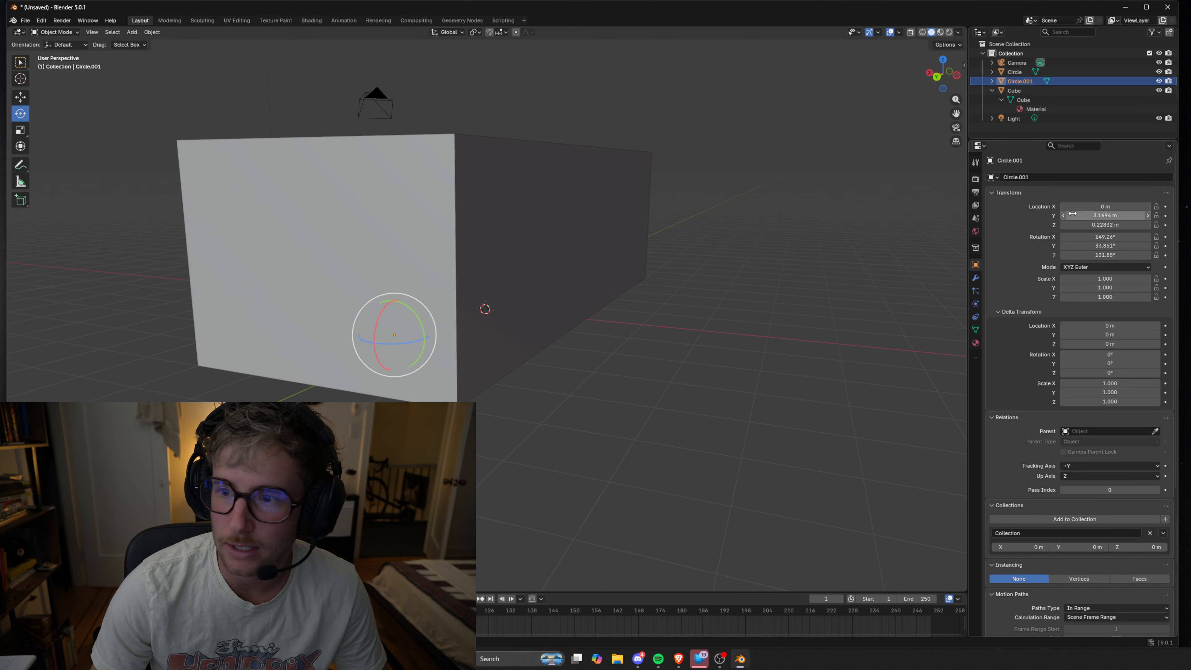
{"action": "left_click", "coordinate": [1106, 206]}
{"action": "type", "text": "1.5"}
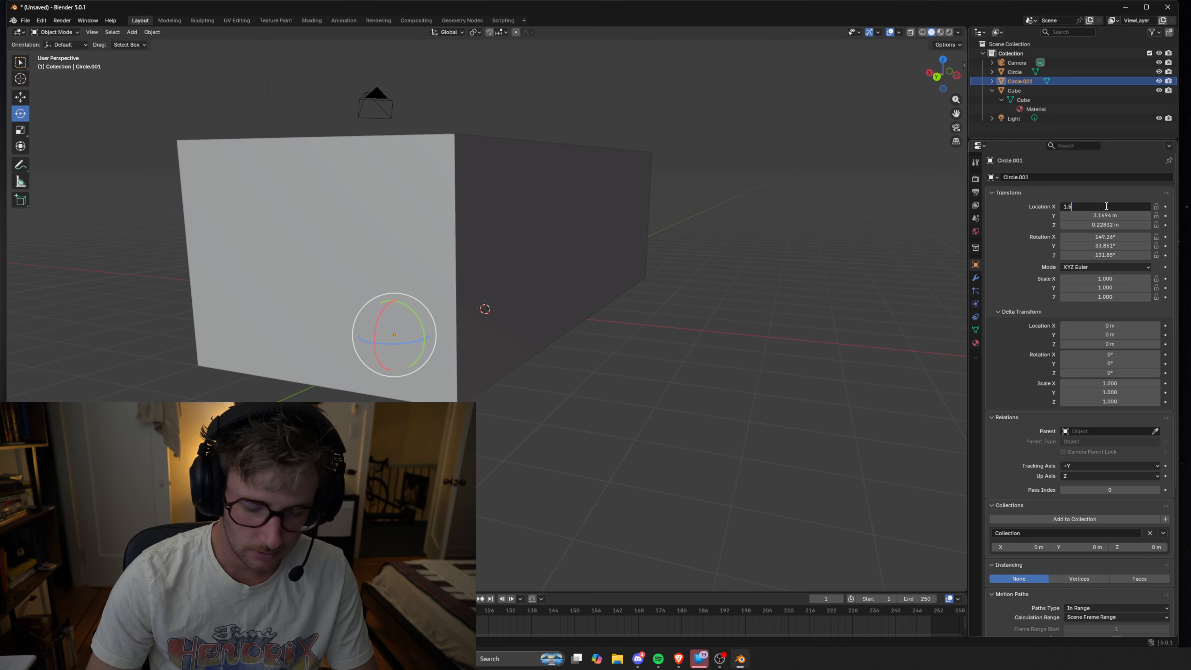
{"action": "key", "text": "Return"}
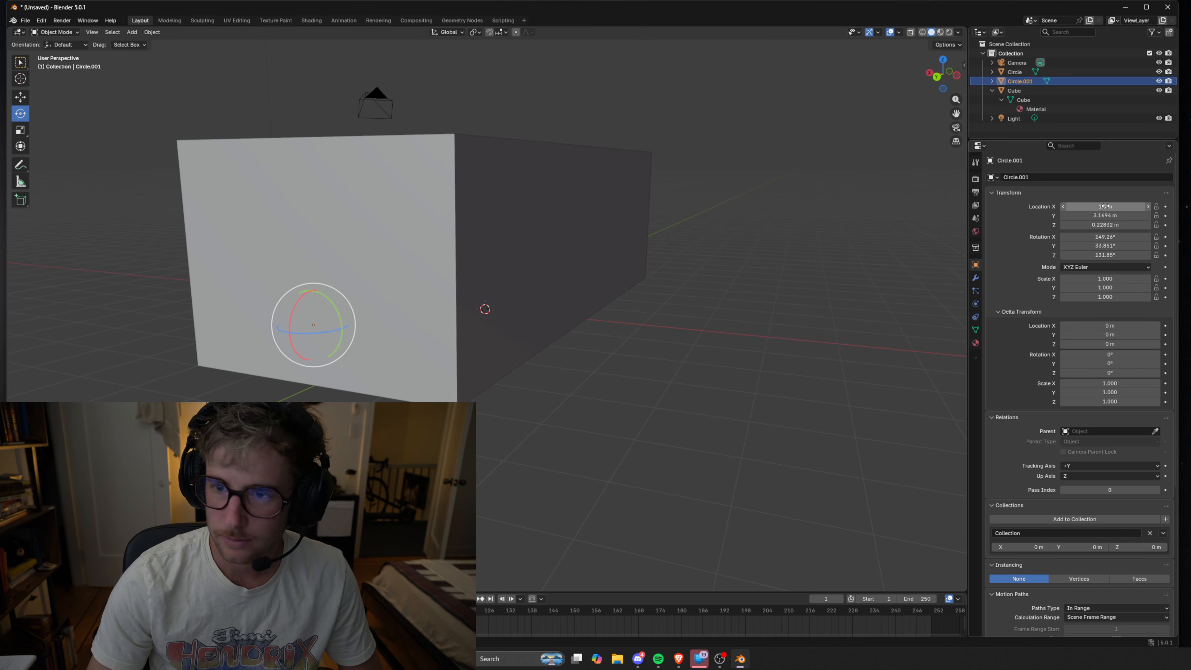
Step: Try Y locations of 3 m and 6 m for the second circle along the box's length
{"action": "middle_click_drag", "start_coordinate": [433, 342], "coordinate": [513, 340]}
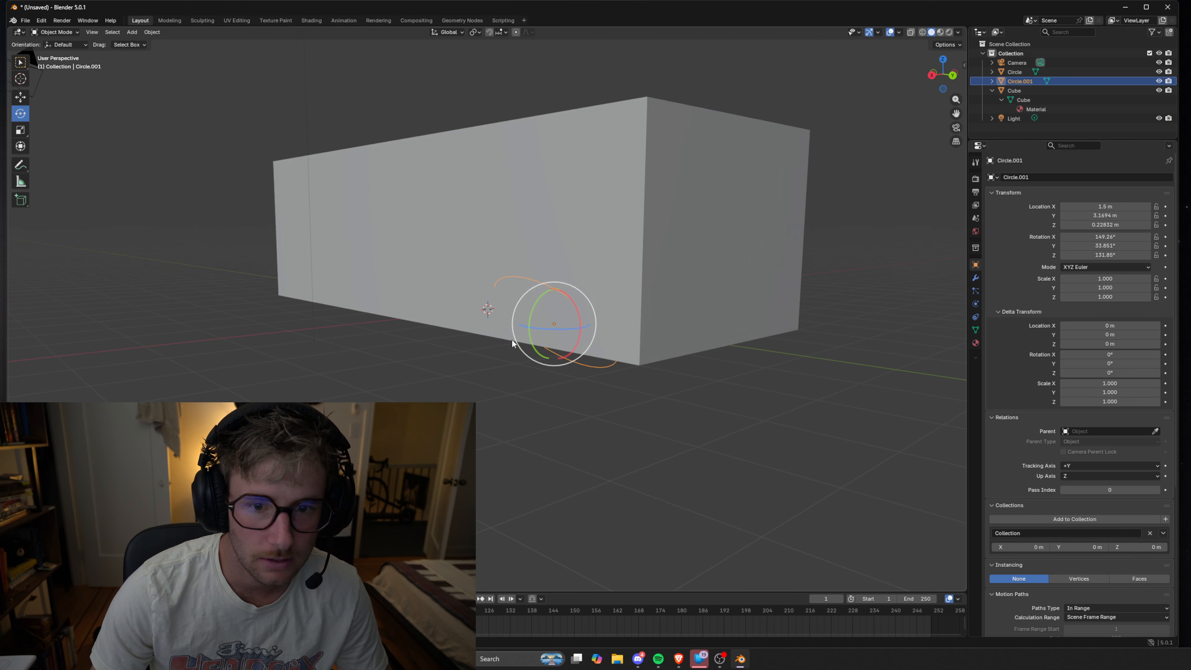
{"action": "middle_click_drag", "start_coordinate": [585, 375], "coordinate": [561, 389]}
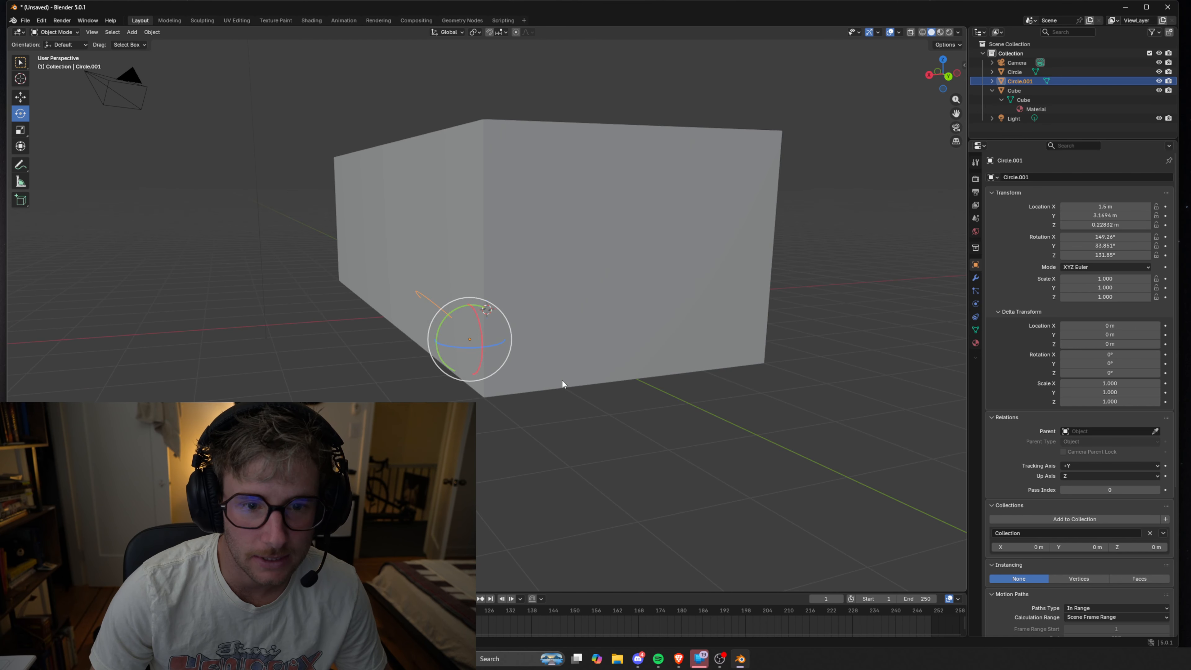
{"action": "left_click", "coordinate": [1103, 216]}
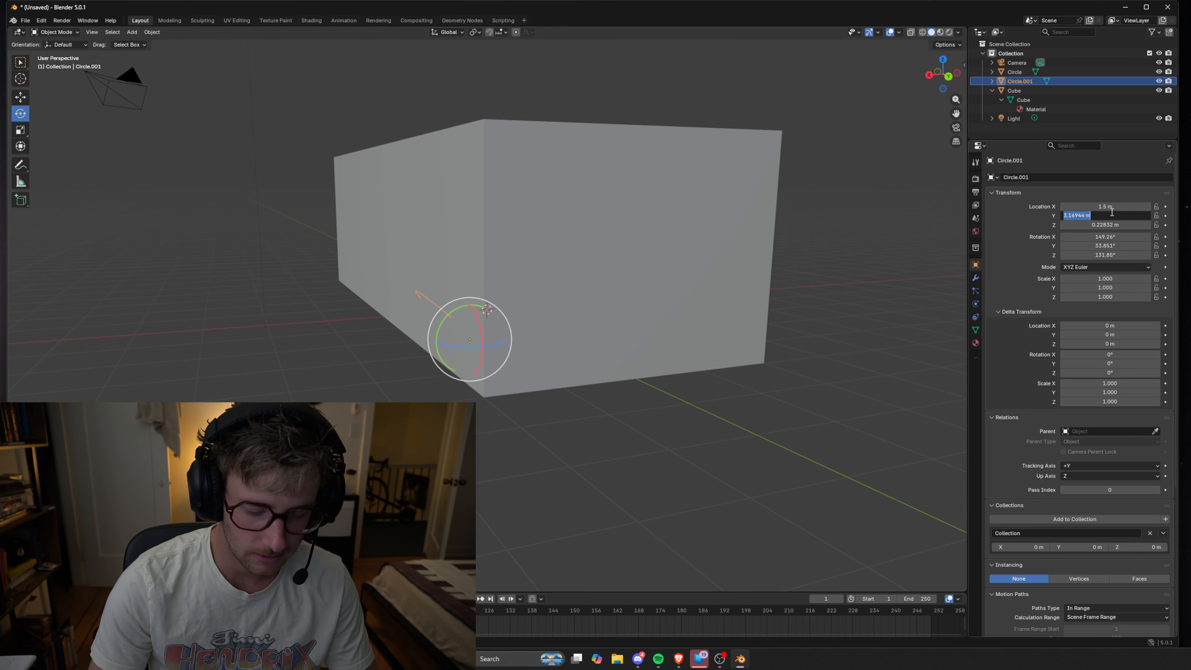
{"action": "type", "text": "3"}
{"action": "key", "text": "Return"}
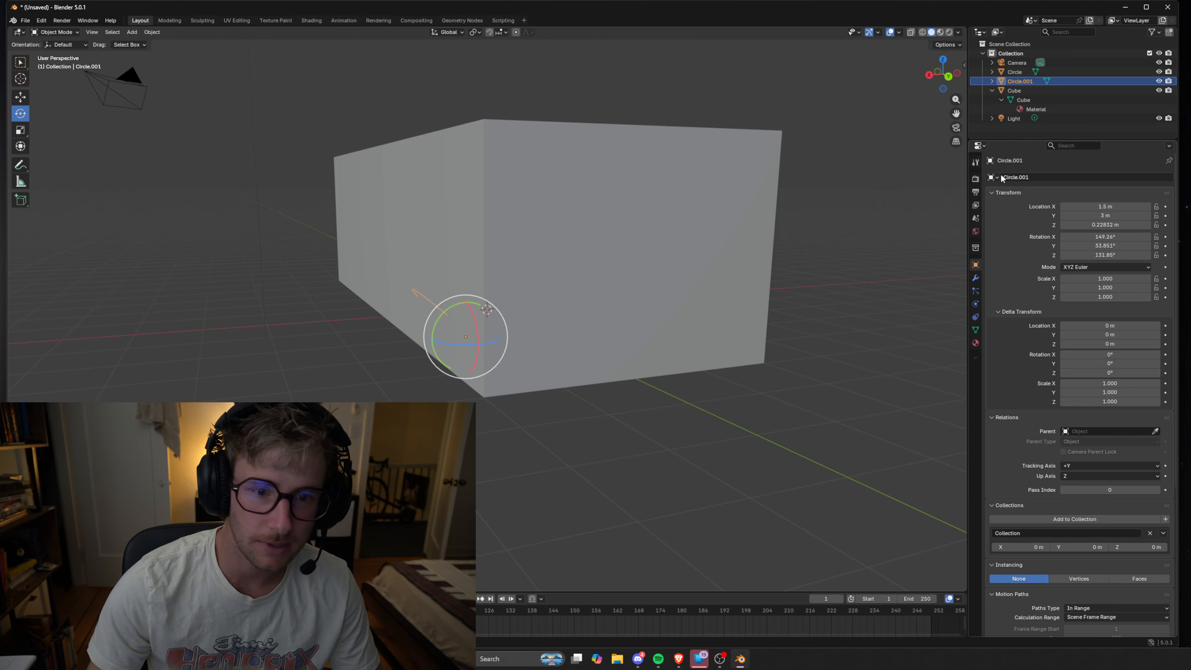
{"action": "middle_click_drag", "start_coordinate": [628, 305], "coordinate": [528, 399]}
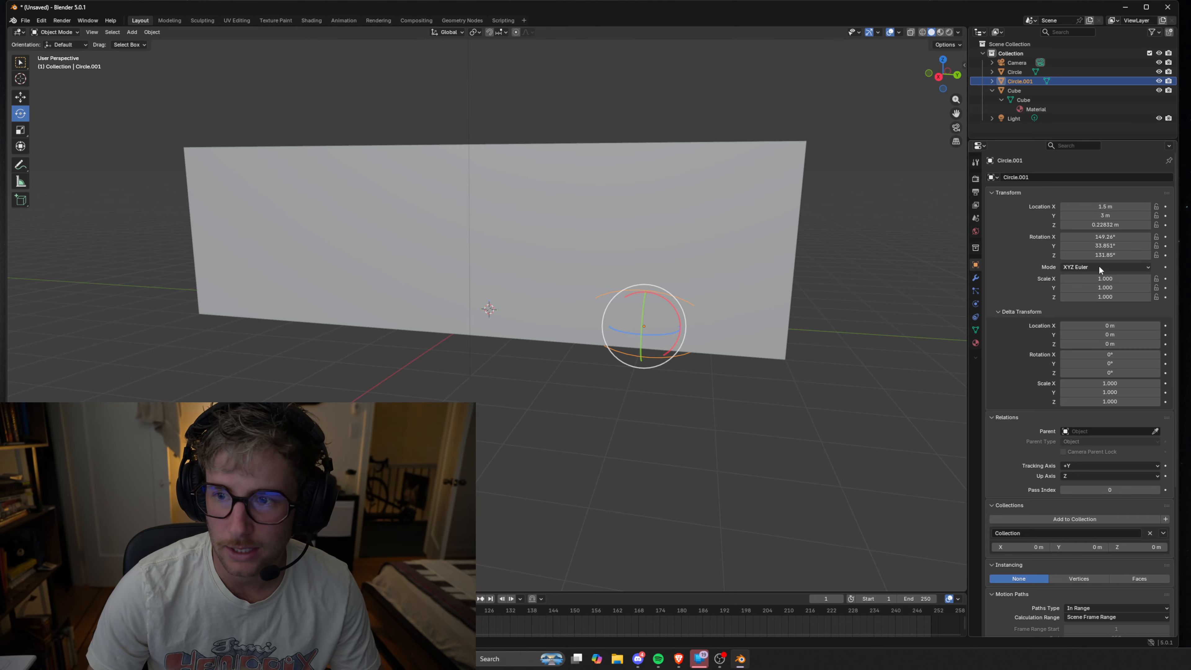
{"action": "left_click", "coordinate": [1117, 215]}
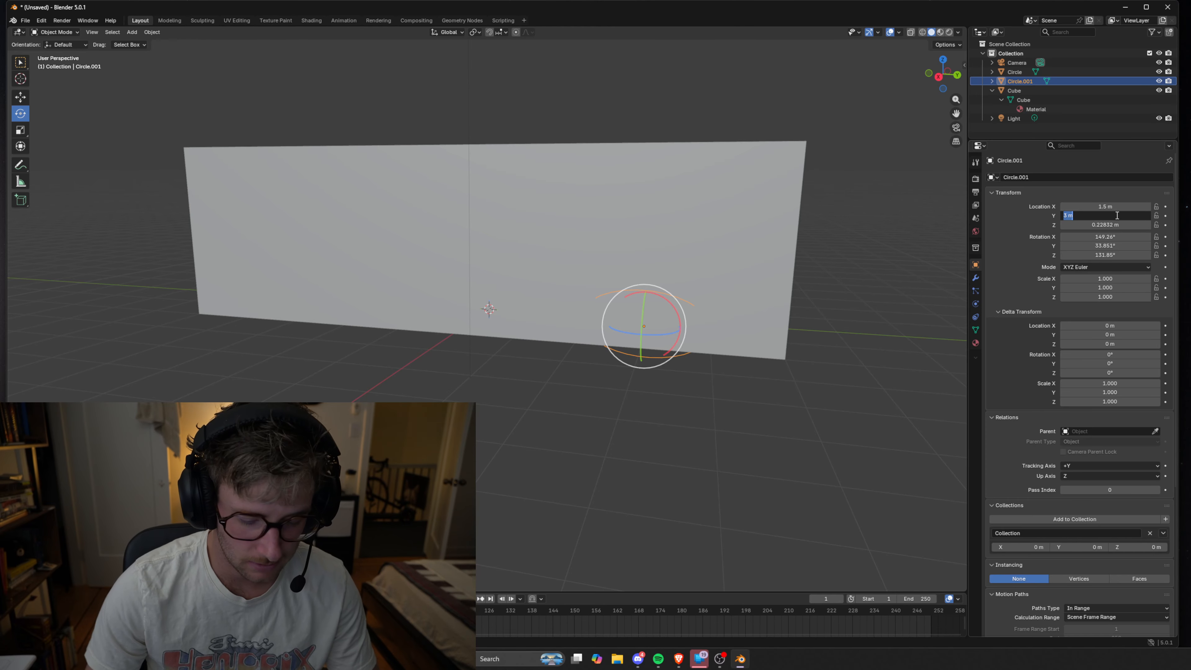
{"action": "type", "text": "6"}
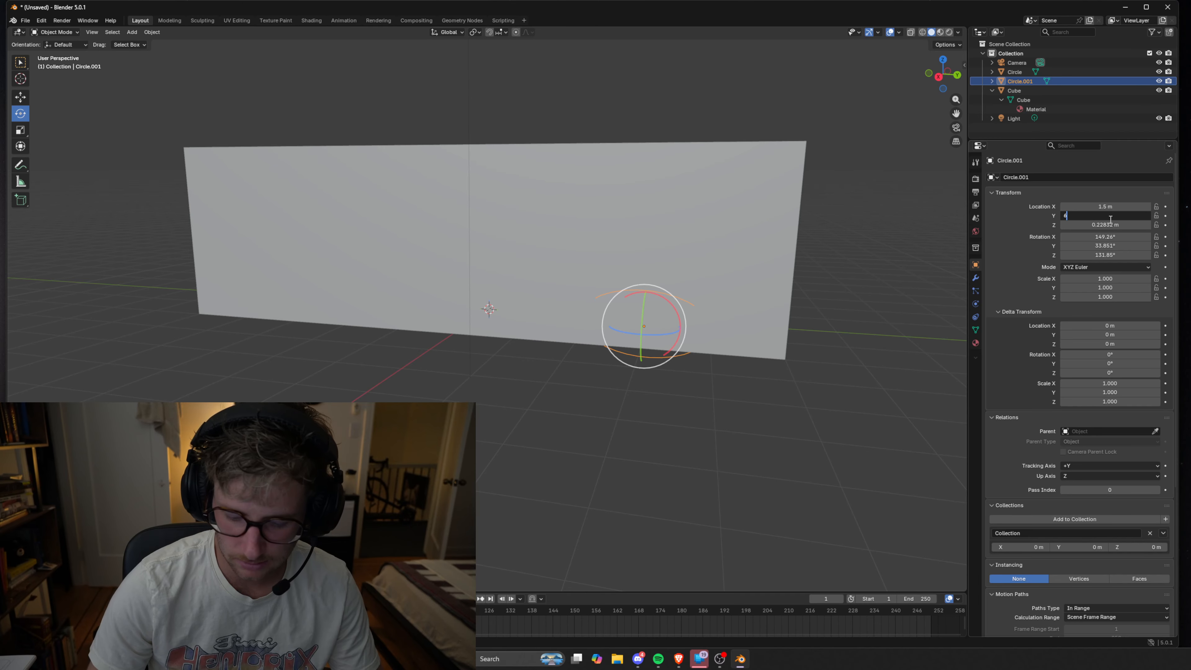
{"action": "key", "text": "Return"}
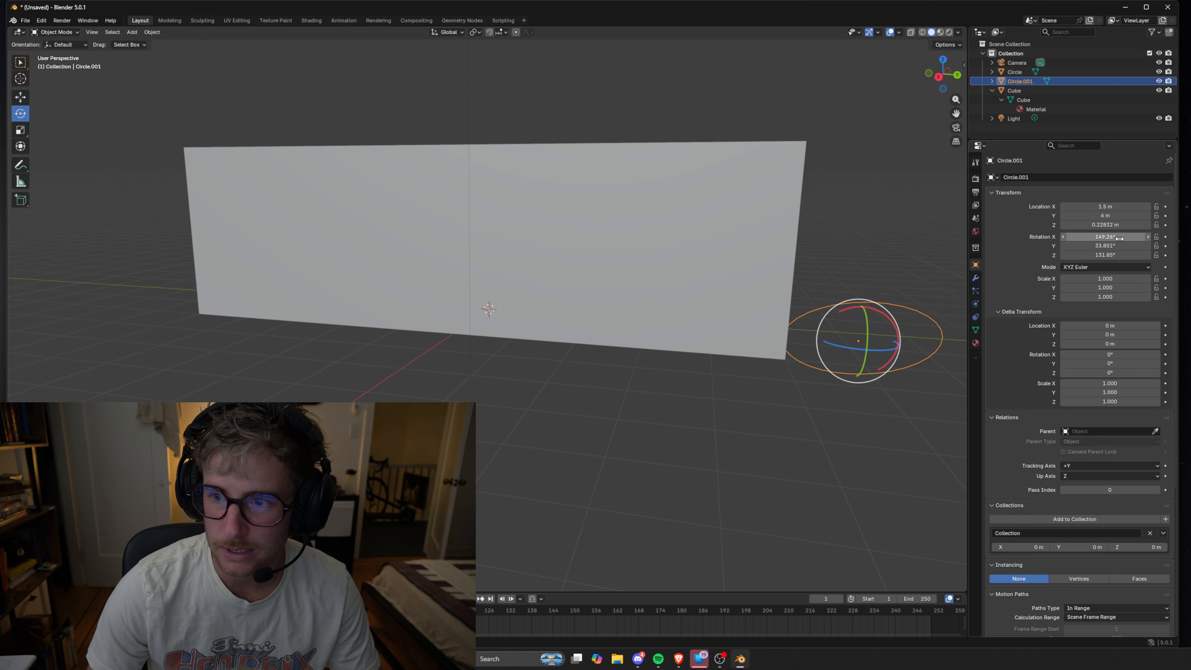
Step: Set the second circle's Y location to 4 m and its Z location to 0 m
{"action": "left_click", "coordinate": [1113, 216]}
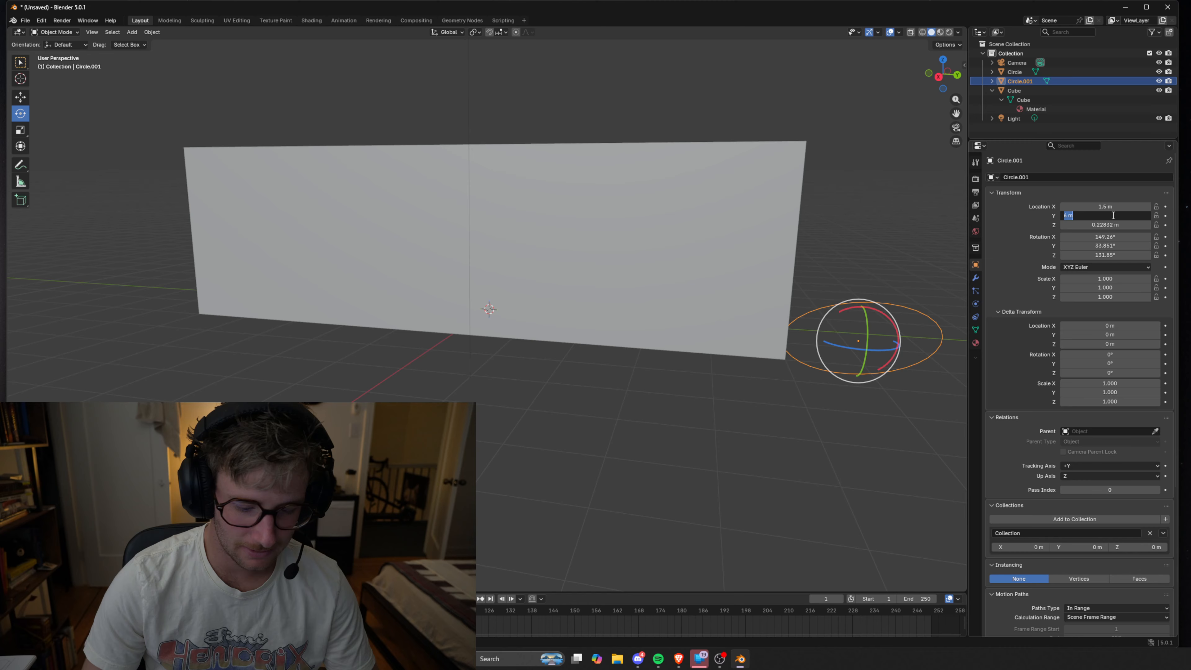
{"action": "type", "text": "4"}
{"action": "key", "text": "Return"}
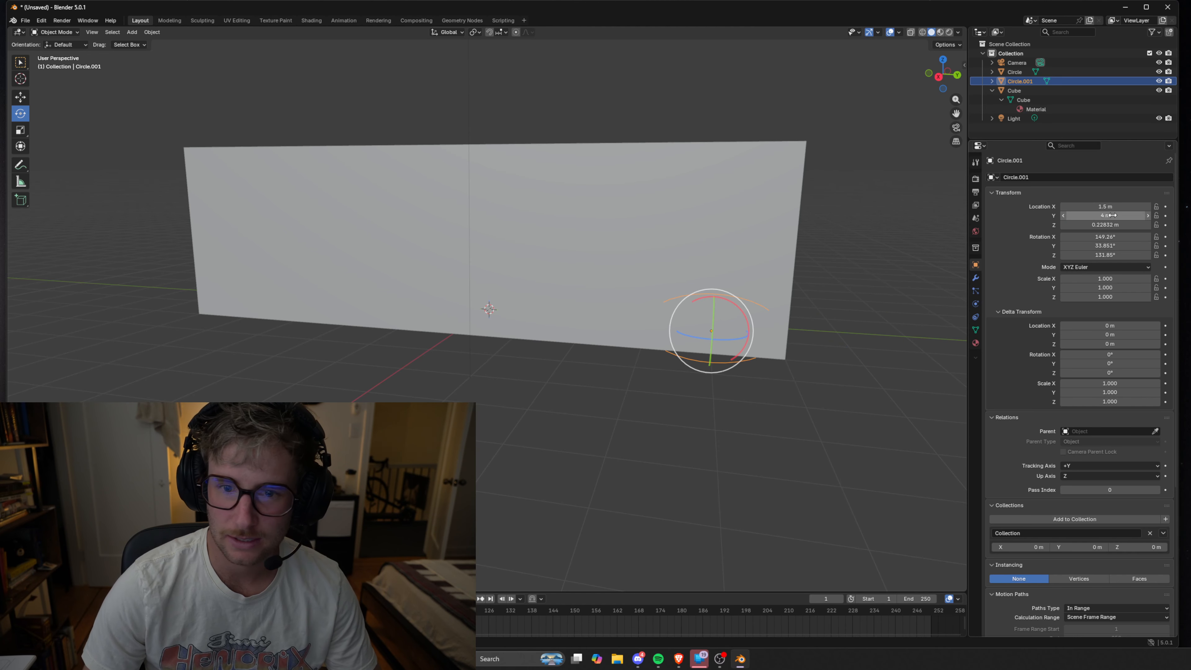
{"action": "mouse_move", "coordinate": [765, 346]}
{"action": "middle_mouse_down"}
{"action": "mouse_move", "coordinate": [739, 324]}
{"action": "mouse_move", "coordinate": [747, 349]}
{"action": "middle_mouse_up"}
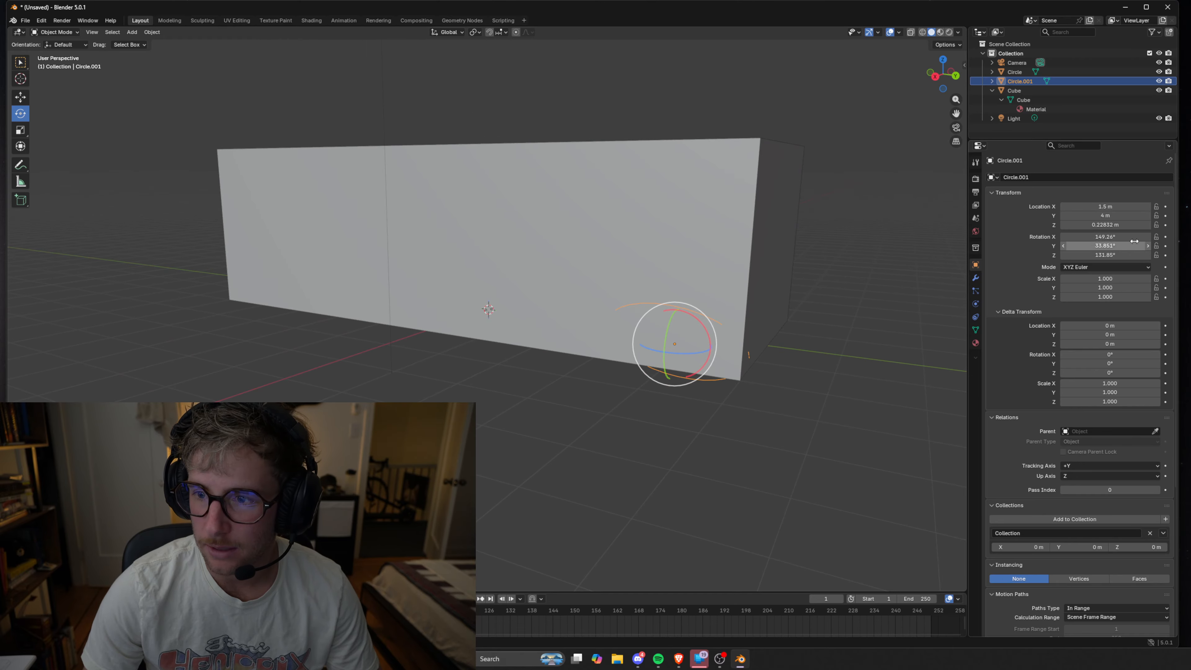
{"action": "left_click", "coordinate": [1120, 224]}
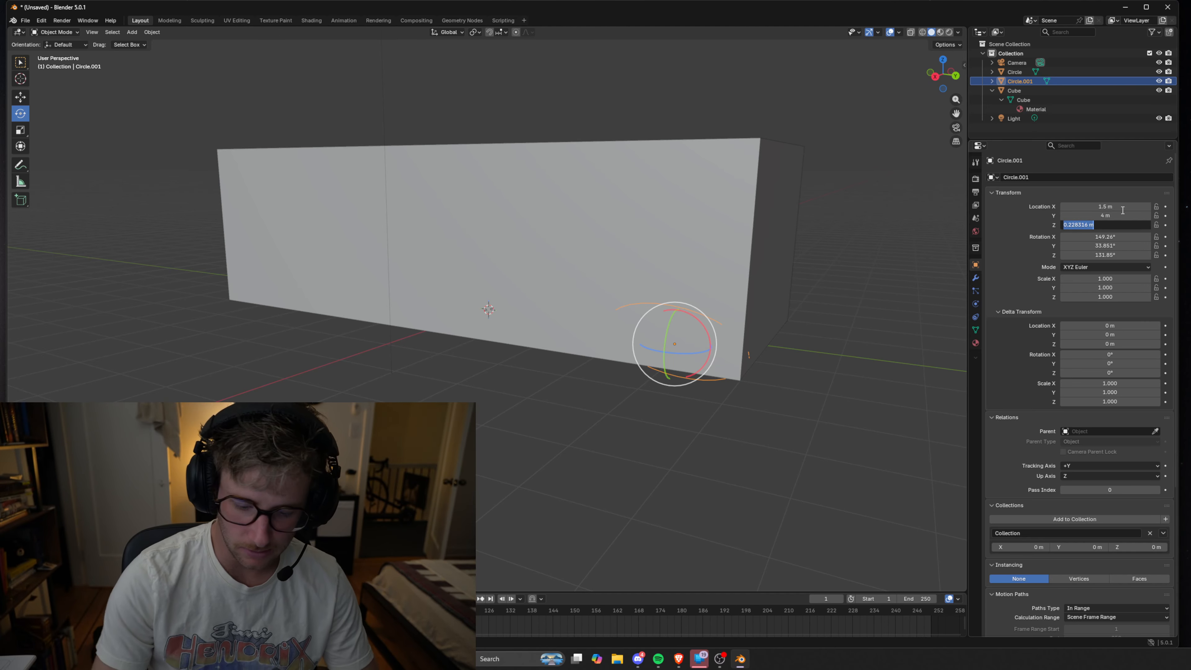
{"action": "type", "text": "0"}
{"action": "key", "text": "Return"}
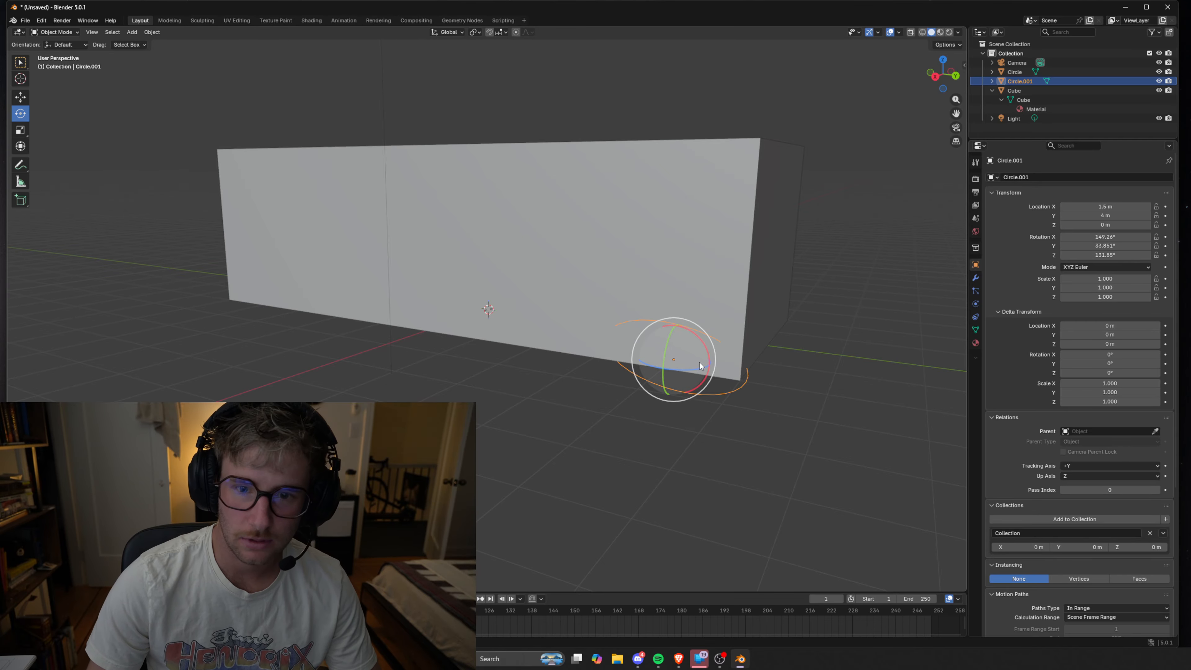
Step: Try a Z scale of -0.1 on the second circle and restore it to 1
{"action": "middle_click_drag", "start_coordinate": [689, 375], "coordinate": [731, 359]}
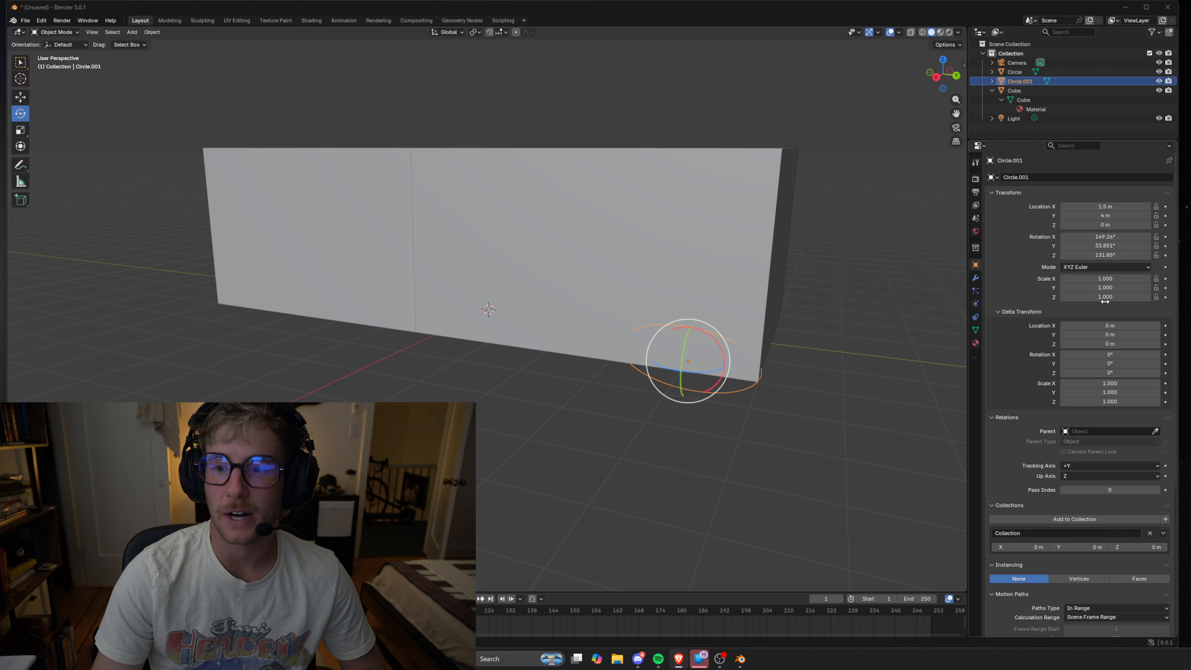
{"action": "left_click_drag", "start_coordinate": [1105, 298], "coordinate": [1054, 297]}
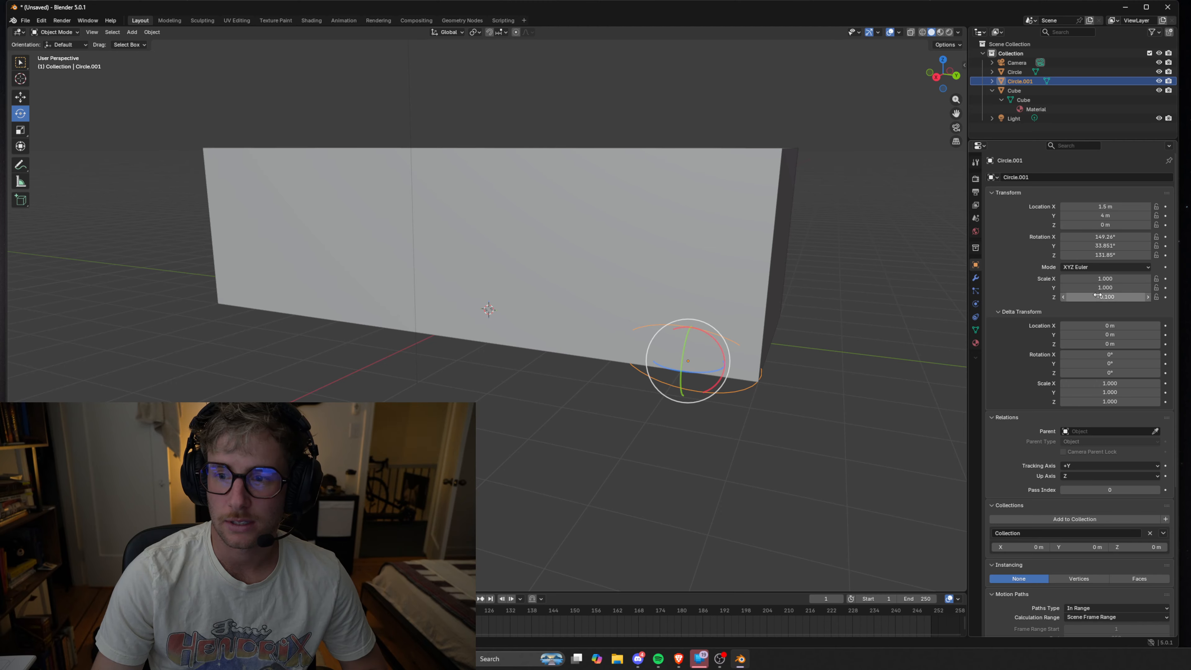
{"action": "left_click", "coordinate": [1096, 297]}
{"action": "type", "text": "1"}
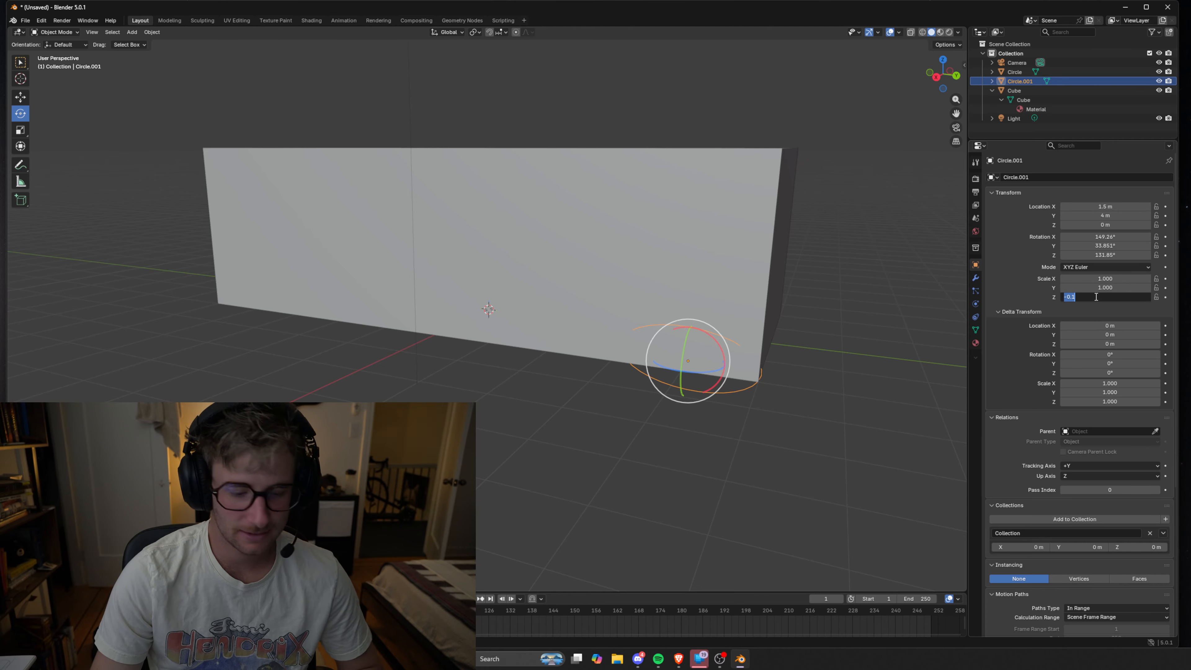
{"action": "key", "text": "Return"}
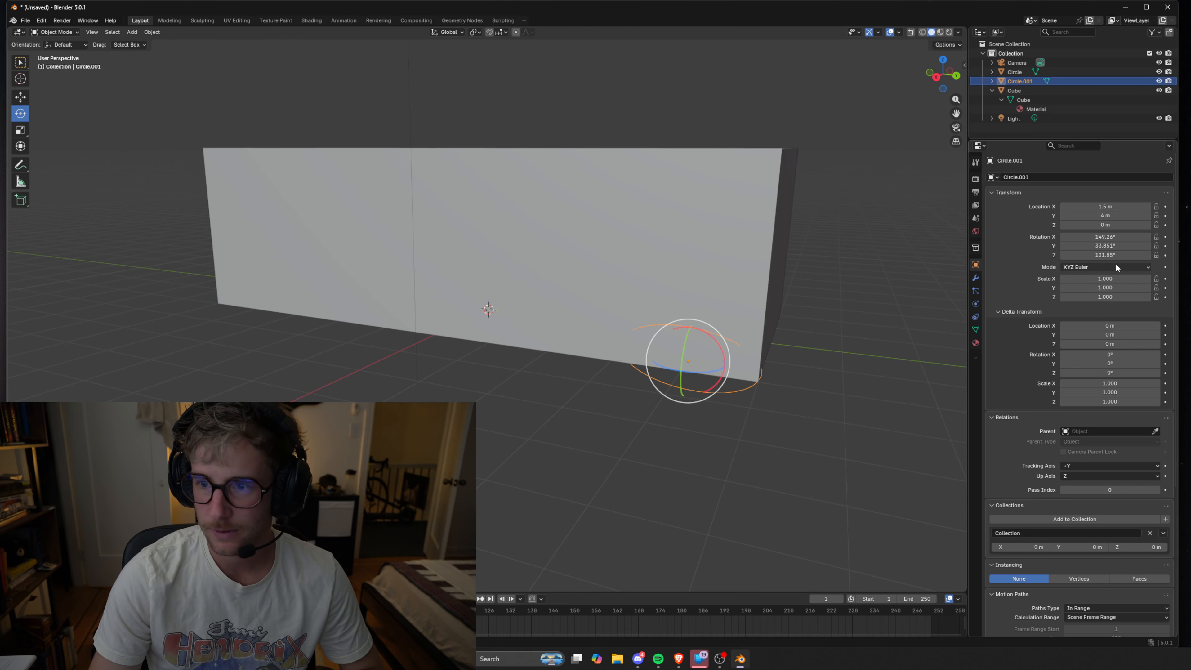
Step: Set the second circle's X rotation to 90° so it stands upright
{"action": "left_click_drag", "start_coordinate": [1102, 237], "coordinate": [1119, 238]}
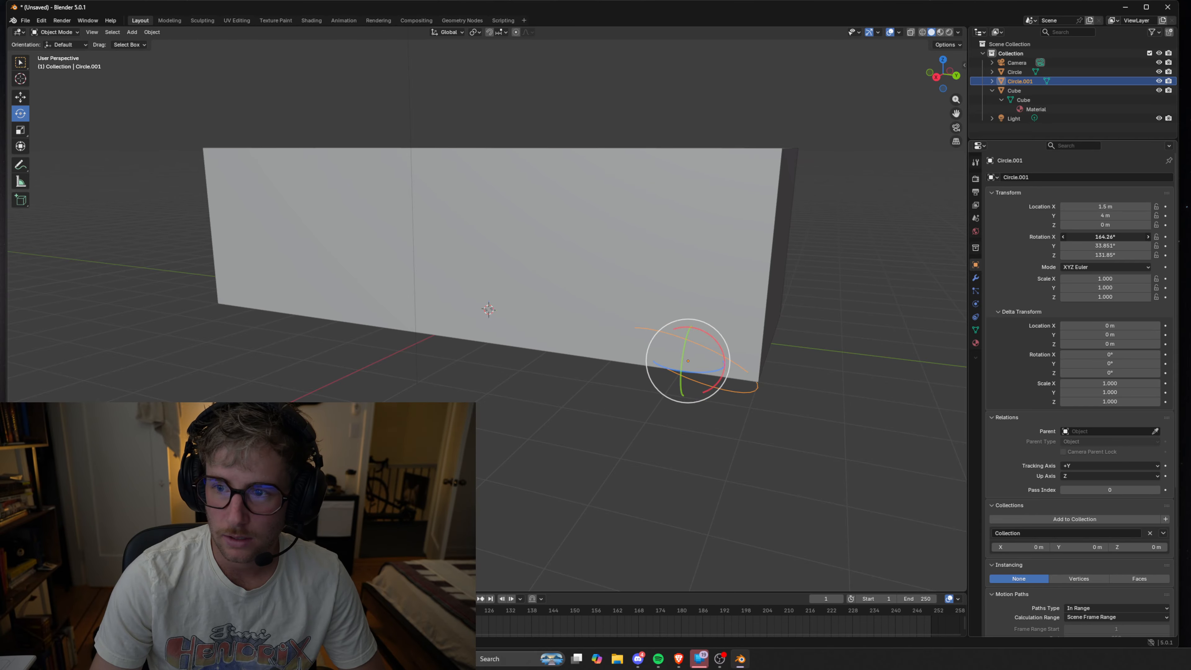
{"action": "left_click", "coordinate": [1107, 237]}
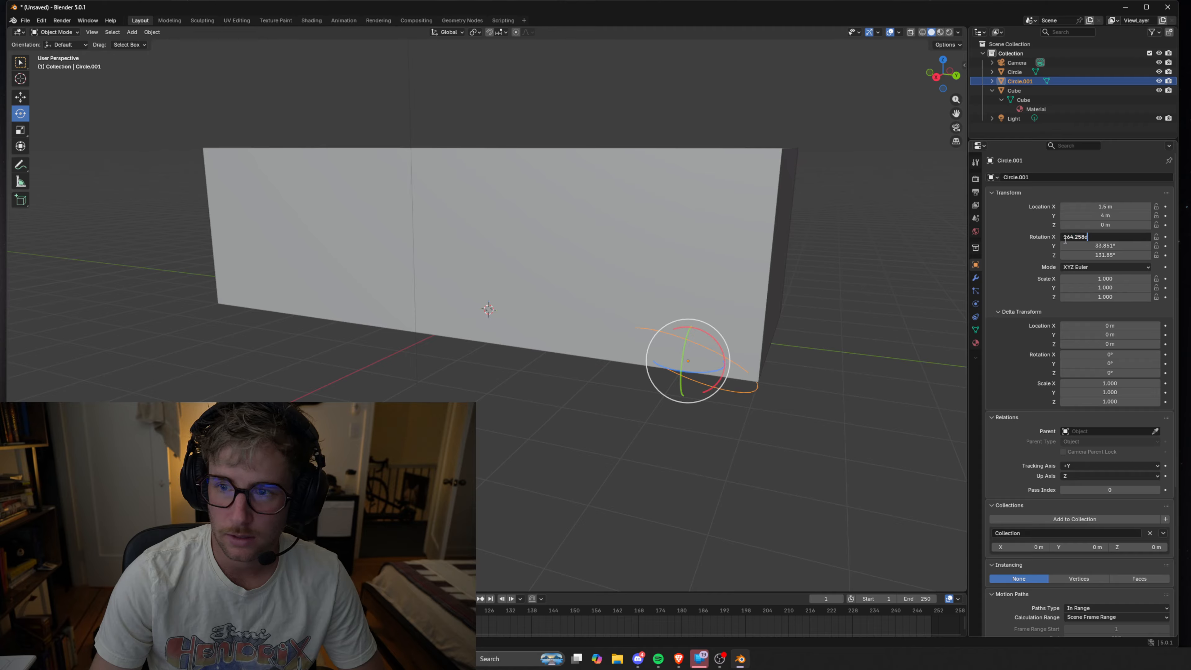
{"action": "left_click_drag", "start_coordinate": [1075, 237], "coordinate": [1087, 237]}
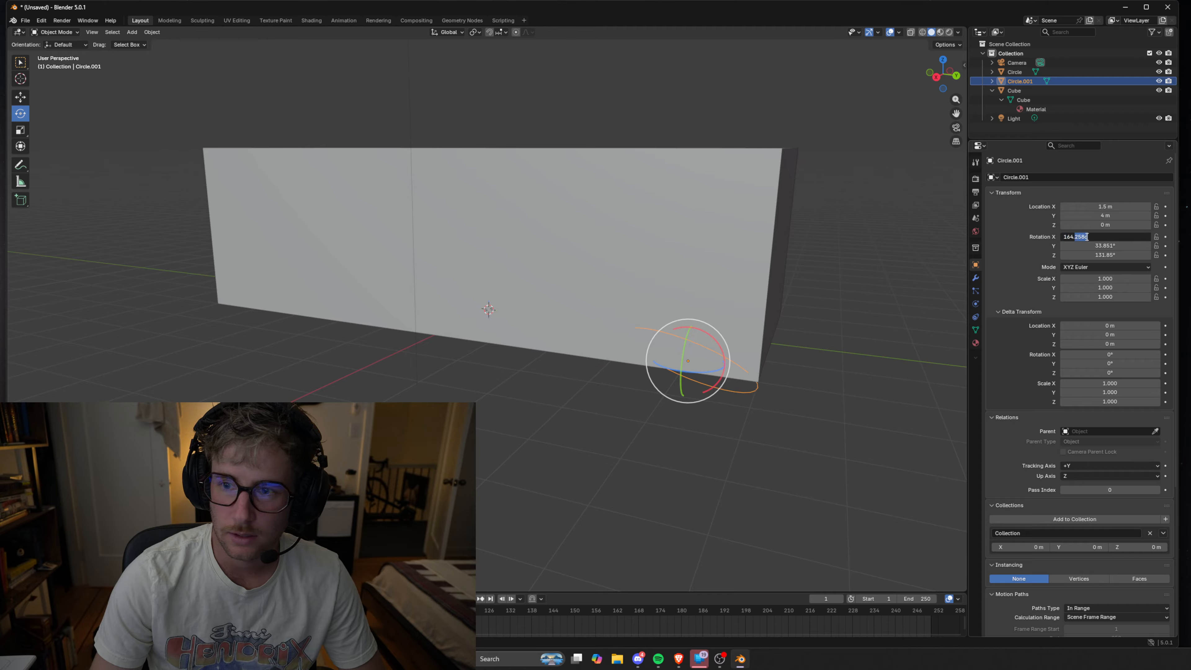
{"action": "key", "text": "ctrl+a"}
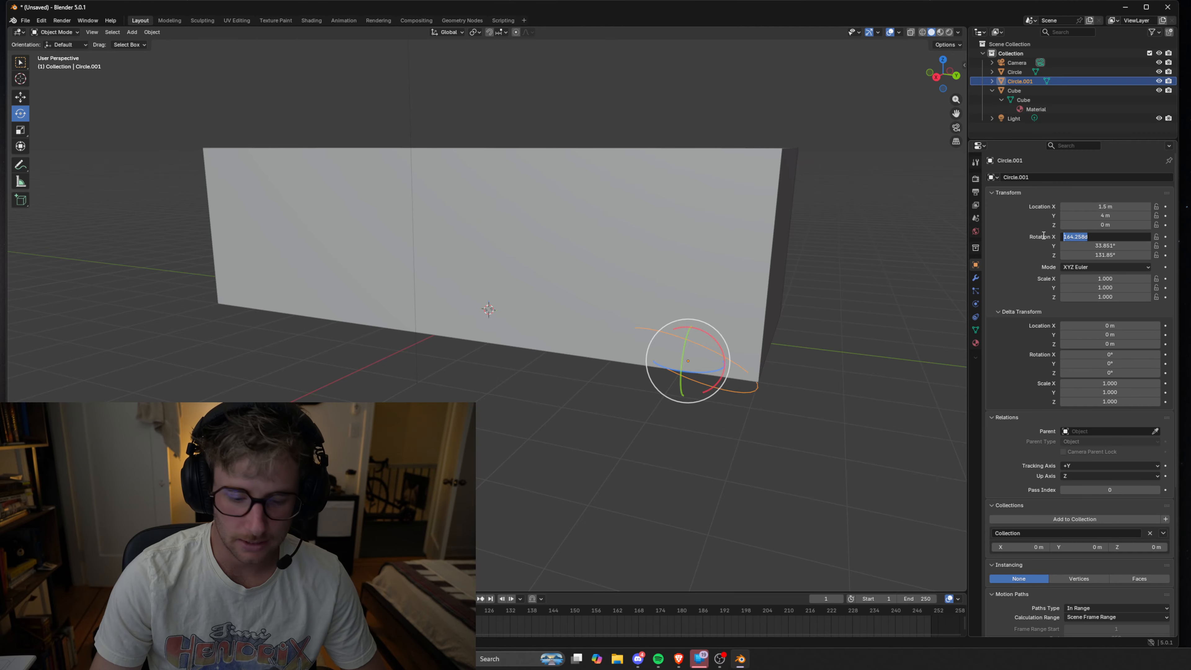
{"action": "type", "text": "90"}
{"action": "key", "text": "Return"}
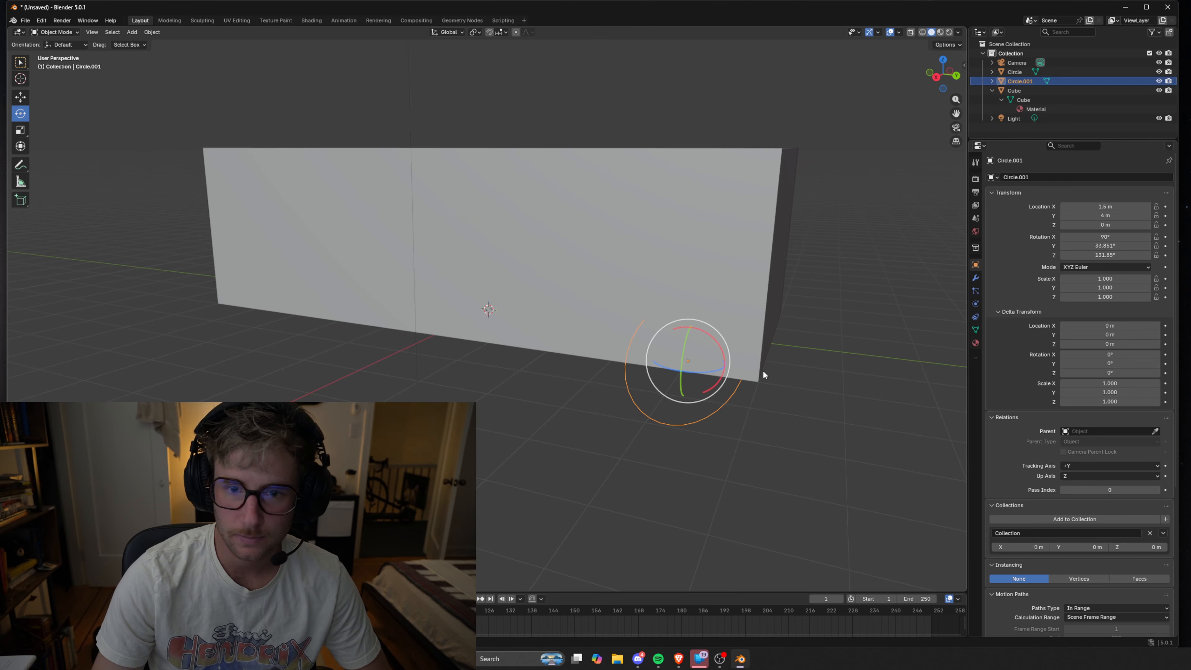
Step: Reset the second circle's Y and Z rotations to 0°
{"action": "middle_click_drag", "start_coordinate": [763, 371], "coordinate": [739, 386]}
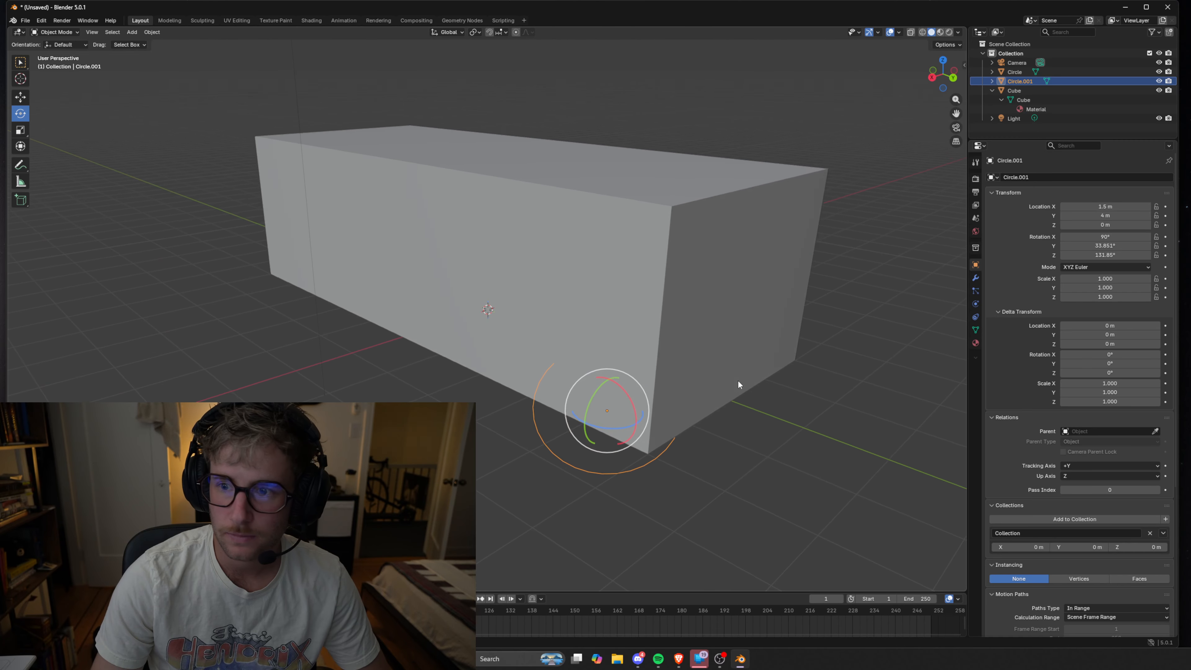
{"action": "left_click", "coordinate": [1093, 246]}
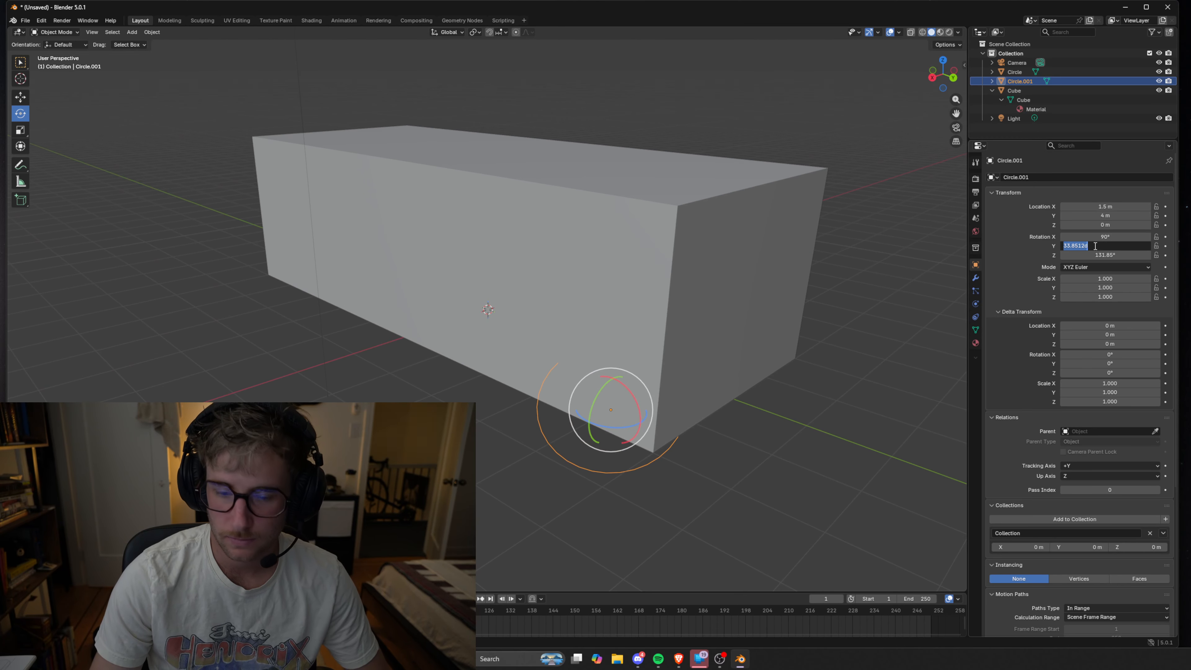
{"action": "type", "text": "0"}
{"action": "key", "text": "Return"}
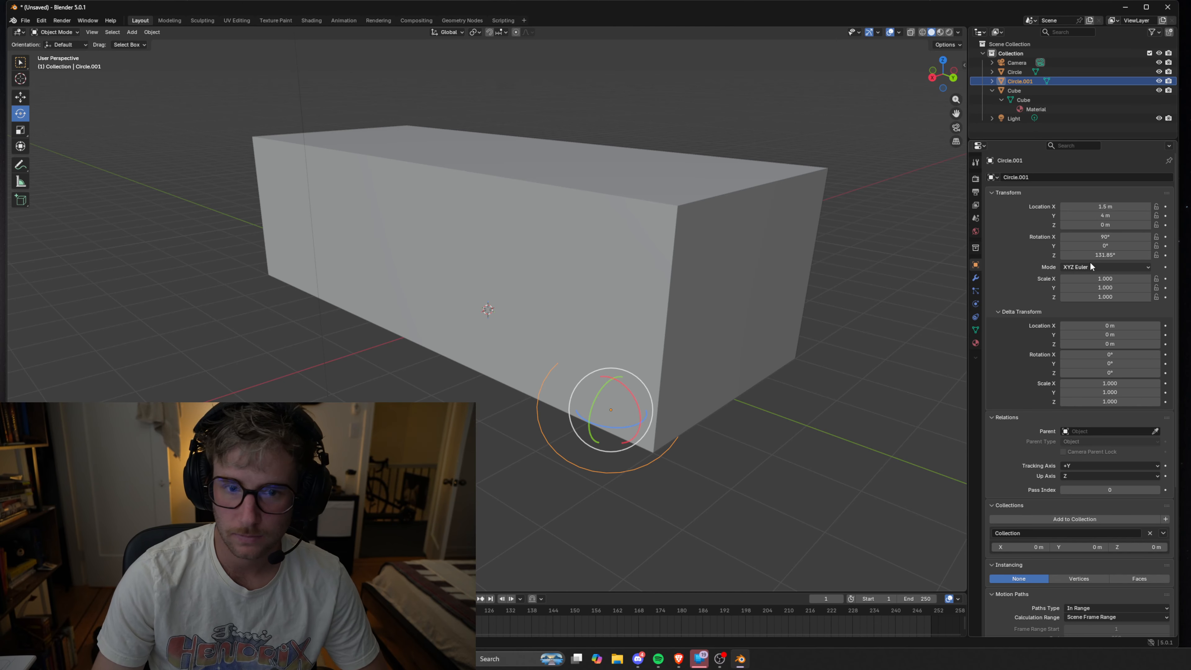
{"action": "left_click", "coordinate": [1091, 256]}
{"action": "type", "text": "0"}
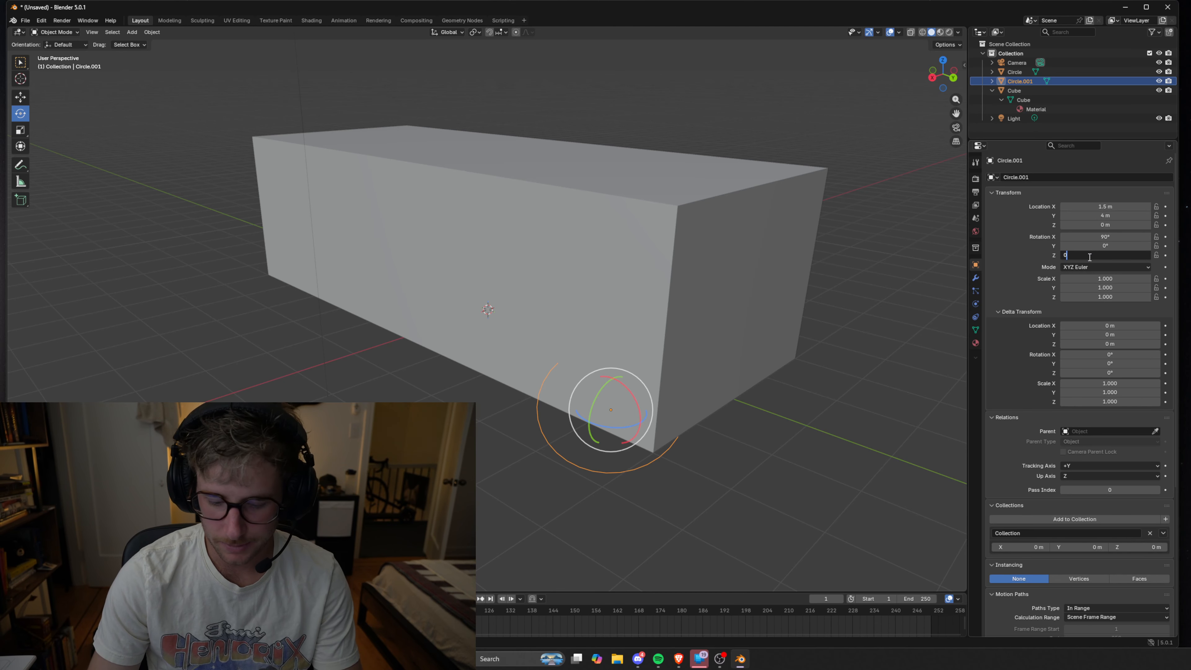
{"action": "key", "text": "Return"}
Step: Set the second circle's Y rotation to 90°
{"action": "middle_click_drag", "start_coordinate": [713, 422], "coordinate": [747, 399]}
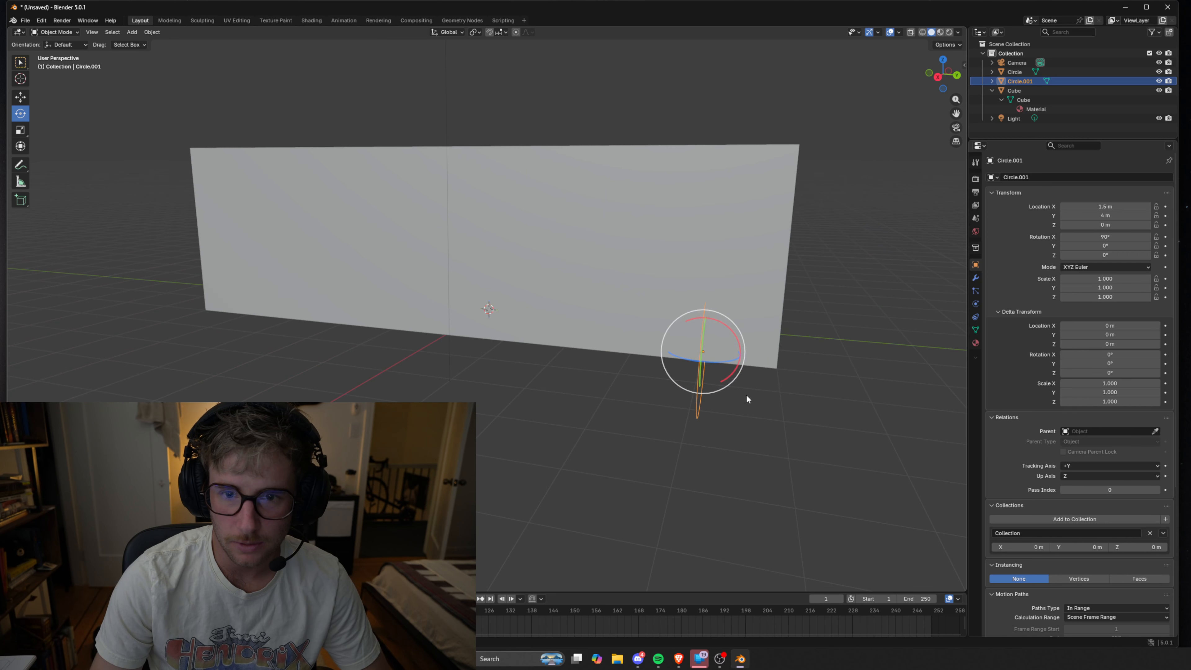
{"action": "left_click", "coordinate": [1117, 246]}
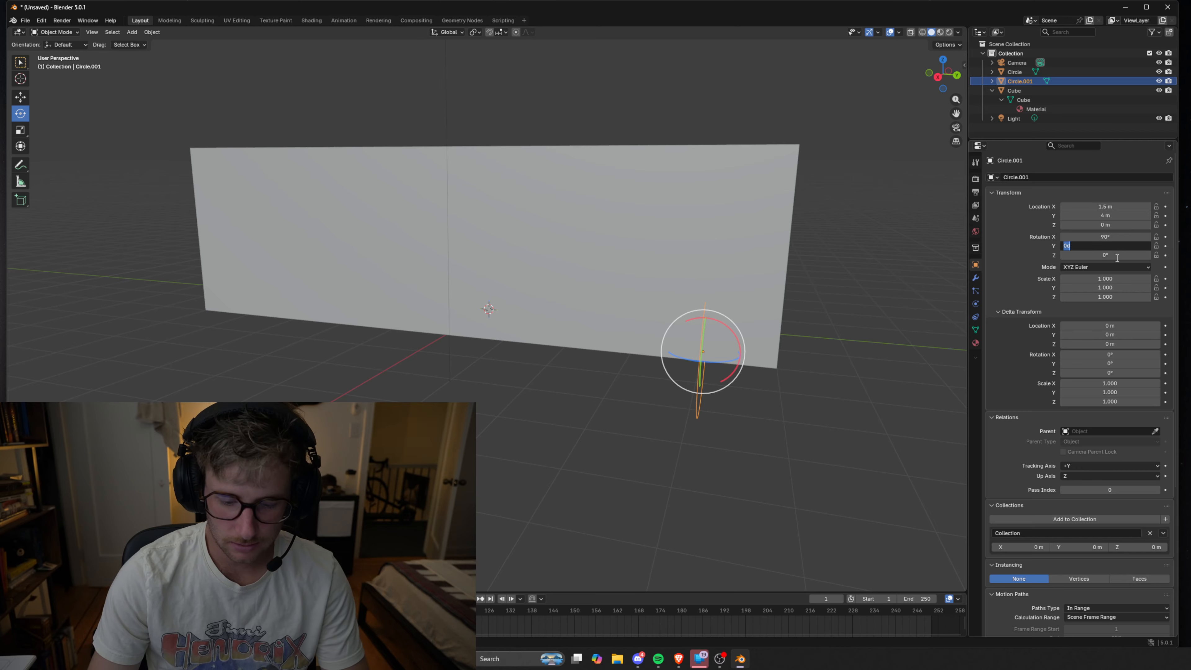
{"action": "type", "text": "90"}
{"action": "key", "text": "Return"}
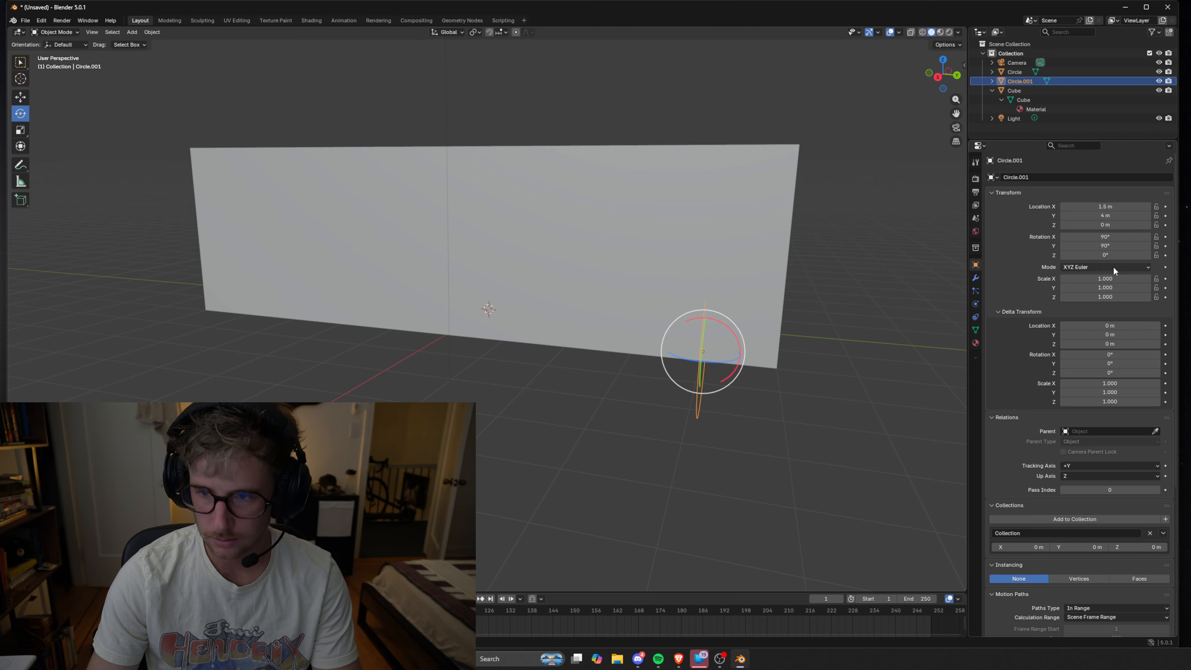
Step: Reset the second circle's X rotation to 0°, keeping it upright along the box's long side
{"action": "left_click", "coordinate": [1114, 237]}
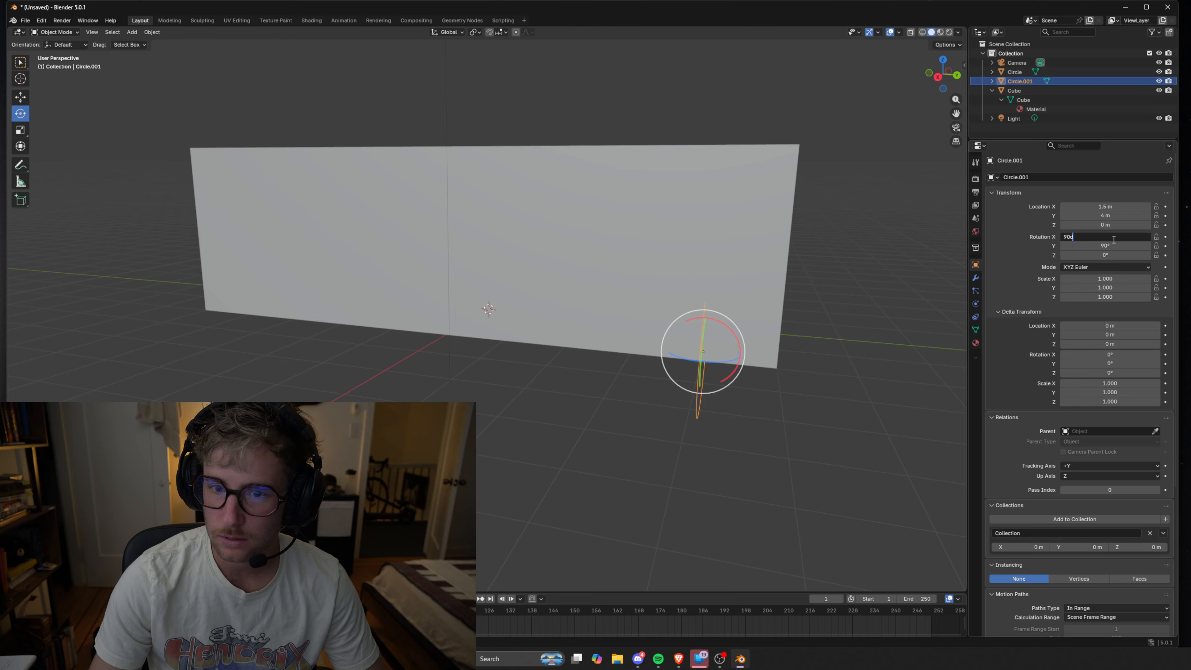
{"action": "key", "text": "ctrl+a"}
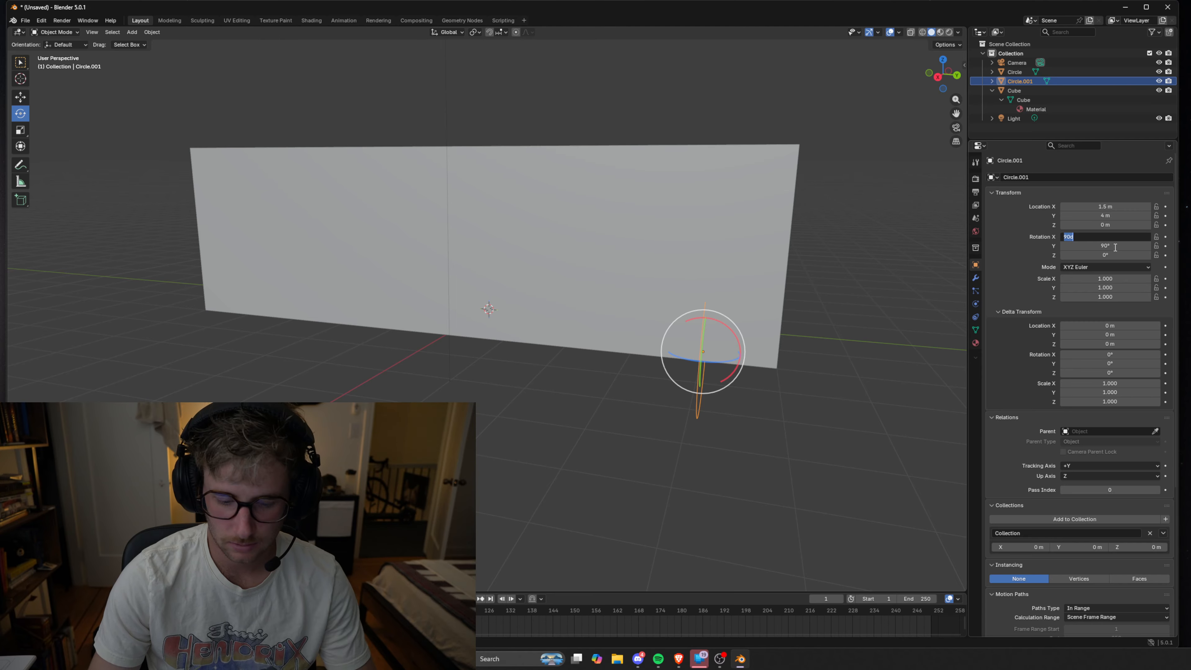
{"action": "type", "text": "0"}
{"action": "key", "text": "Return"}
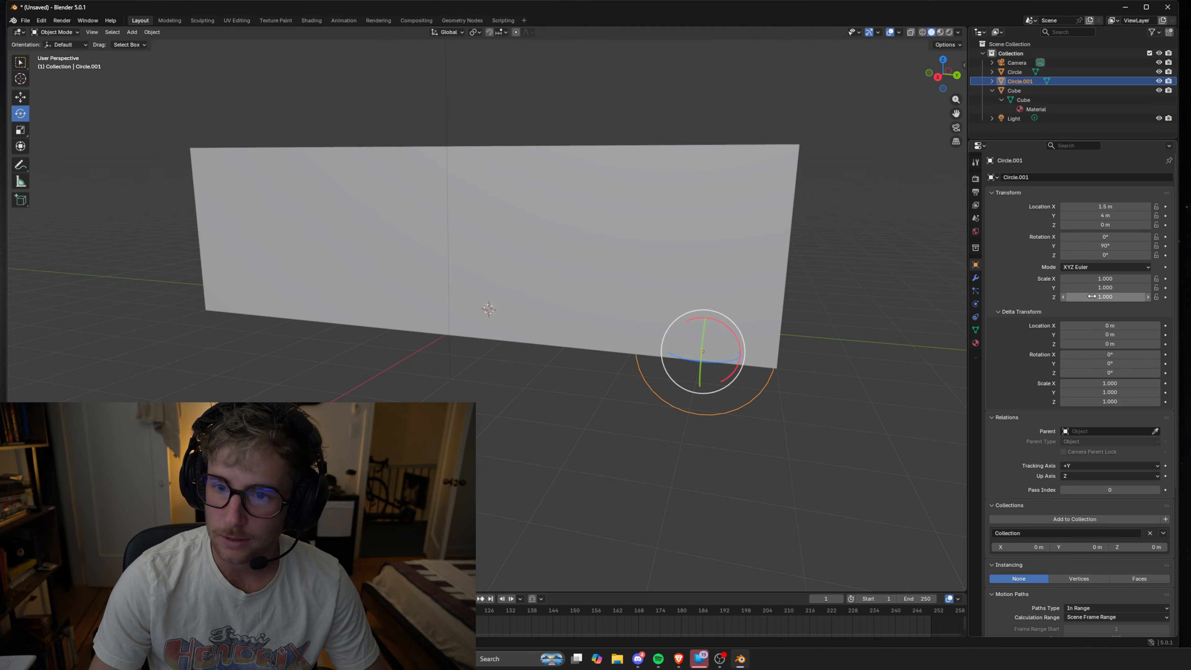
Step: Raise the second circle by setting its Z location to 0.75 m
{"action": "mouse_move", "coordinate": [781, 369]}
{"action": "middle_mouse_down"}
{"action": "mouse_move", "coordinate": [789, 346]}
{"action": "mouse_move", "coordinate": [791, 370]}
{"action": "middle_mouse_up"}
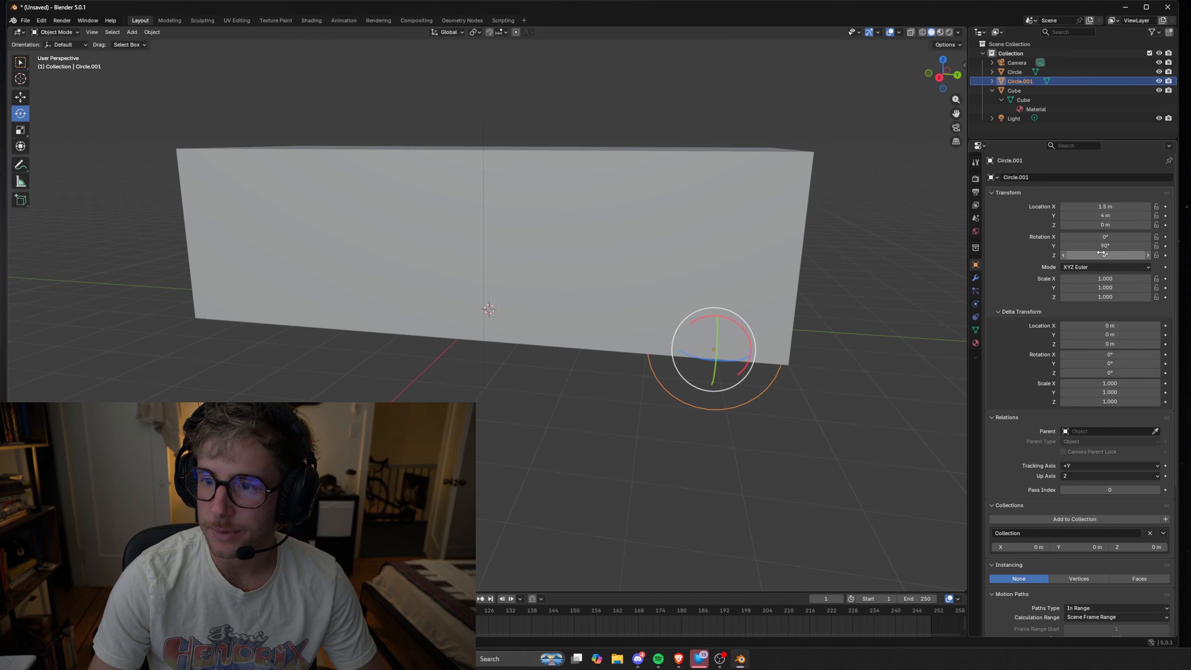
{"action": "left_click", "coordinate": [1115, 225]}
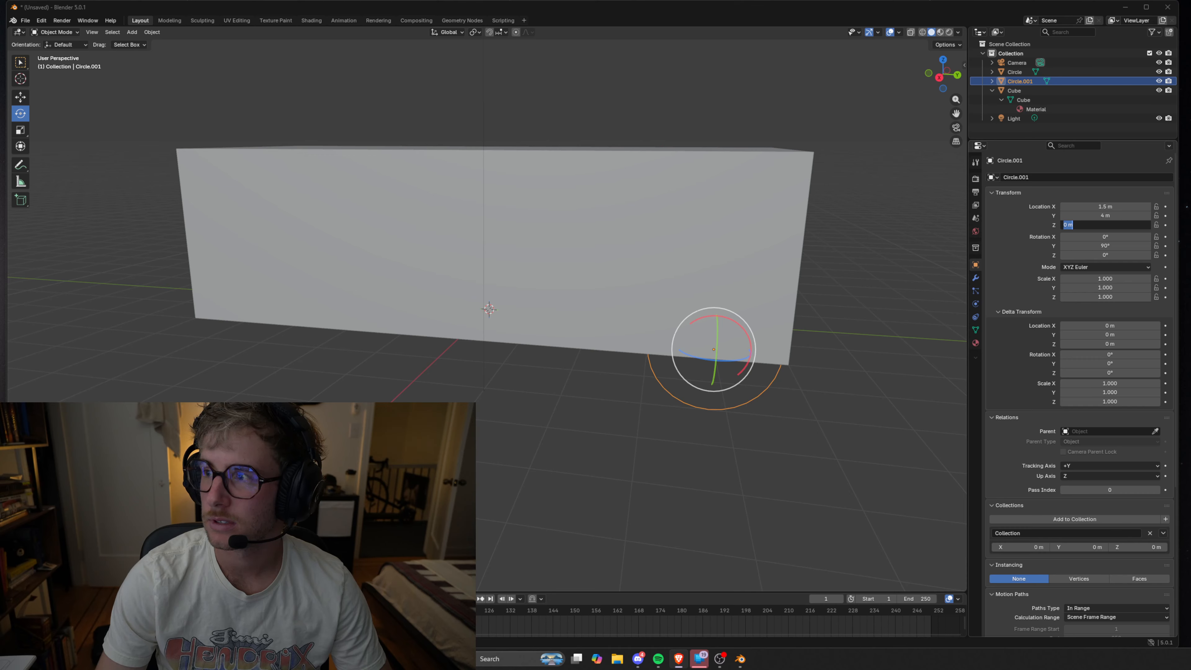
{"action": "left_click", "coordinate": [1081, 229]}
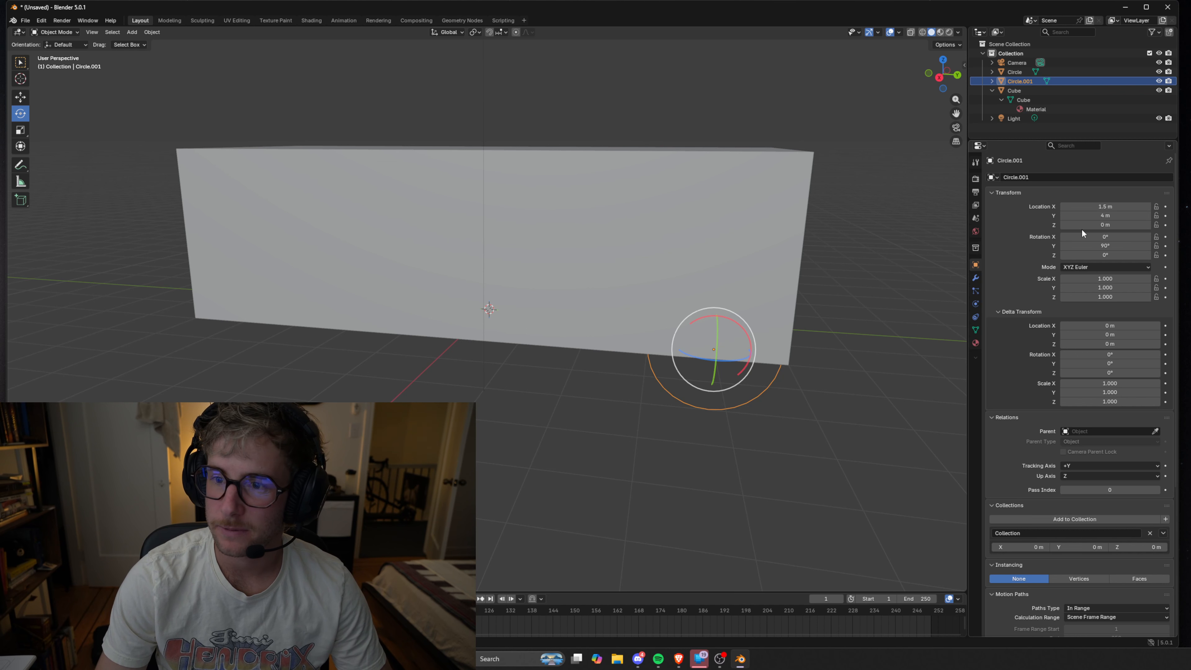
{"action": "double_click", "coordinate": [1091, 225]}
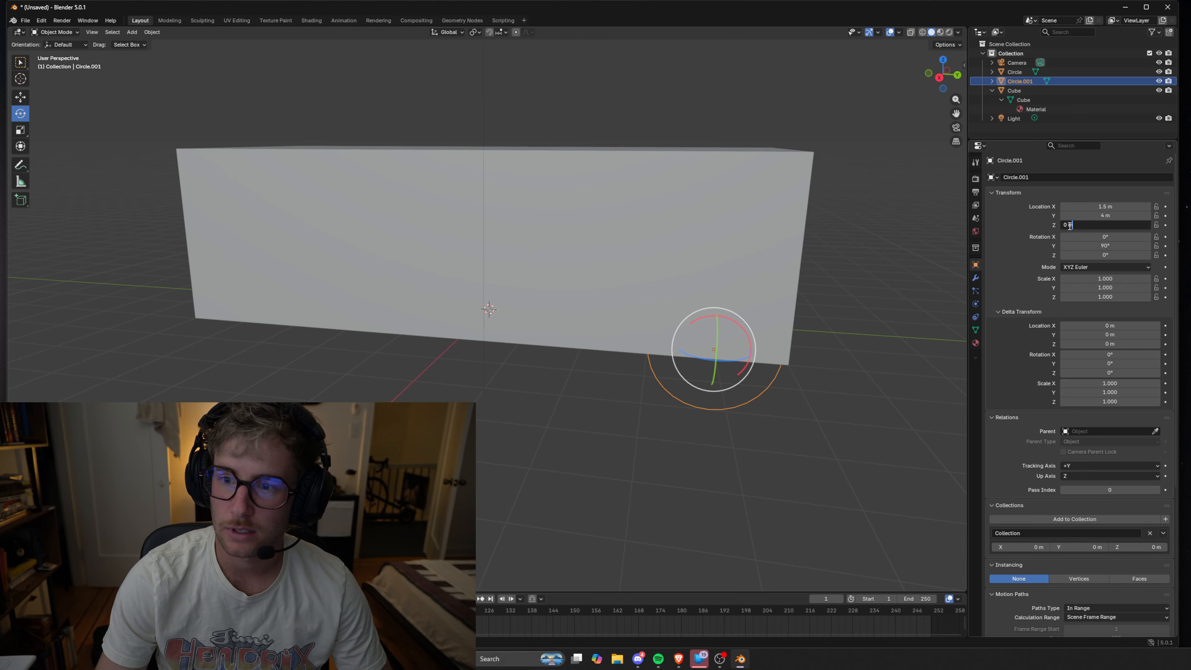
{"action": "left_click_drag", "start_coordinate": [1069, 226], "coordinate": [1034, 227]}
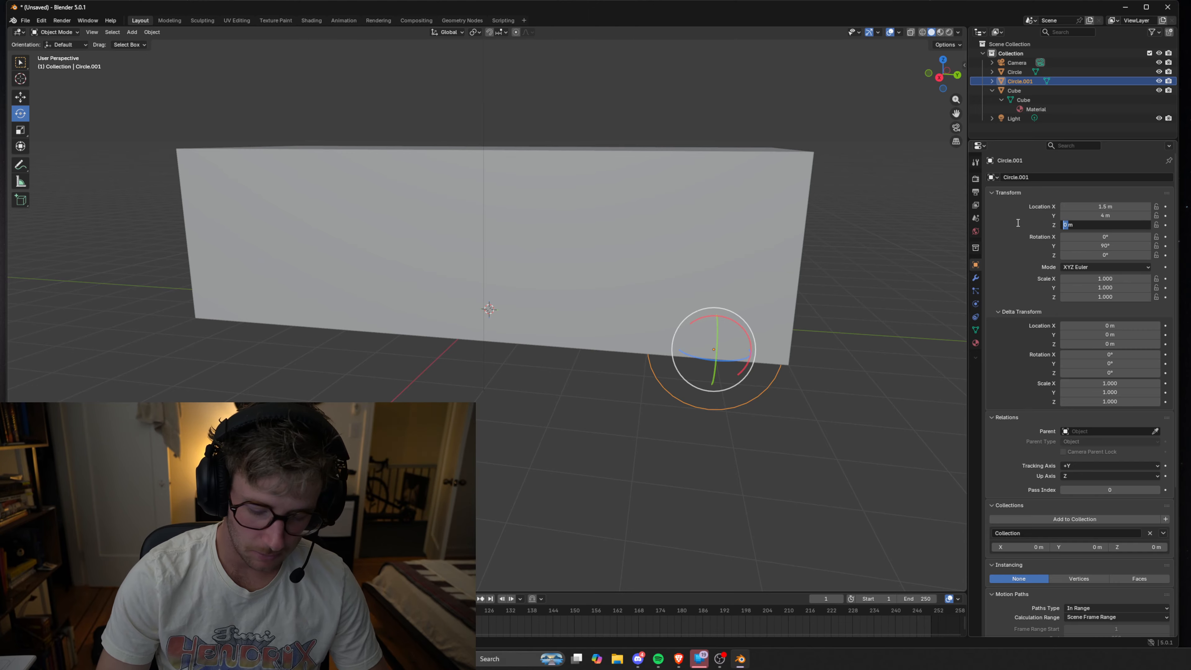
{"action": "type", "text": "0.75"}
{"action": "key", "text": "Return"}
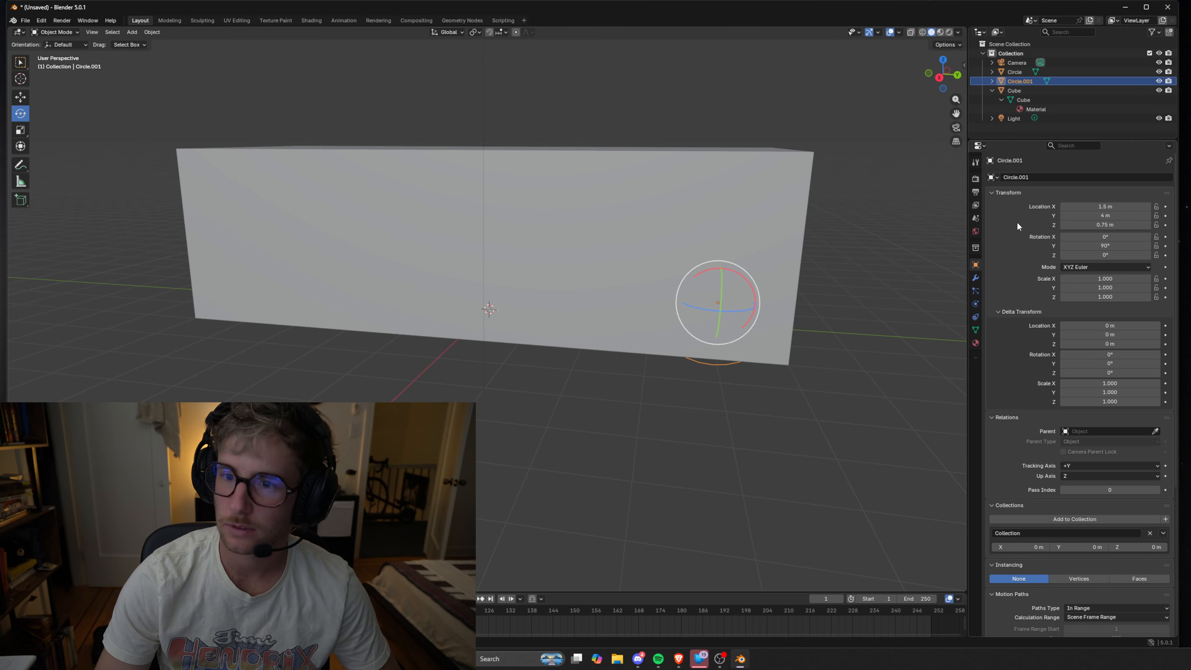
Step: Move the second circle outward from the box's long side by setting its X location to 2 m
{"action": "middle_click_drag", "start_coordinate": [788, 335], "coordinate": [750, 345]}
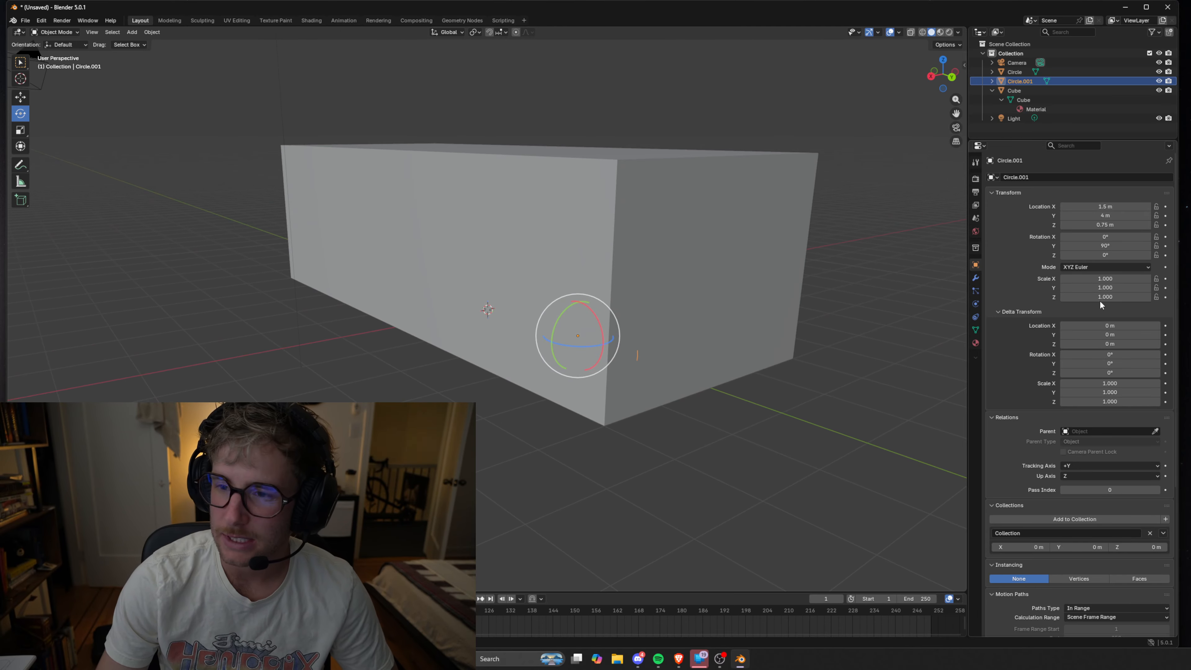
{"action": "left_click", "coordinate": [1110, 216]}
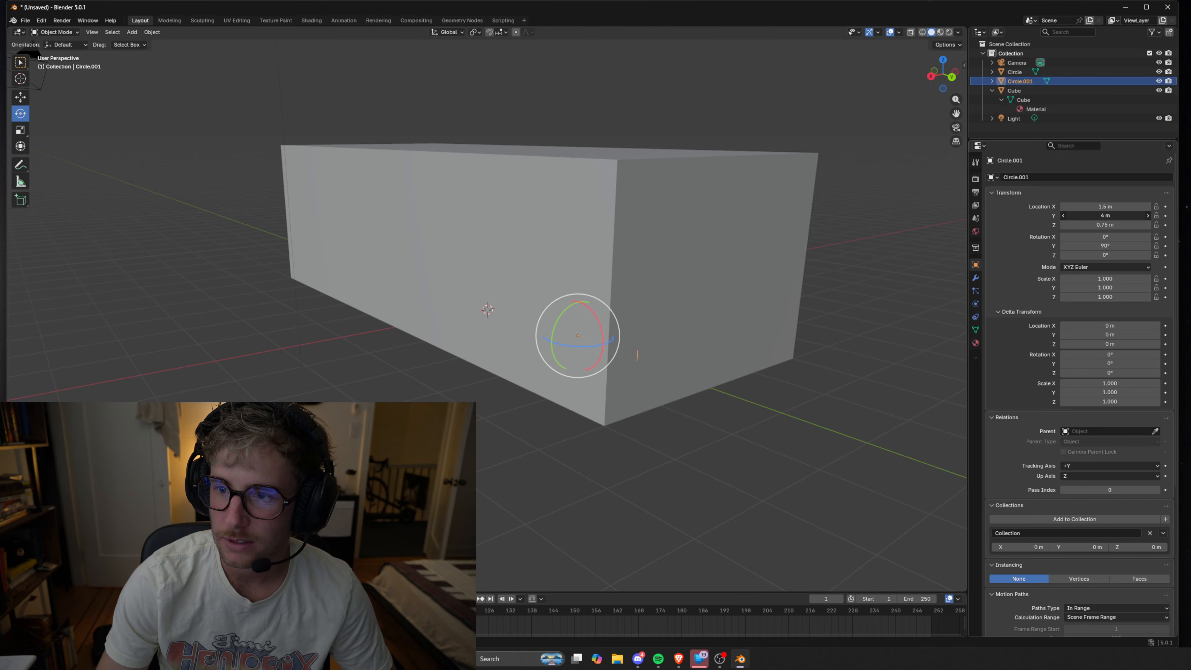
{"action": "left_click", "coordinate": [1100, 207]}
{"action": "left_click_drag", "start_coordinate": [1101, 206], "coordinate": [1124, 207]}
{"action": "middle_click_drag", "start_coordinate": [659, 403], "coordinate": [678, 382]}
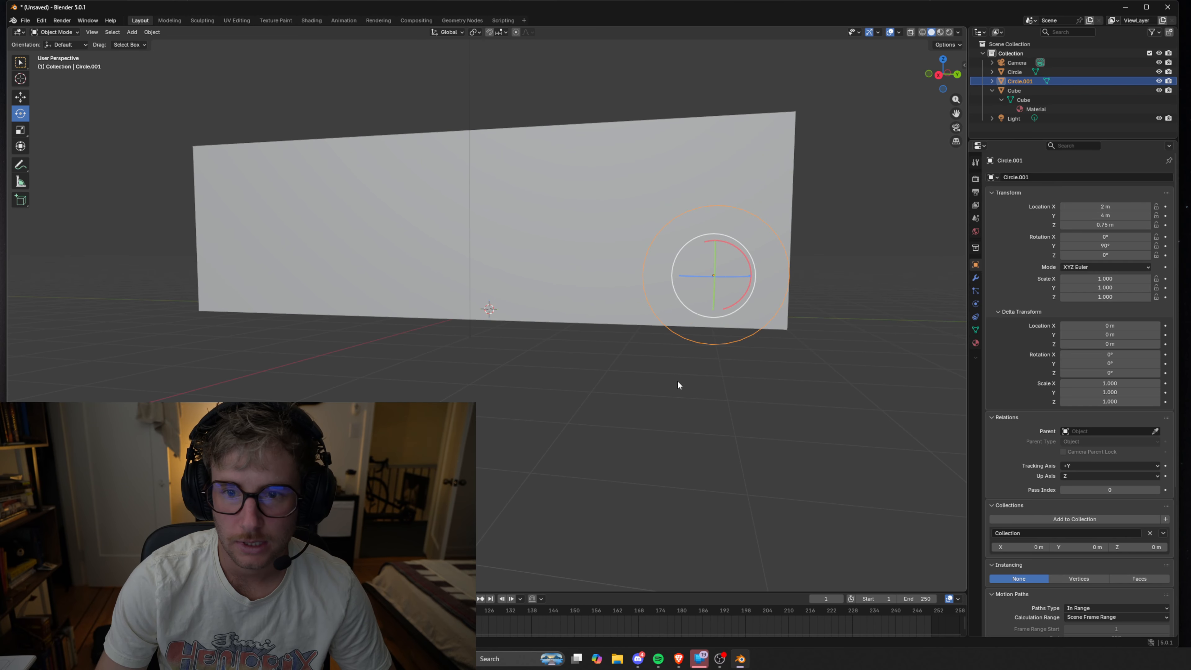
{"action": "left_click", "coordinate": [1122, 272]}
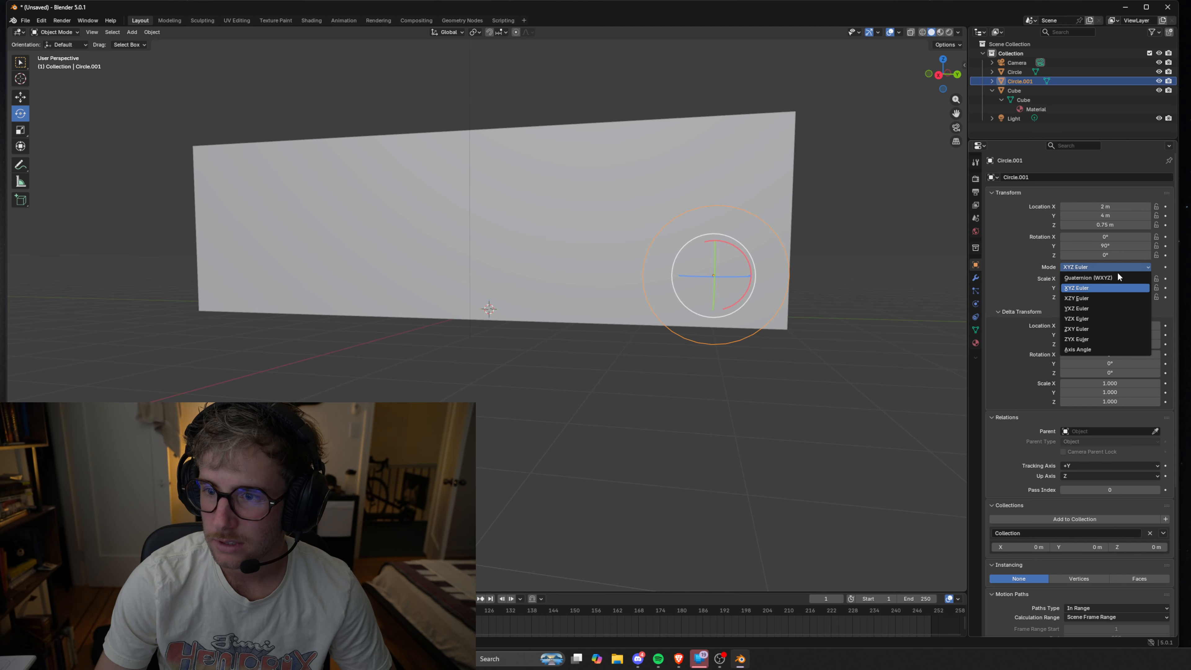
{"action": "scroll", "coordinate": [1042, 512], "scroll_direction": "down", "scroll_amount": 4}
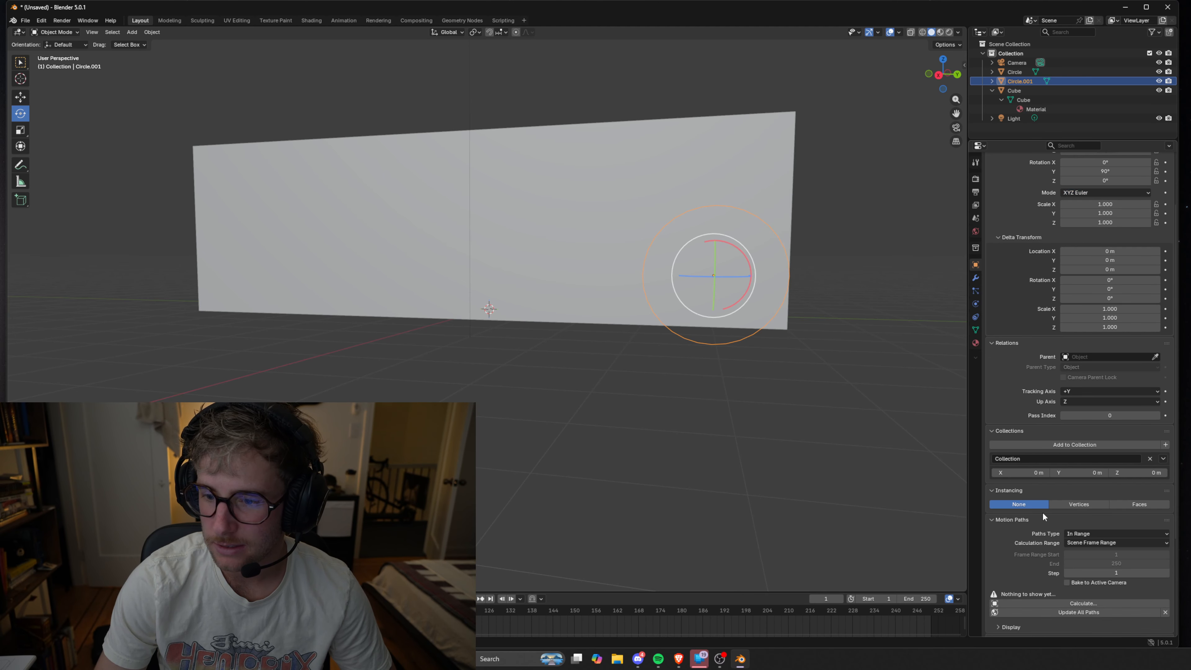
{"action": "scroll", "coordinate": [1043, 508], "scroll_direction": "down", "scroll_amount": 6}
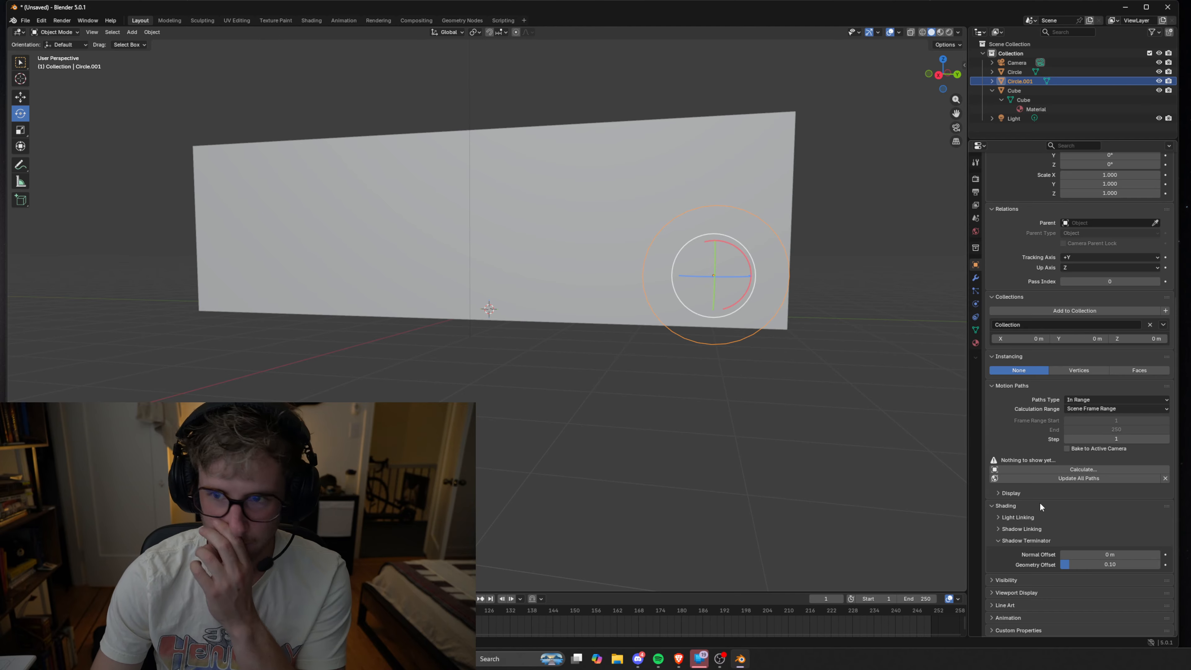
{"action": "scroll", "coordinate": [1123, 345], "scroll_direction": "up", "scroll_amount": 8}
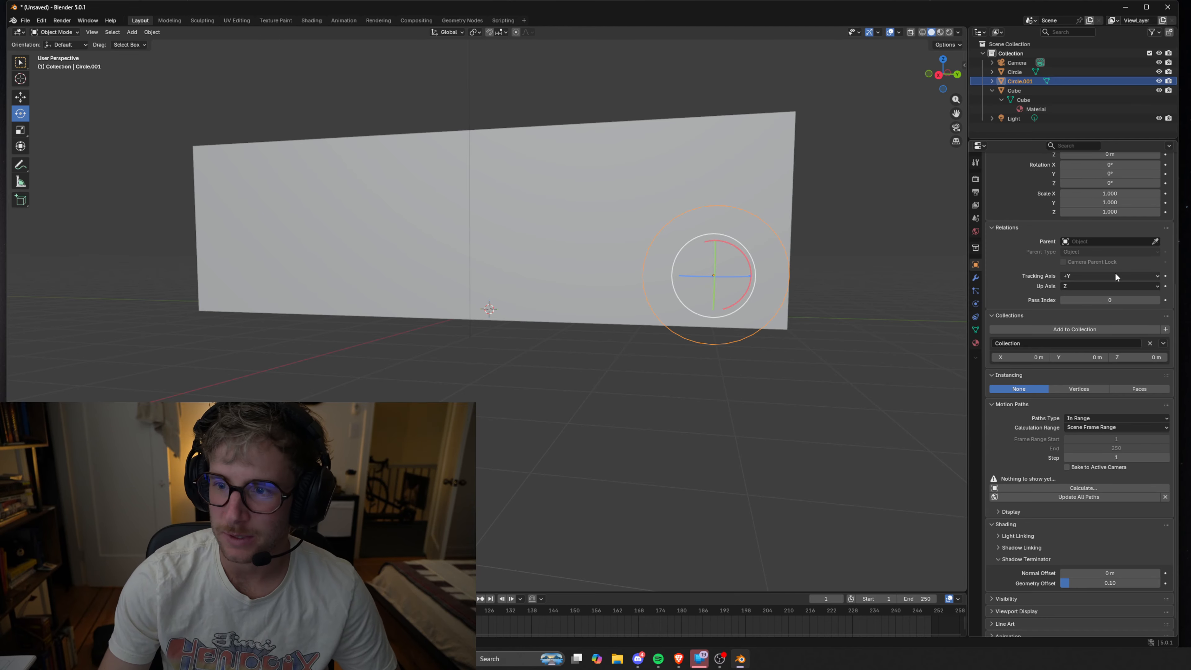
Step: Try delta X scales of 0.57 and 0.1 on the second circle, then restore the value to 1
{"action": "left_click_drag", "start_coordinate": [1125, 345], "coordinate": [1106, 345]}
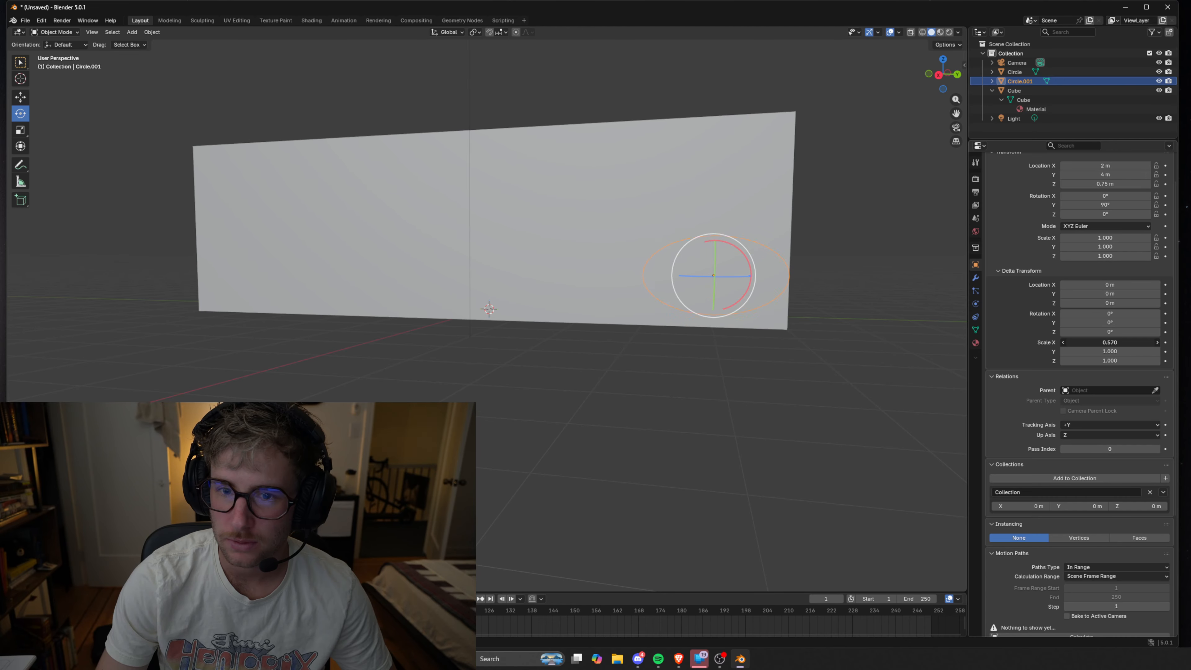
{"action": "left_click", "coordinate": [1116, 343]}
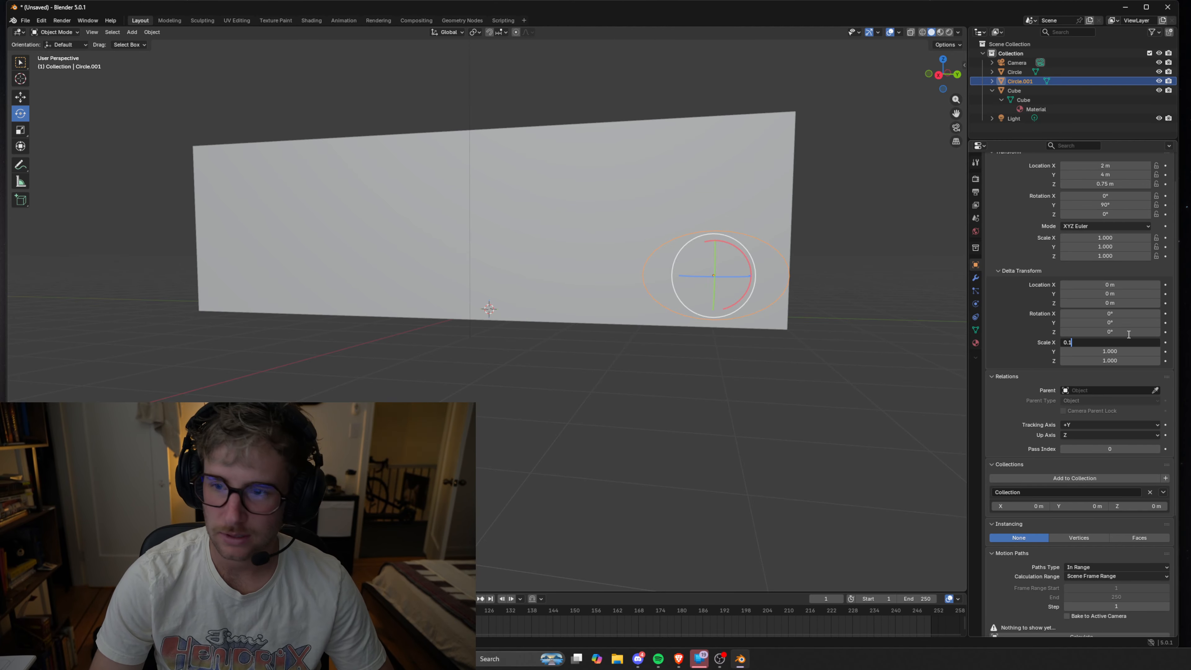
{"action": "type", "text": "0.1"}
{"action": "key", "text": "Return"}
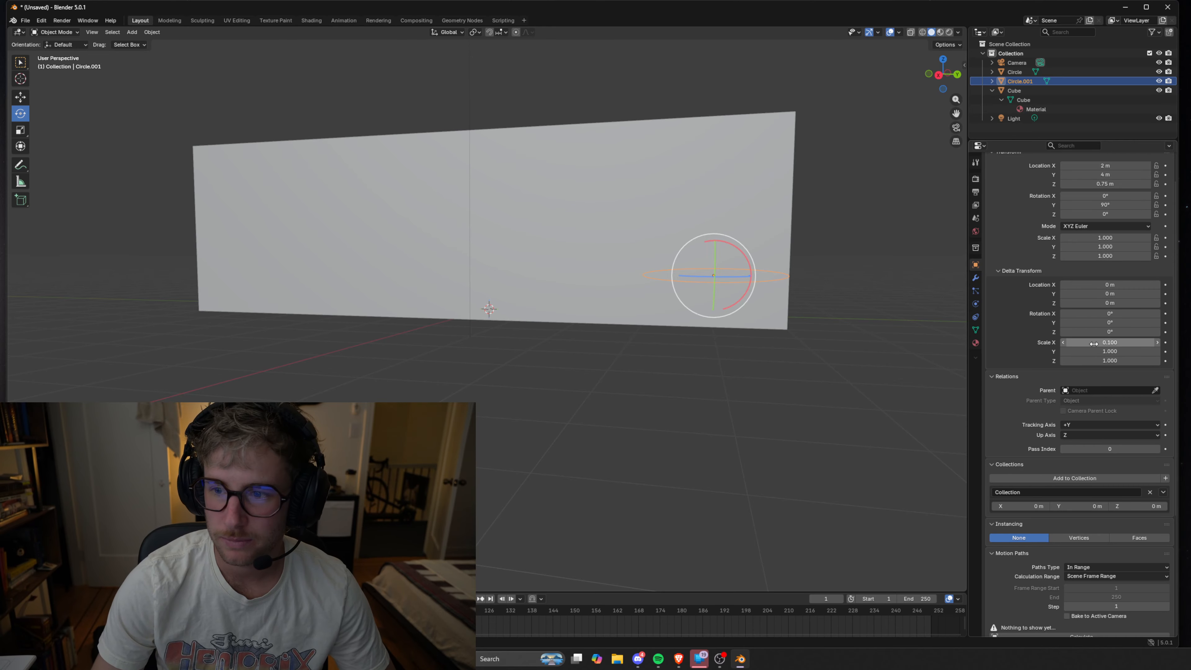
{"action": "middle_click_drag", "start_coordinate": [827, 284], "coordinate": [803, 285]}
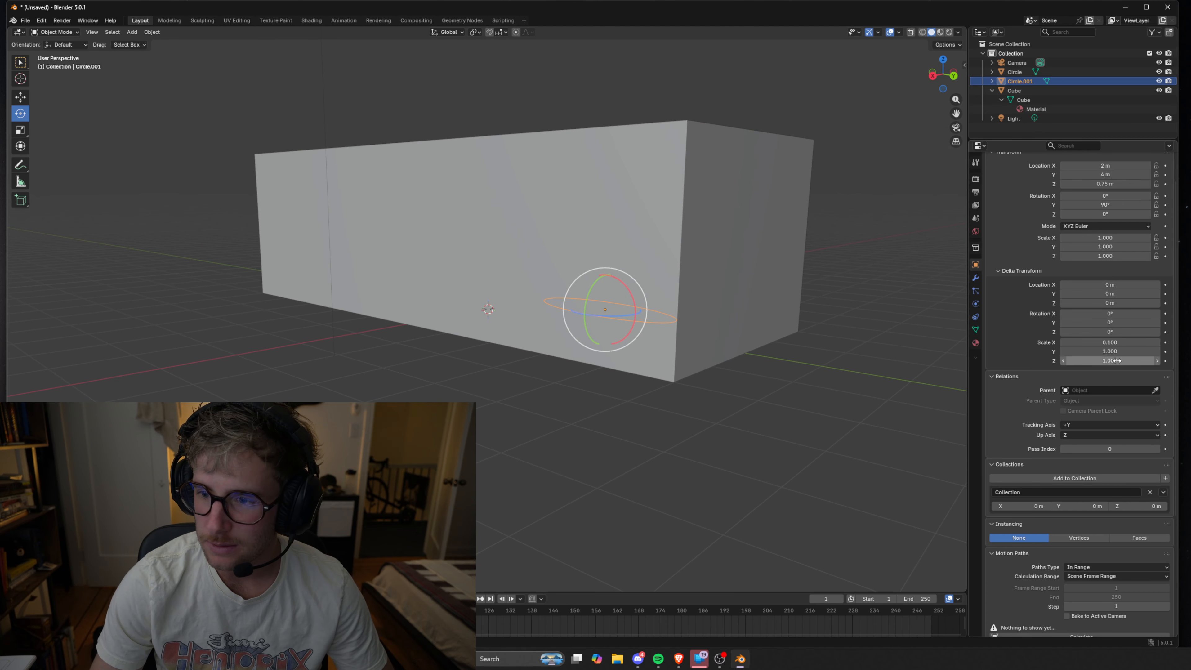
{"action": "left_click", "coordinate": [1121, 342]}
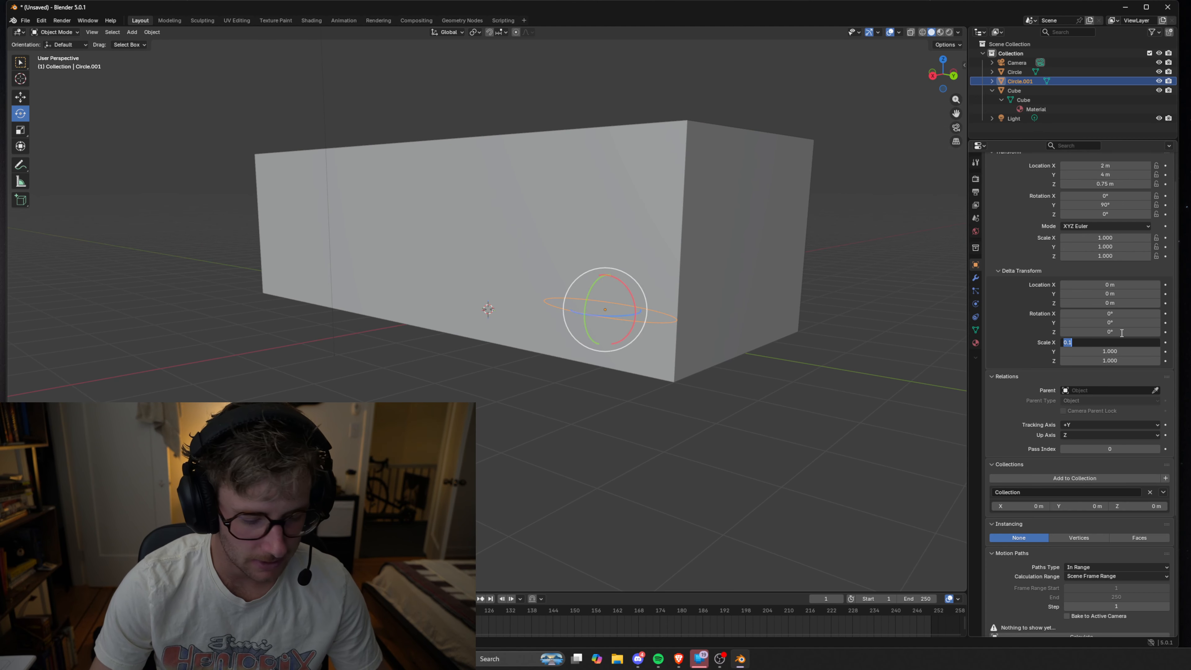
{"action": "type", "text": "12"}
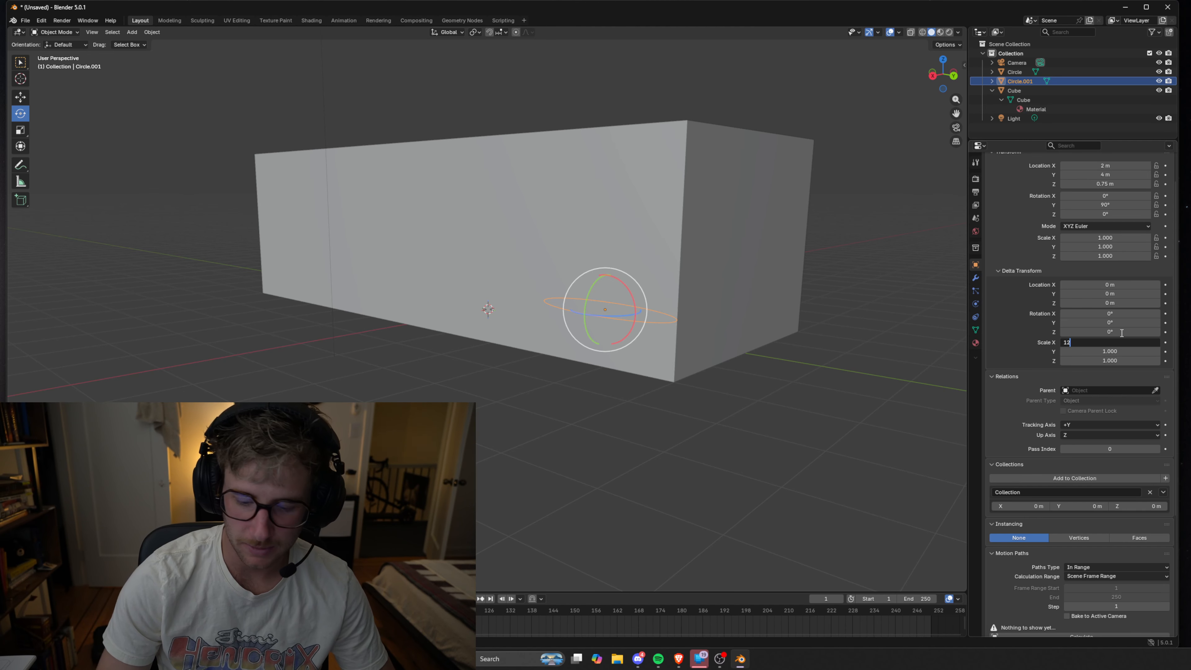
{"action": "key", "text": "Return"}
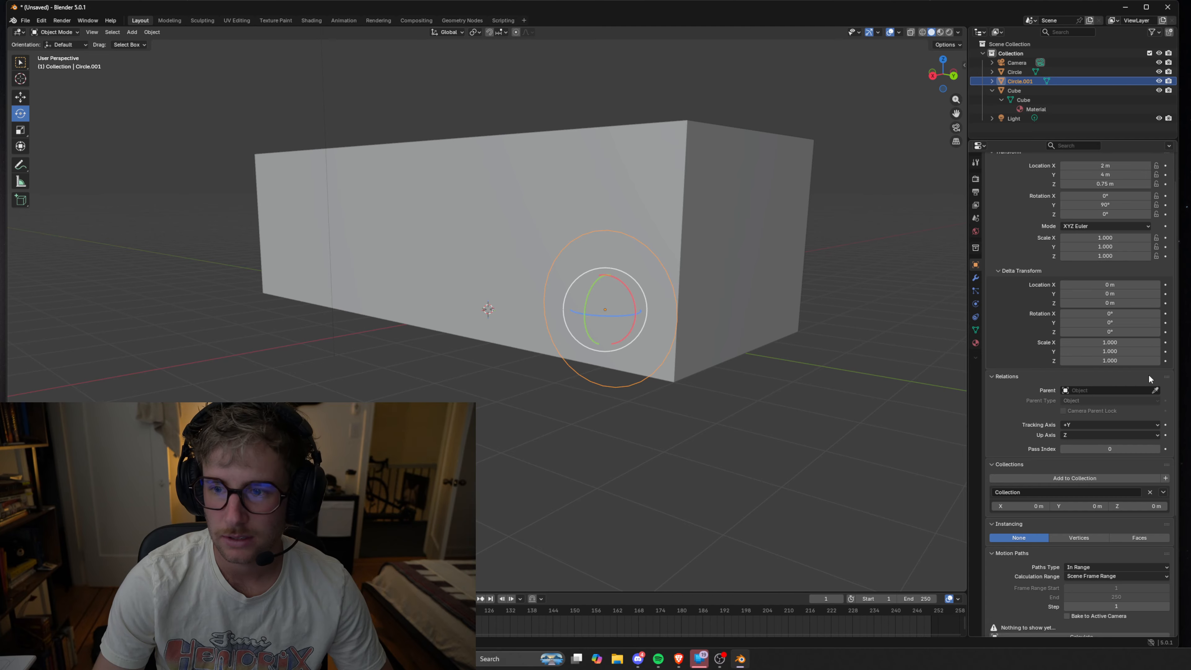
Step: Set the second circle's delta Z scale to 0
{"action": "left_click_drag", "start_coordinate": [1113, 360], "coordinate": [1069, 361]}
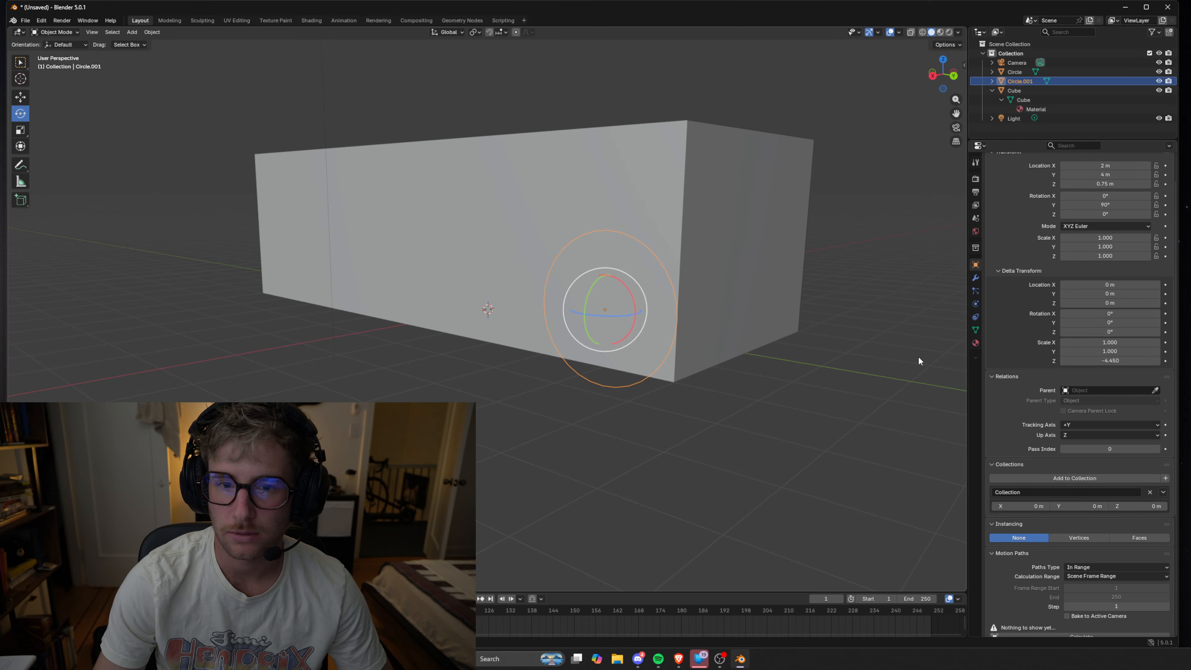
{"action": "left_click", "coordinate": [1104, 360]}
{"action": "type", "text": "0"}
{"action": "key", "text": "Return"}
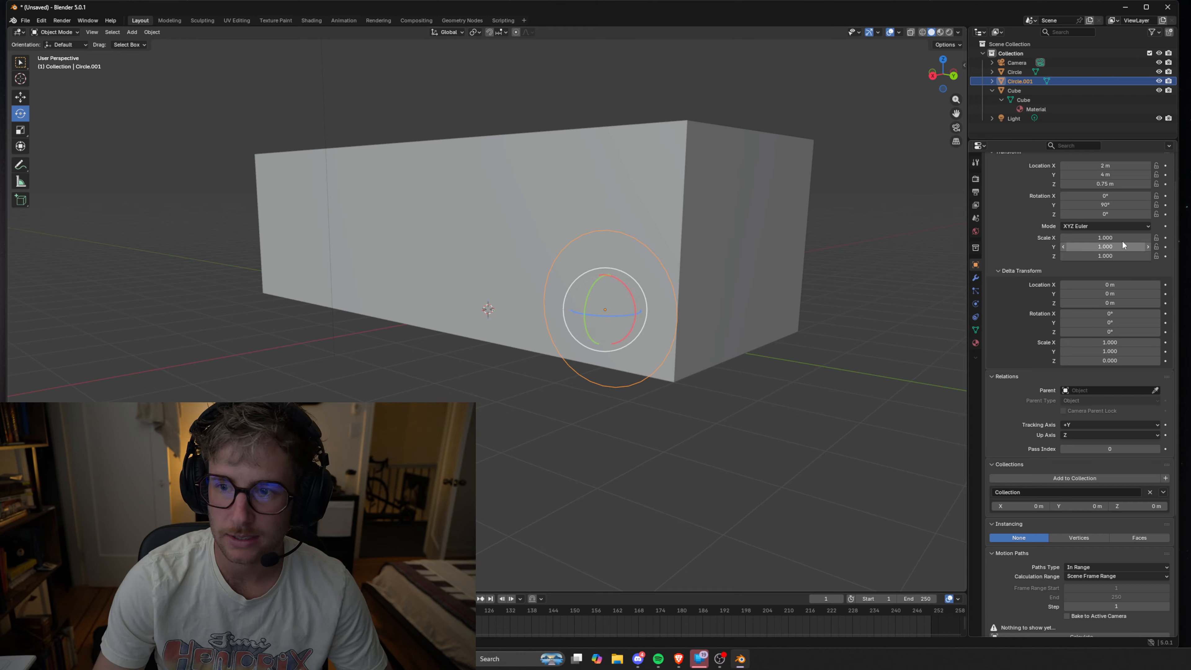
Step: Shrink the second circle evenly by setting its delta X and Y scales to 0.75
{"action": "left_click", "coordinate": [1115, 342]}
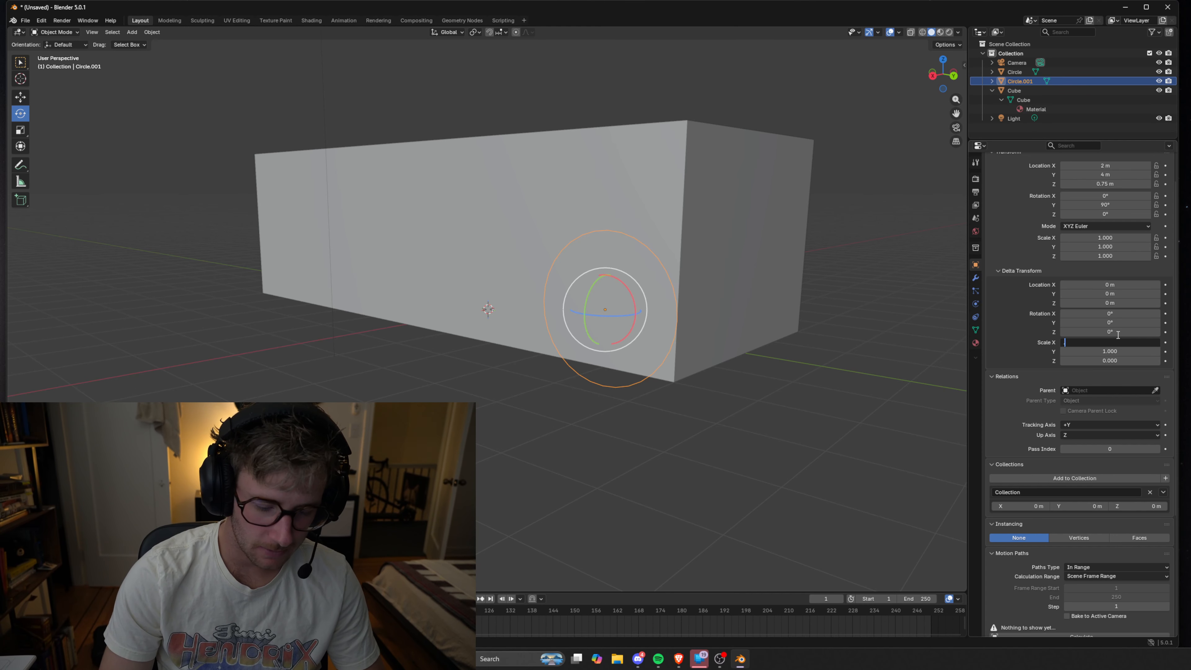
{"action": "key", "text": "Return"}
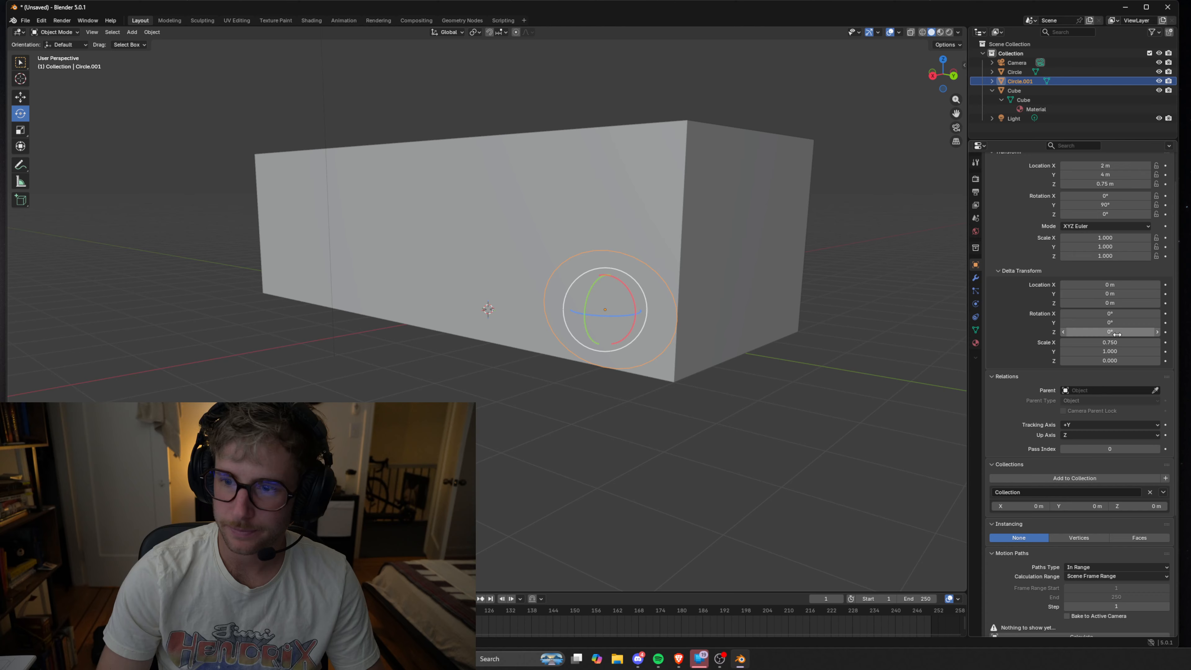
{"action": "left_click", "coordinate": [1115, 352]}
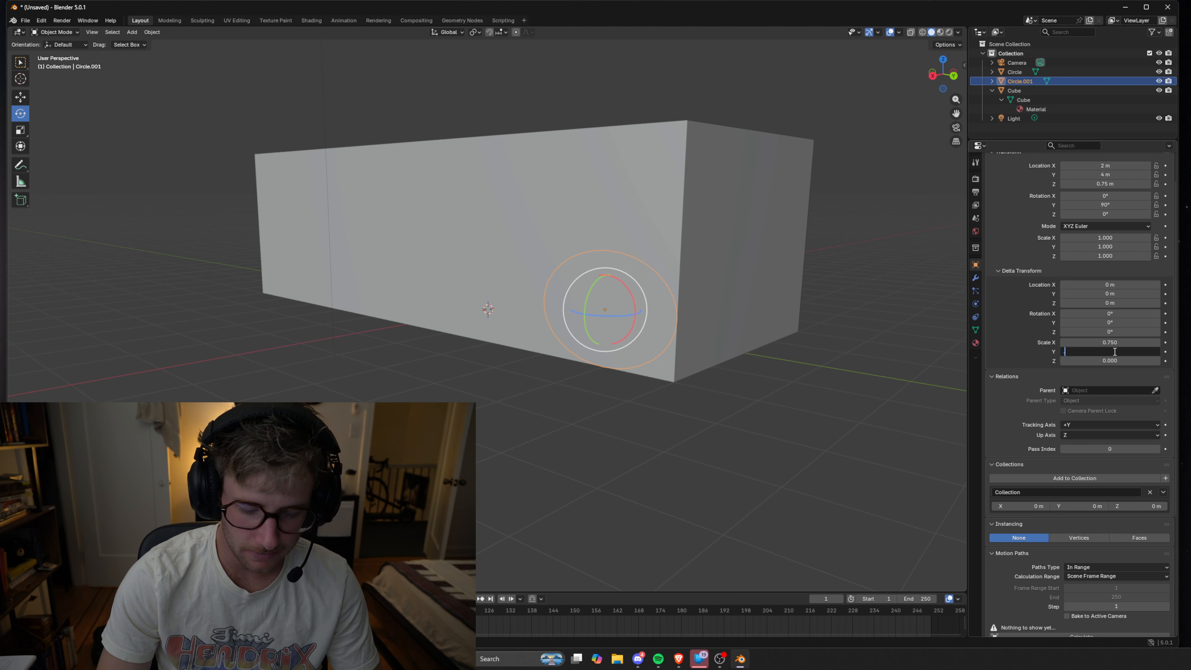
{"action": "type", "text": ".75"}
{"action": "key", "text": "Return"}
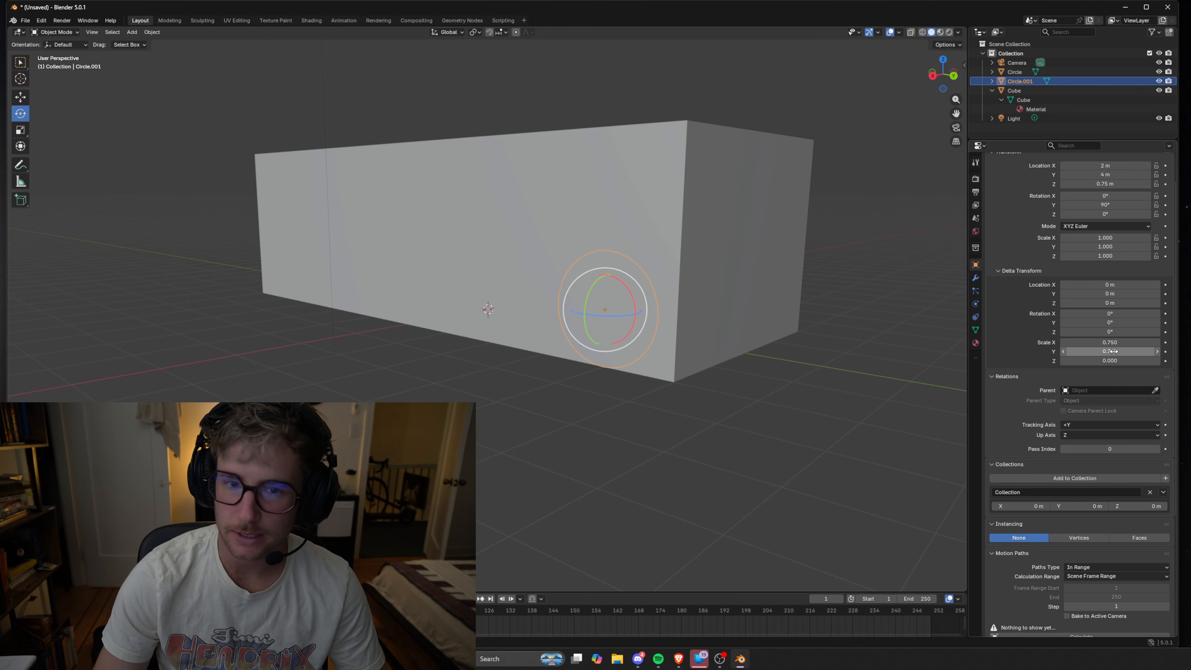
{"action": "middle_click_drag", "start_coordinate": [642, 329], "coordinate": [678, 332]}
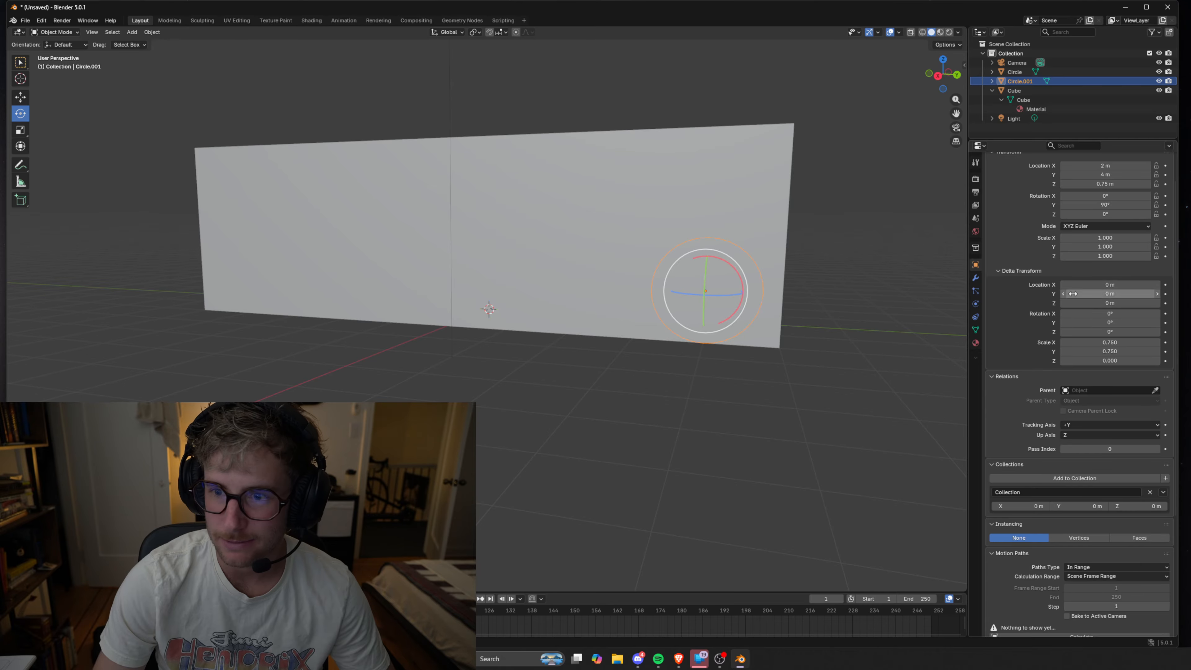
{"action": "scroll", "coordinate": [1098, 407], "scroll_direction": "up", "scroll_amount": 2}
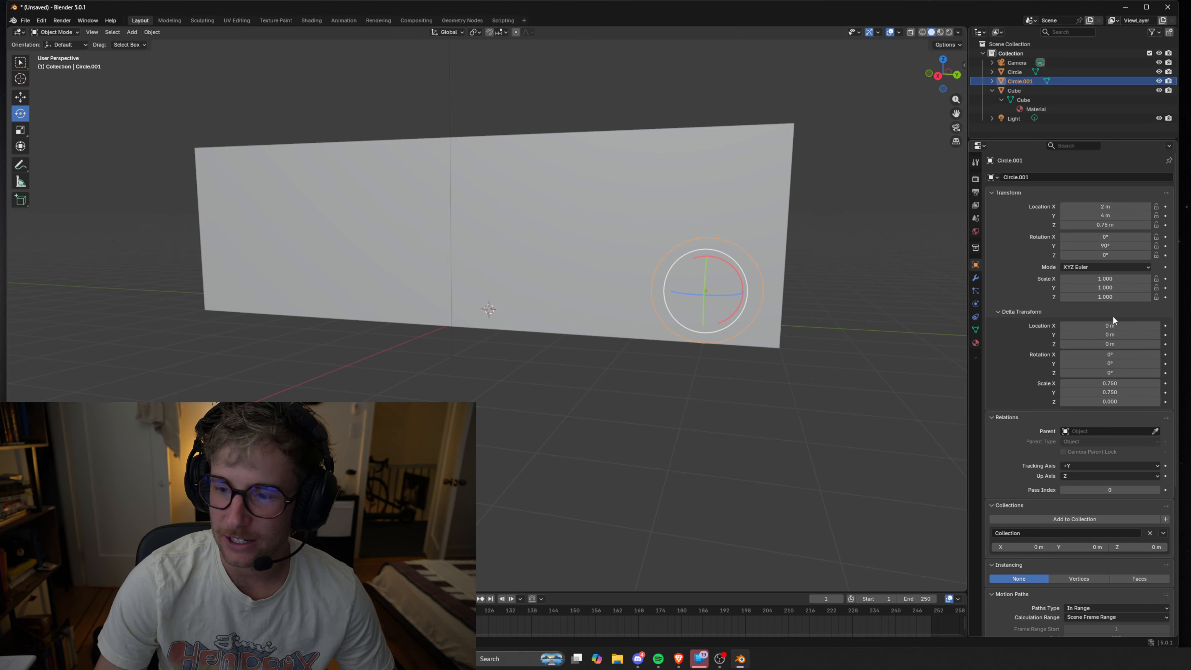
{"action": "middle_click_drag", "start_coordinate": [751, 337], "coordinate": [765, 338]}
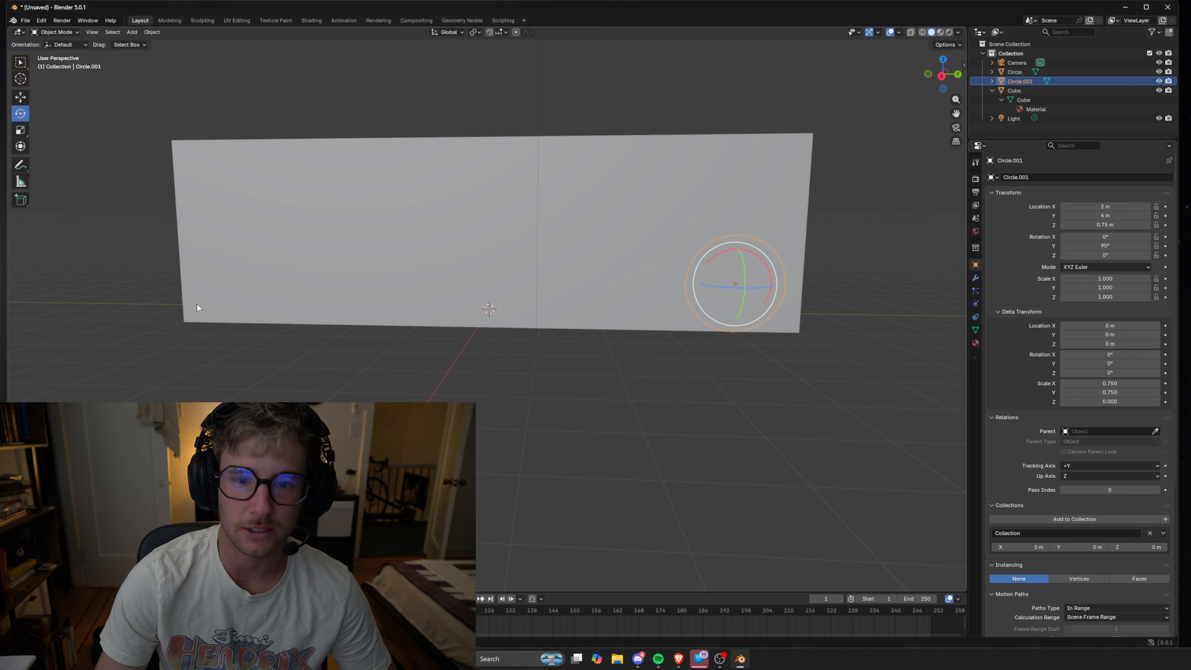
{"action": "middle_click_drag", "start_coordinate": [644, 262], "coordinate": [666, 247]}
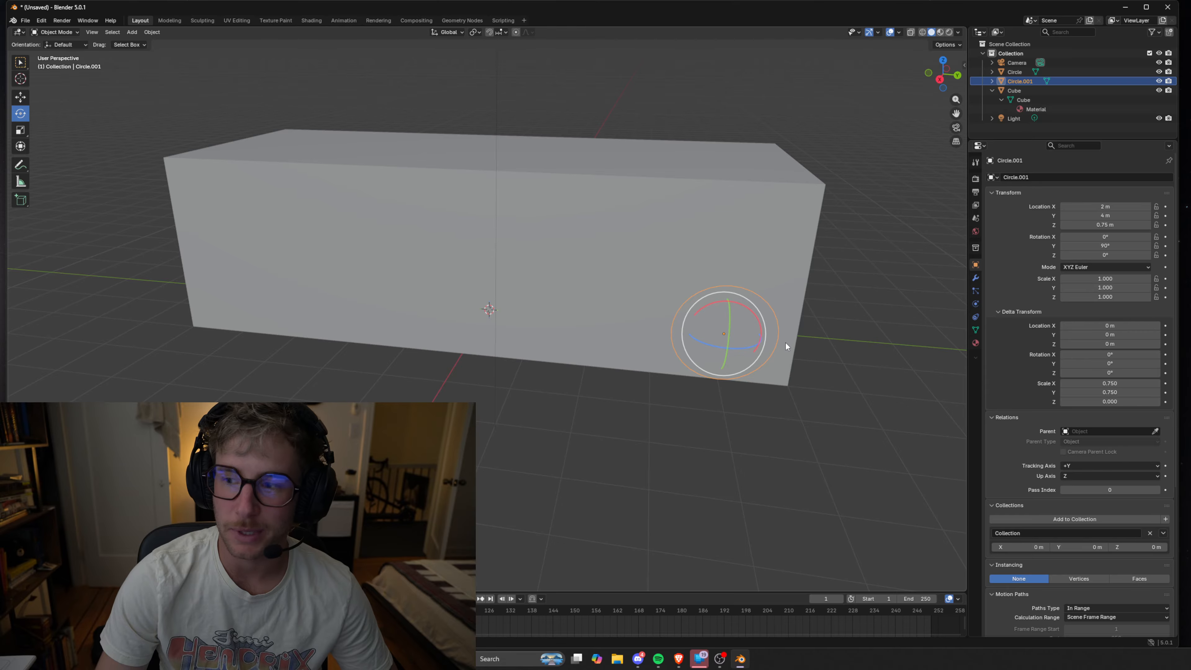
{"action": "middle_click_drag", "start_coordinate": [781, 338], "coordinate": [731, 340]}
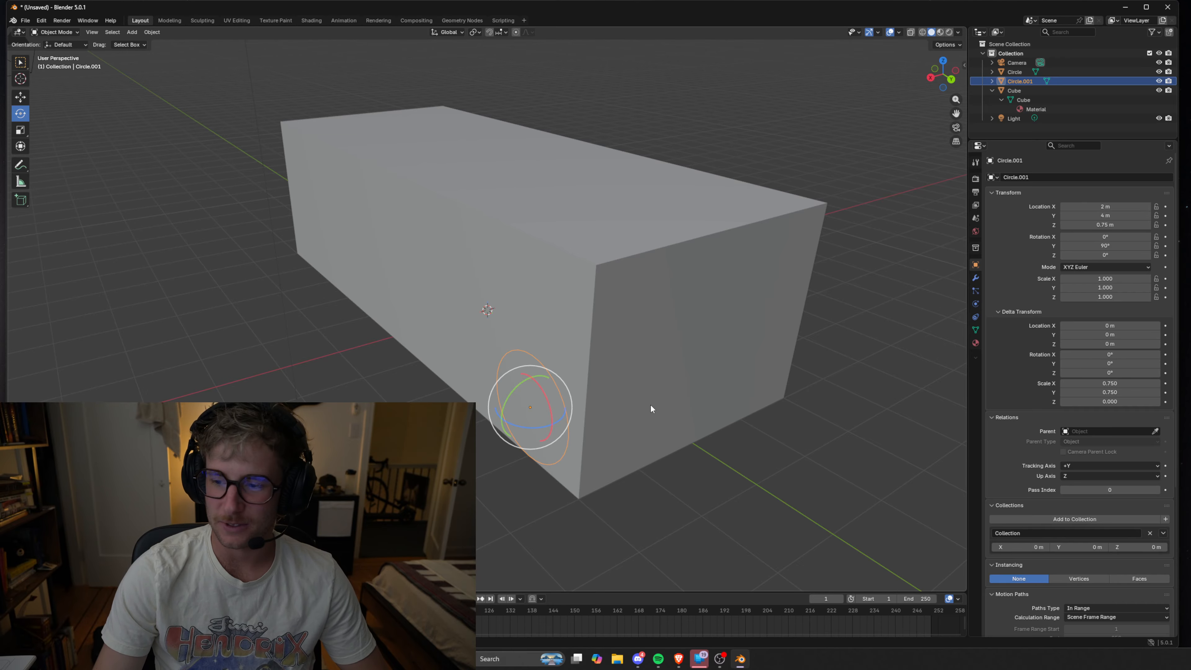
{"action": "middle_click_drag", "start_coordinate": [549, 450], "coordinate": [617, 423]}
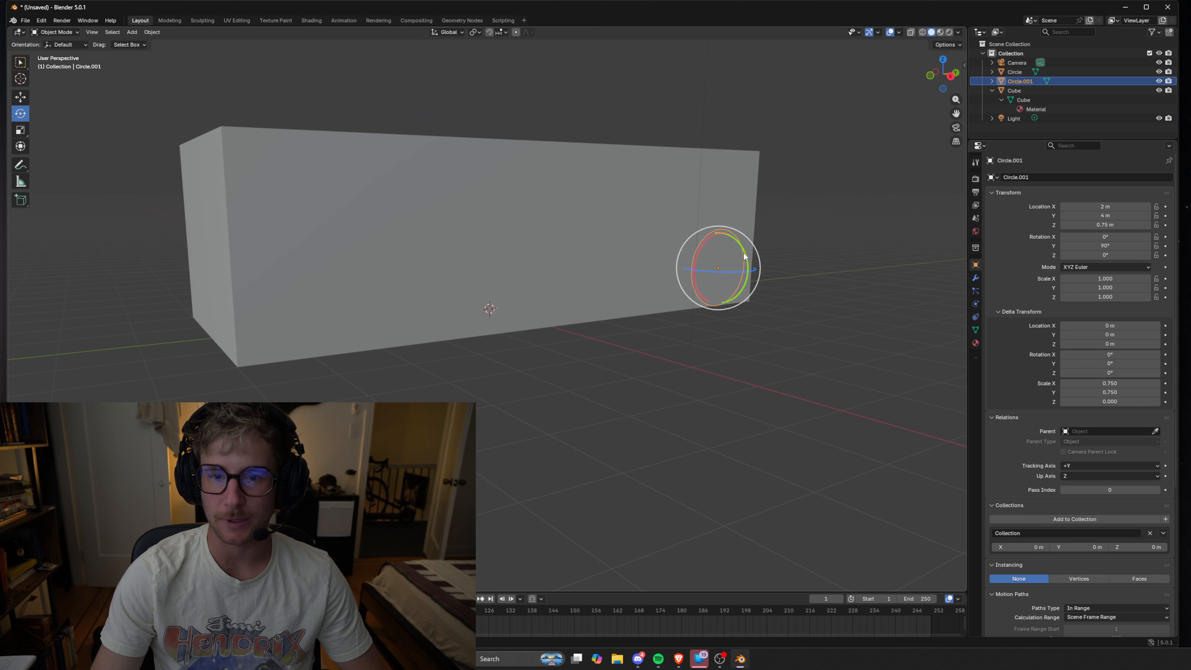
Step: Duplicate the upright circle near the box's lower corner, keeping the copy in the same place
{"action": "scroll", "coordinate": [678, 309], "scroll_direction": "up", "scroll_amount": 3}
{"action": "scroll", "coordinate": [789, 261], "scroll_direction": "down", "scroll_amount": 3}
{"action": "scroll", "coordinate": [811, 254], "scroll_direction": "up", "scroll_amount": 2}
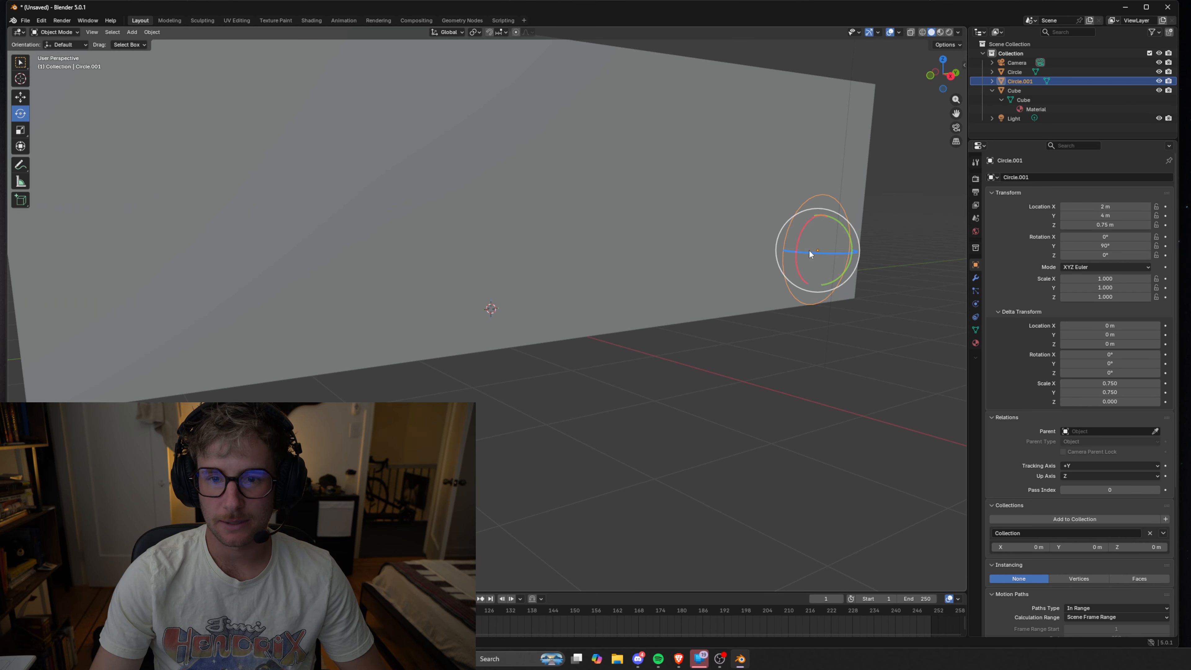
{"action": "key", "text": "shift+d"}
{"action": "right_click", "coordinate": [796, 274]}
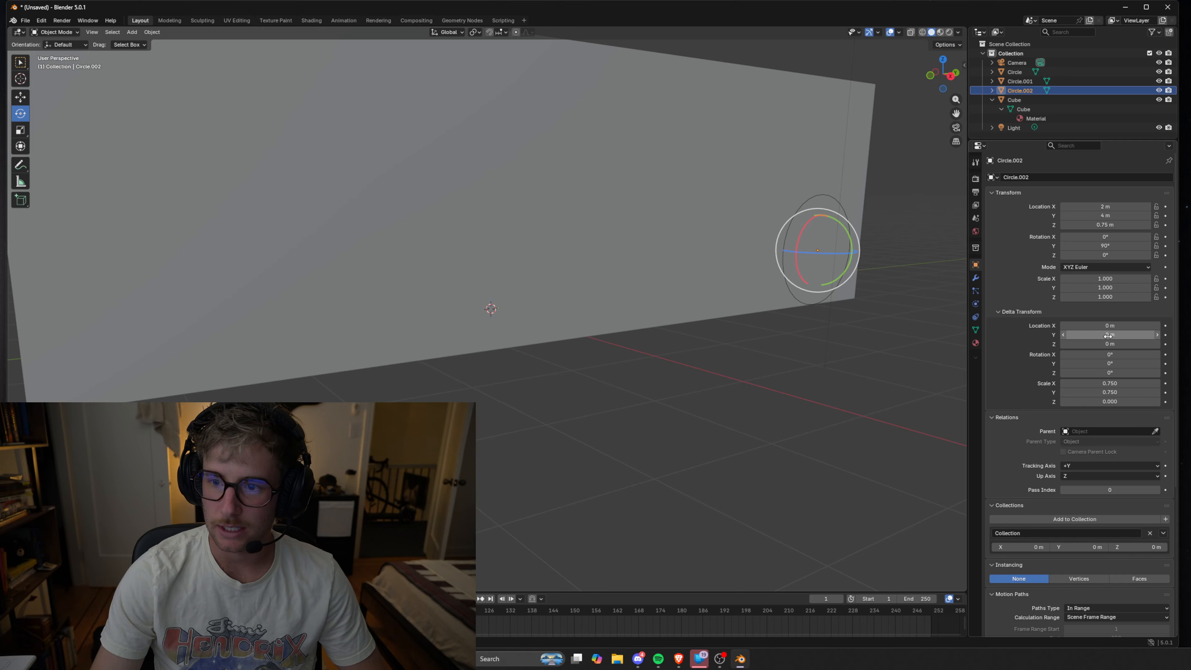
Step: Try a delta X offset on the copied circle, reset it, and shift the copy along the box's side with delta Y location -1.54 m
{"action": "left_click_drag", "start_coordinate": [1109, 325], "coordinate": [1067, 326]}
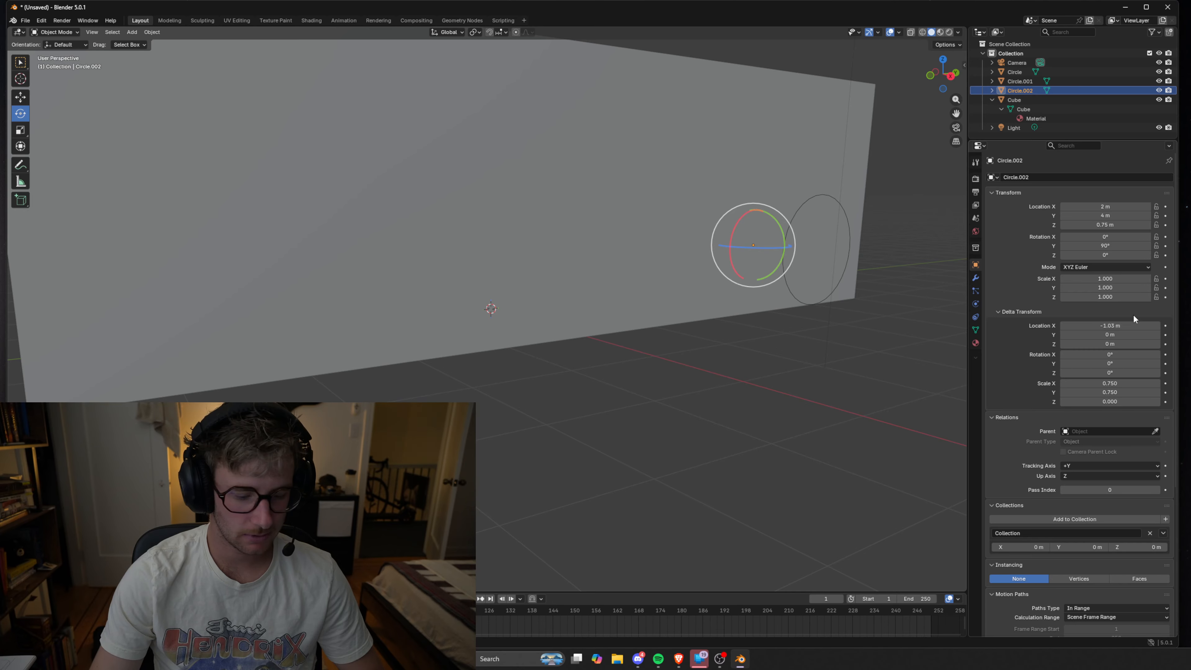
{"action": "key", "text": "BackSpace"}
{"action": "left_click_drag", "start_coordinate": [1126, 334], "coordinate": [1071, 334]}
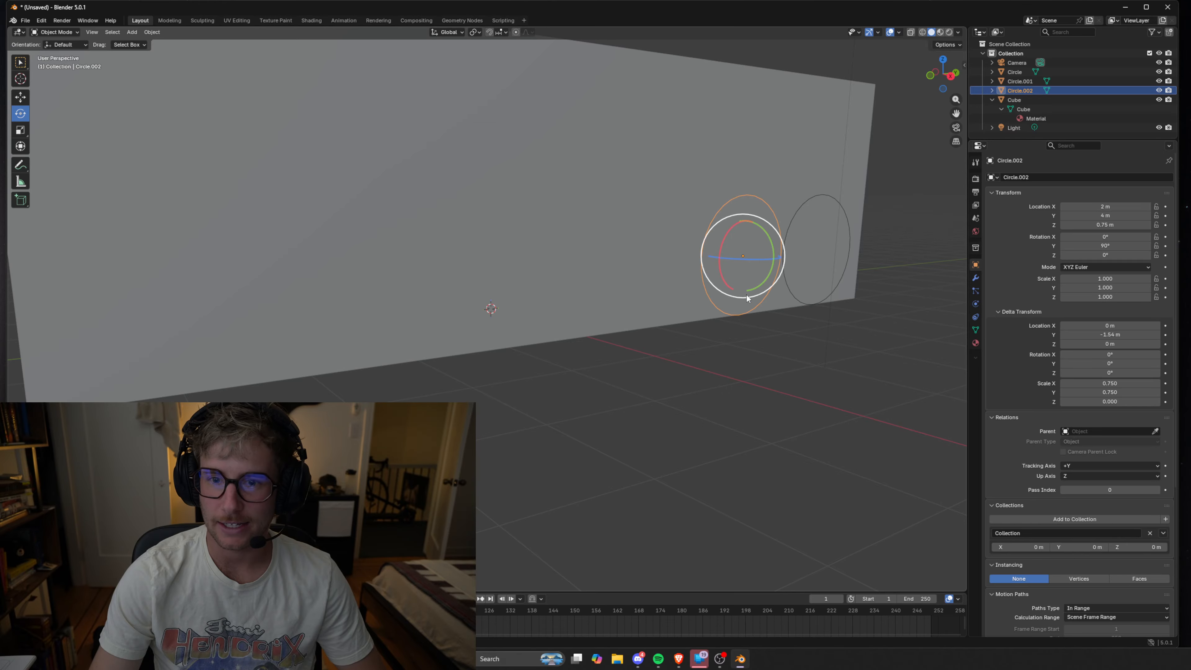
Step: Delete the original unscaled circle located at the world origin inside the box
{"action": "scroll", "coordinate": [746, 294], "scroll_direction": "down", "scroll_amount": 3}
{"action": "middle_click_drag", "start_coordinate": [706, 308], "coordinate": [654, 325]}
{"action": "scroll", "coordinate": [644, 316], "scroll_direction": "up", "scroll_amount": 4}
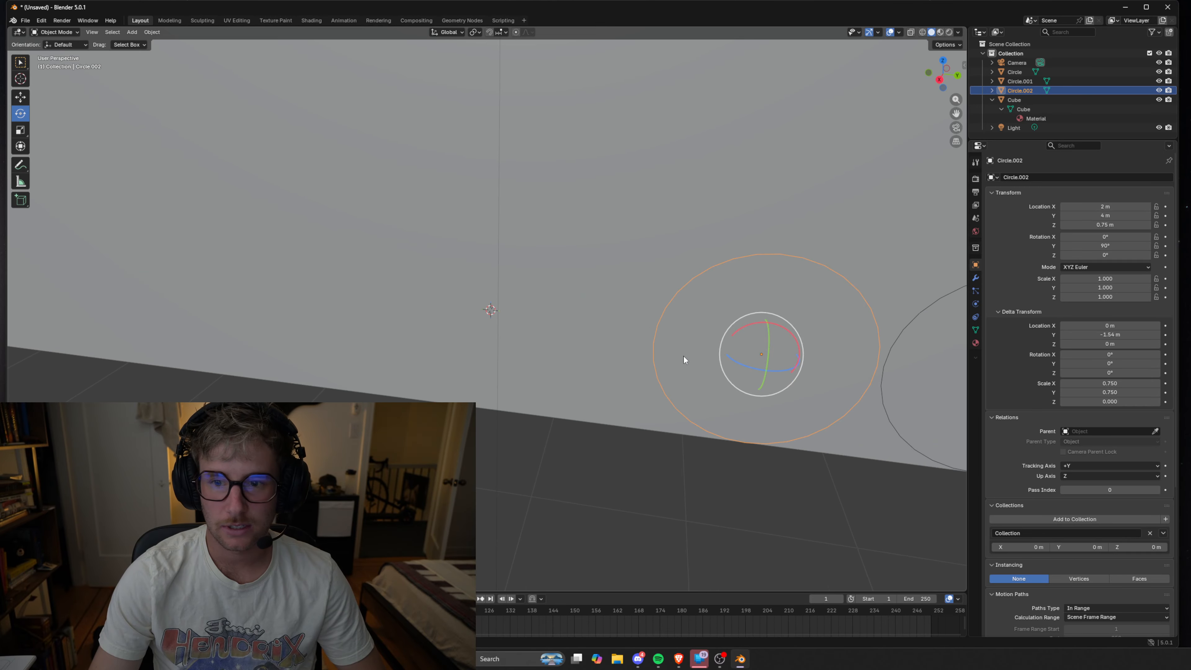
{"action": "left_click", "coordinate": [1073, 71]}
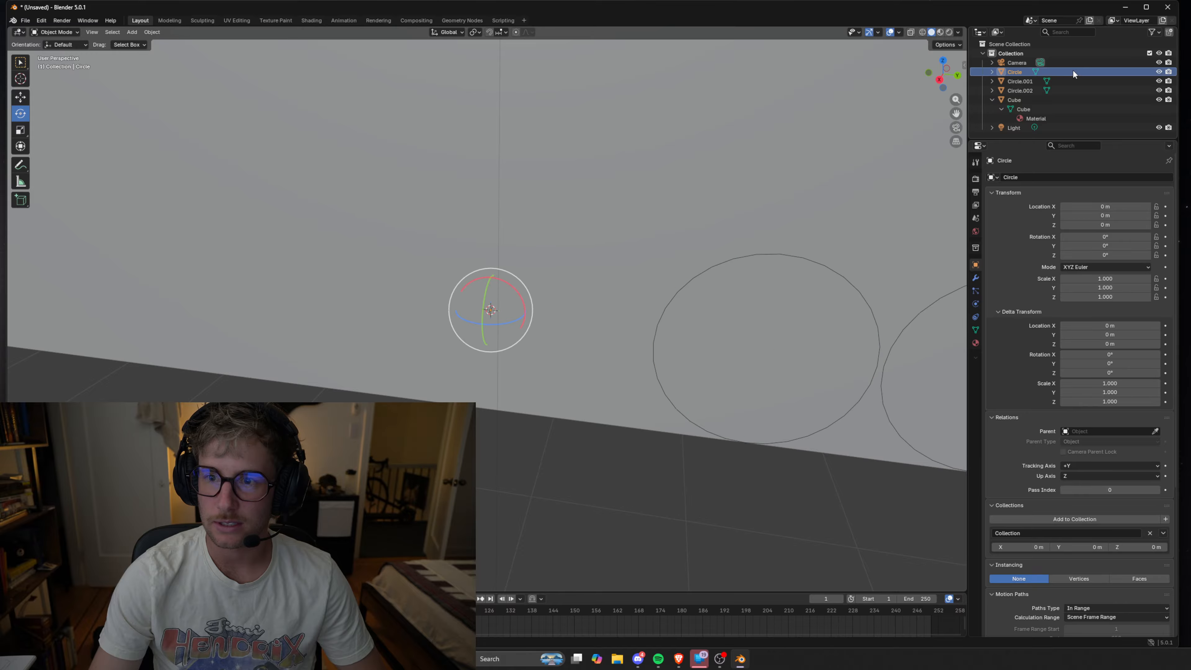
{"action": "right_click", "coordinate": [1073, 70]}
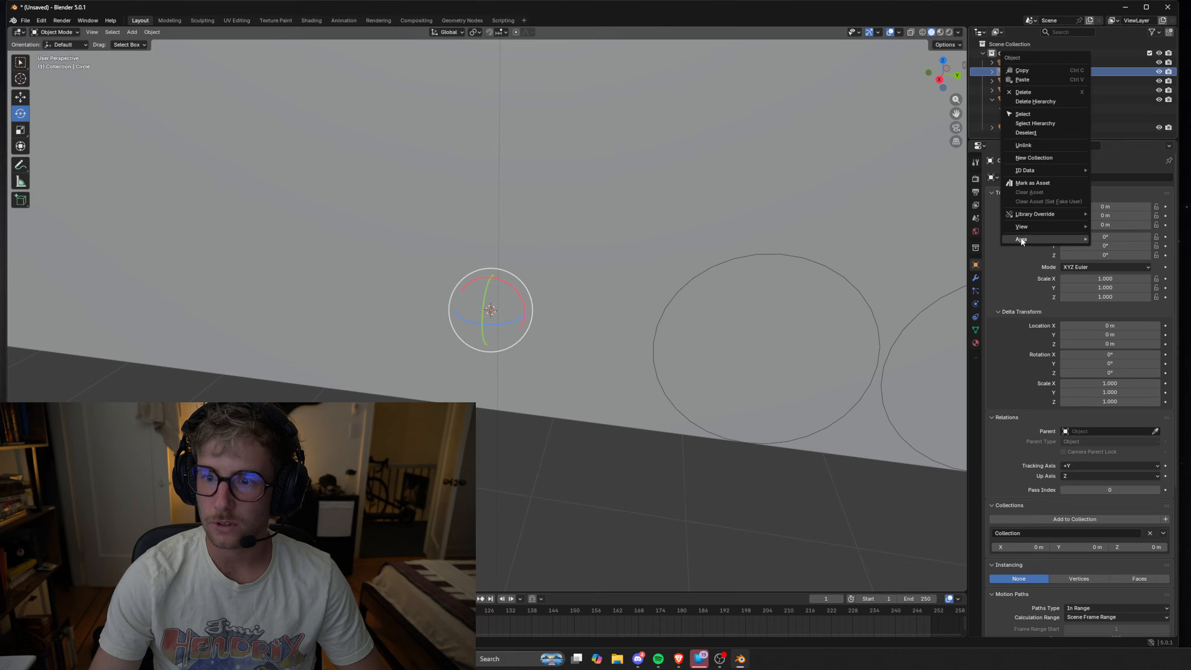
{"action": "left_click", "coordinate": [1044, 92]}
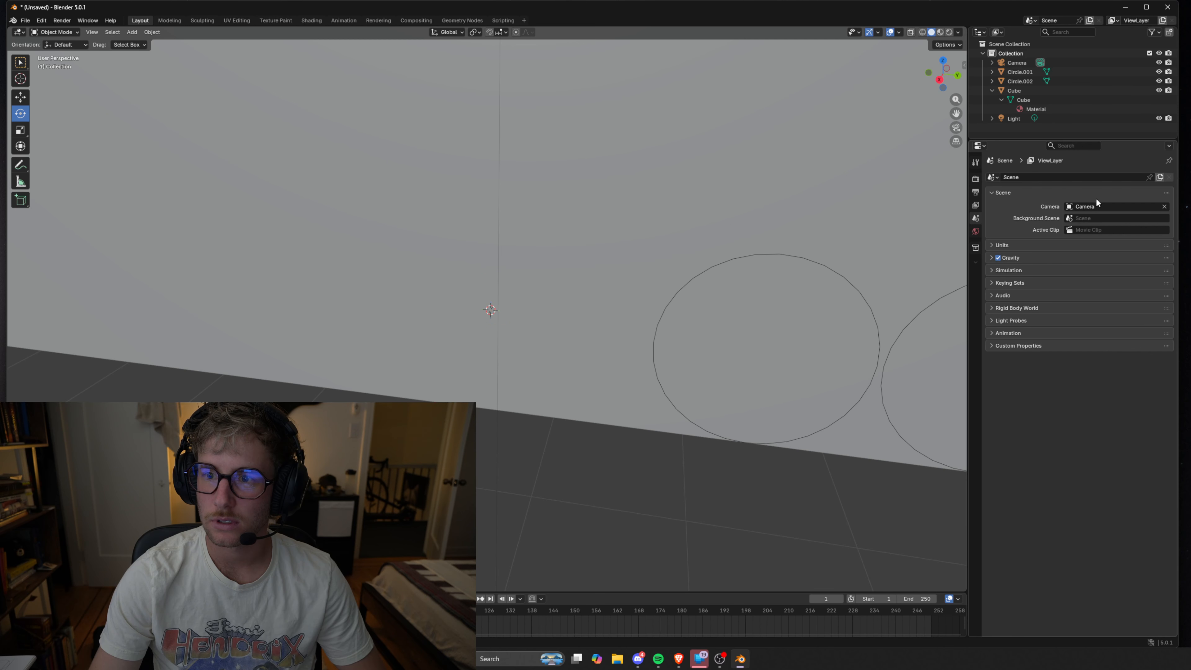
Step: Select the two remaining circles in turn to identify them, clear the selection, and examine their placement from several angles around the box
{"action": "left_click", "coordinate": [1030, 72]}
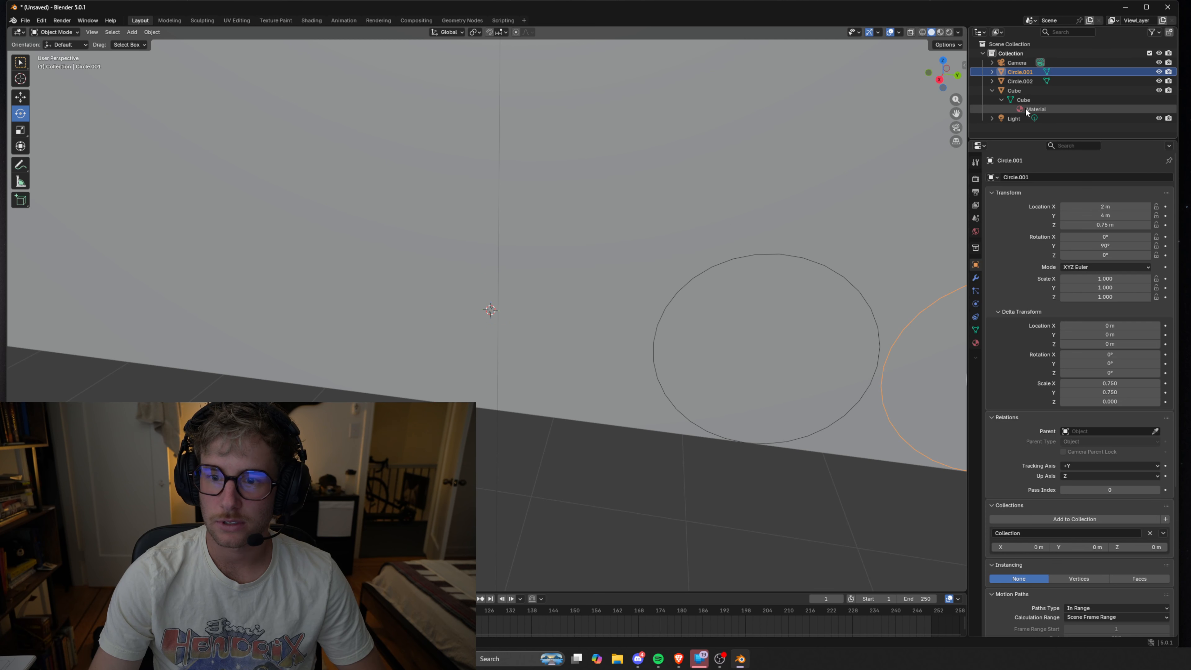
{"action": "left_click", "coordinate": [1026, 80]}
{"action": "scroll", "coordinate": [590, 214], "scroll_direction": "down", "scroll_amount": 6}
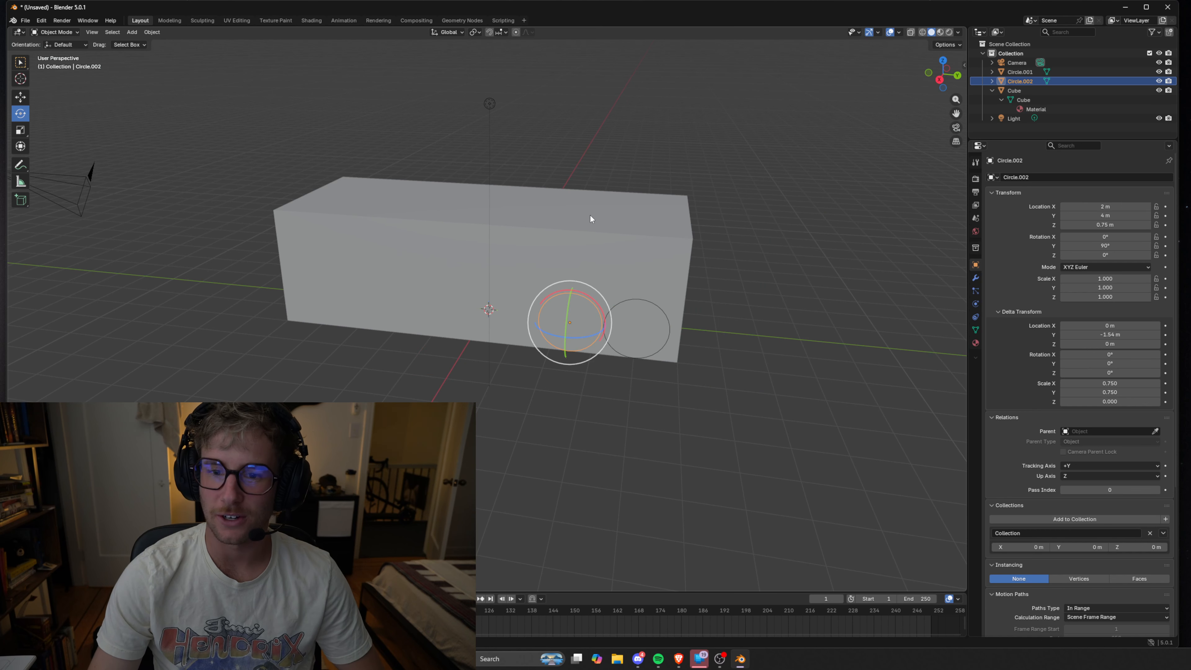
{"action": "middle_click_drag", "start_coordinate": [813, 375], "coordinate": [769, 358]}
{"action": "left_click", "coordinate": [570, 404]}
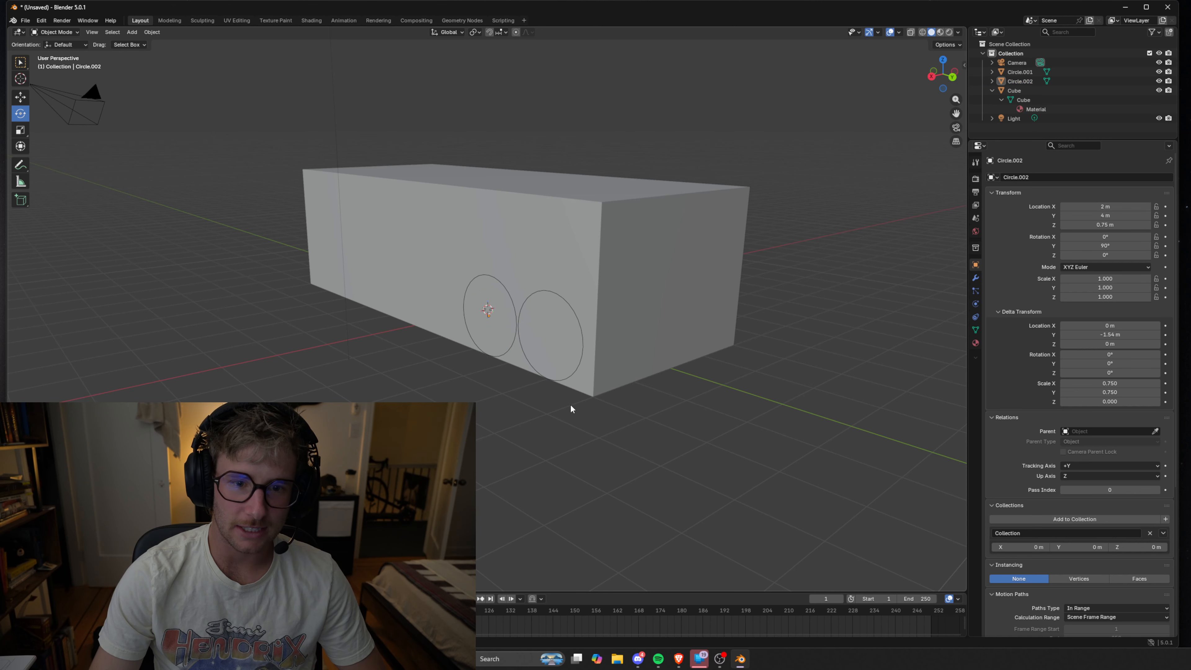
{"action": "middle_click_drag", "start_coordinate": [516, 413], "coordinate": [495, 381]}
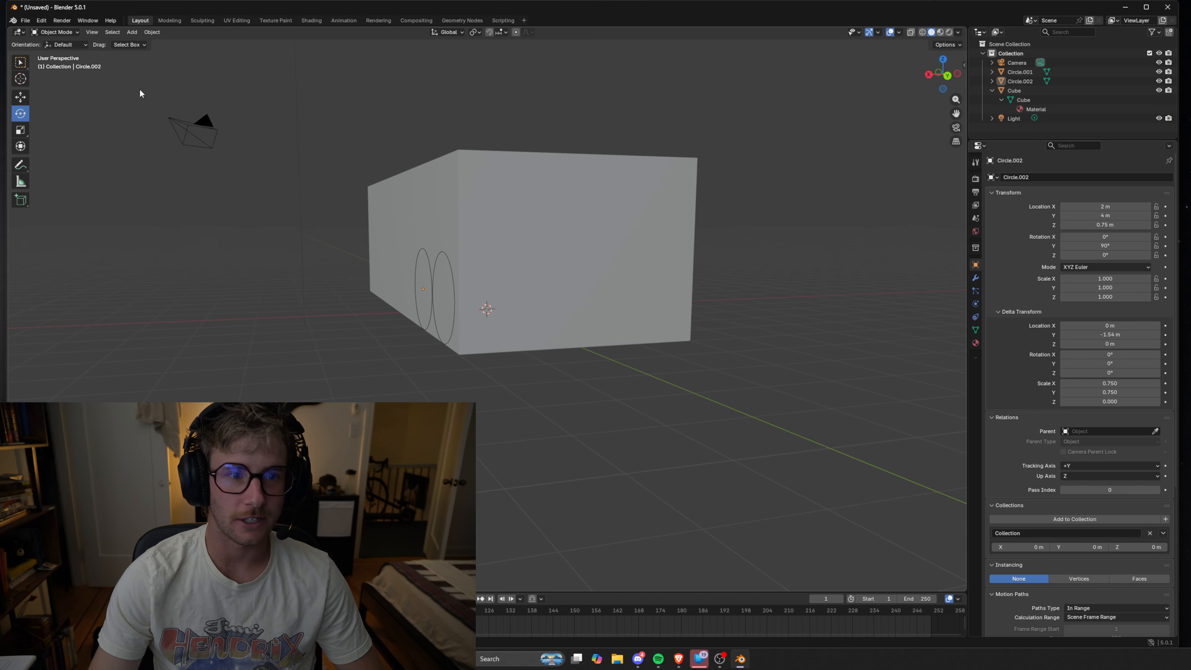
{"action": "middle_click_drag", "start_coordinate": [192, 153], "coordinate": [139, 210]}
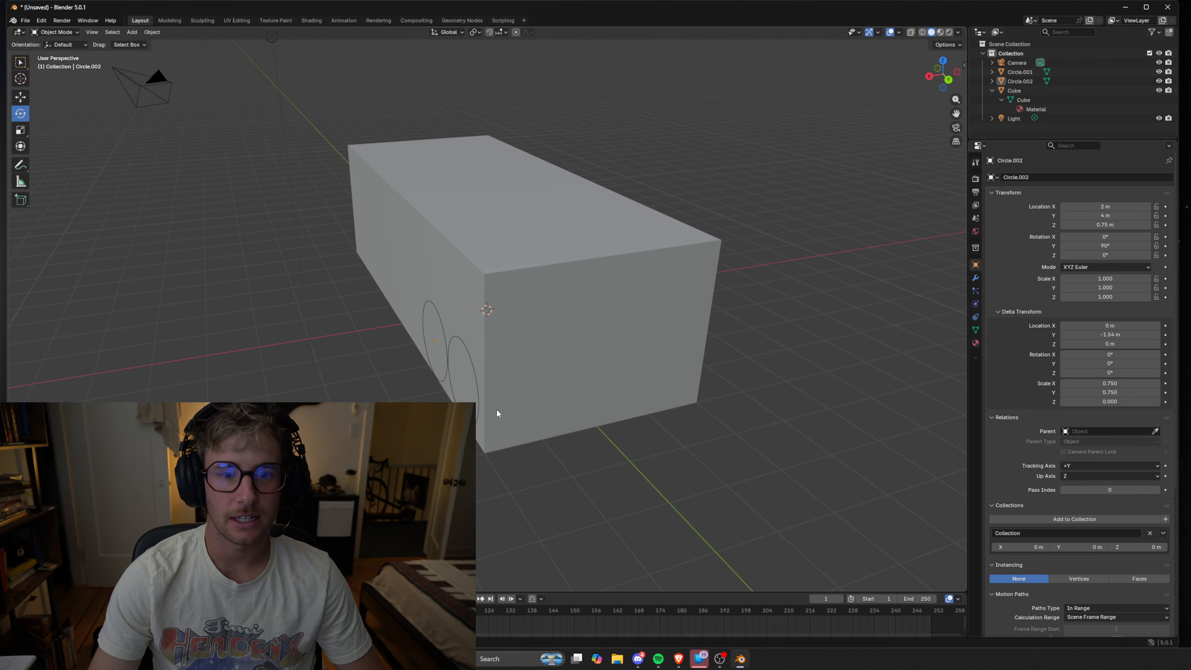